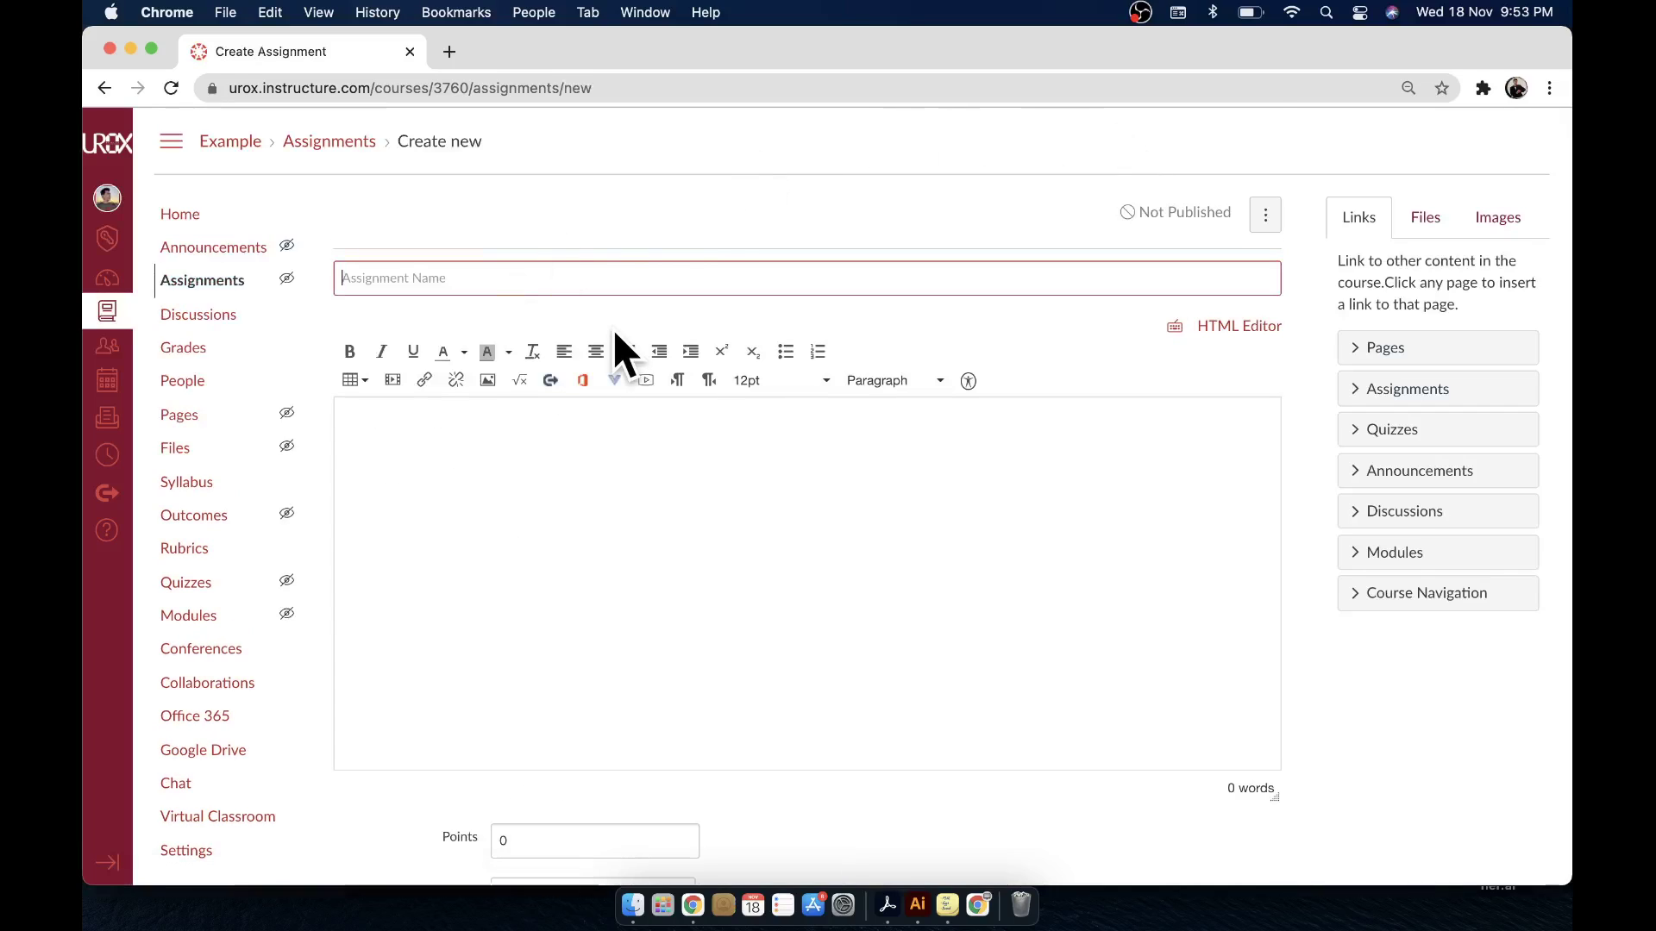
# Step: Name the assignment "Assignment 1" and enter the headings "Introduction" and "Terms and condition" in its description
pyautogui.write('Ass')
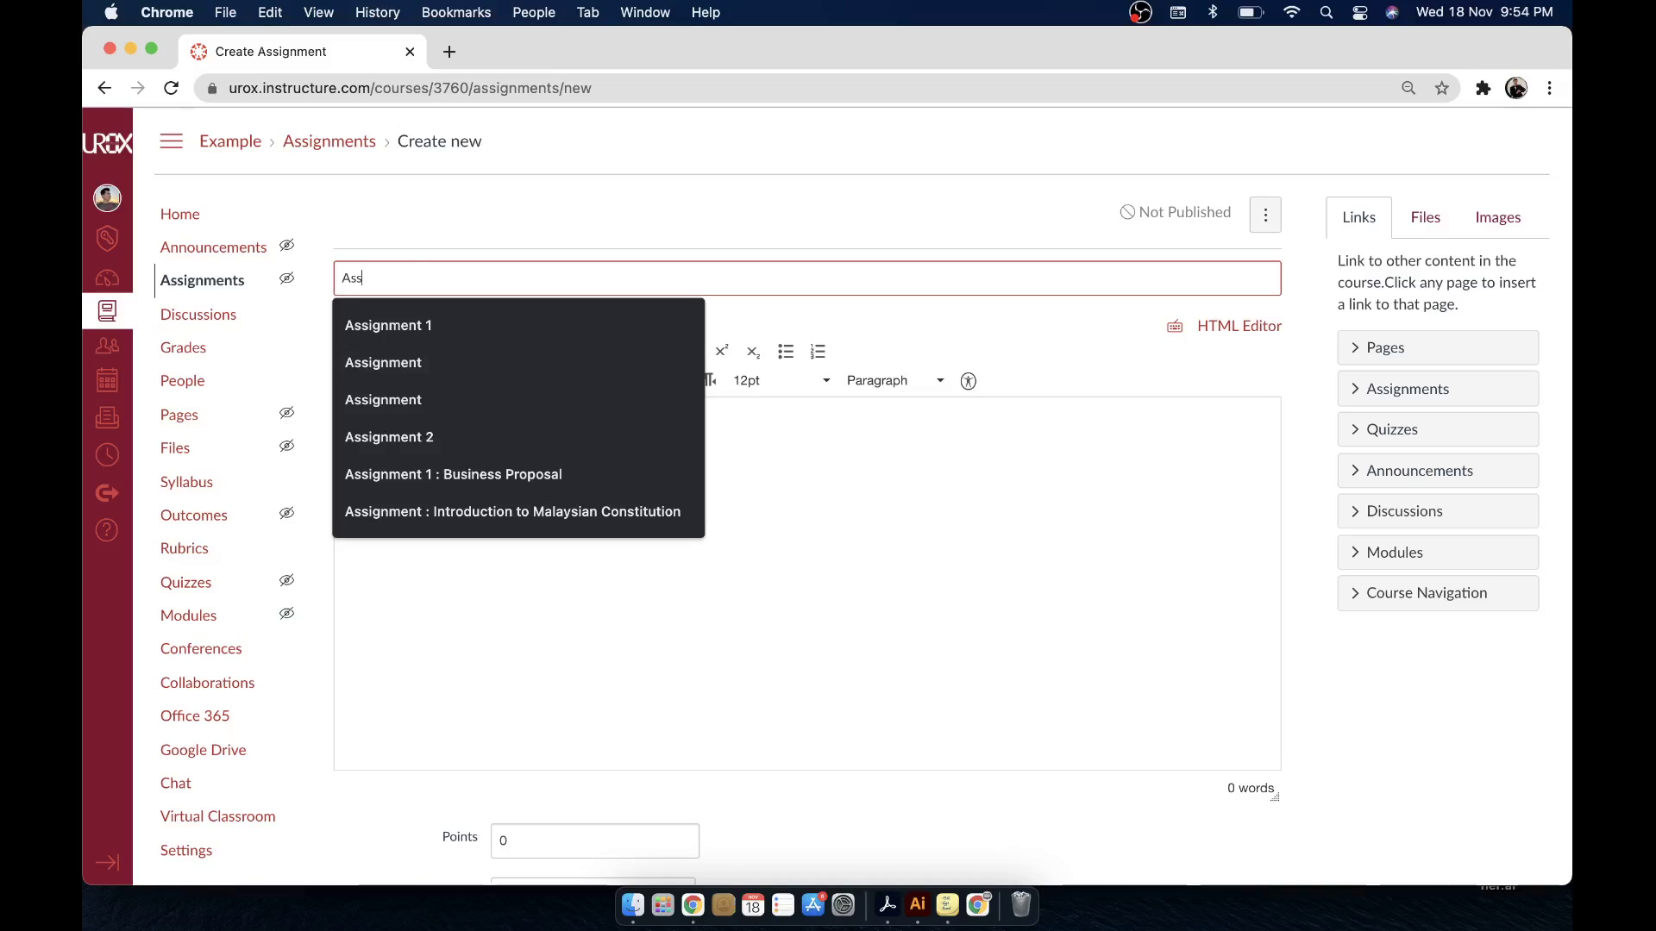
pyautogui.click(557, 319)
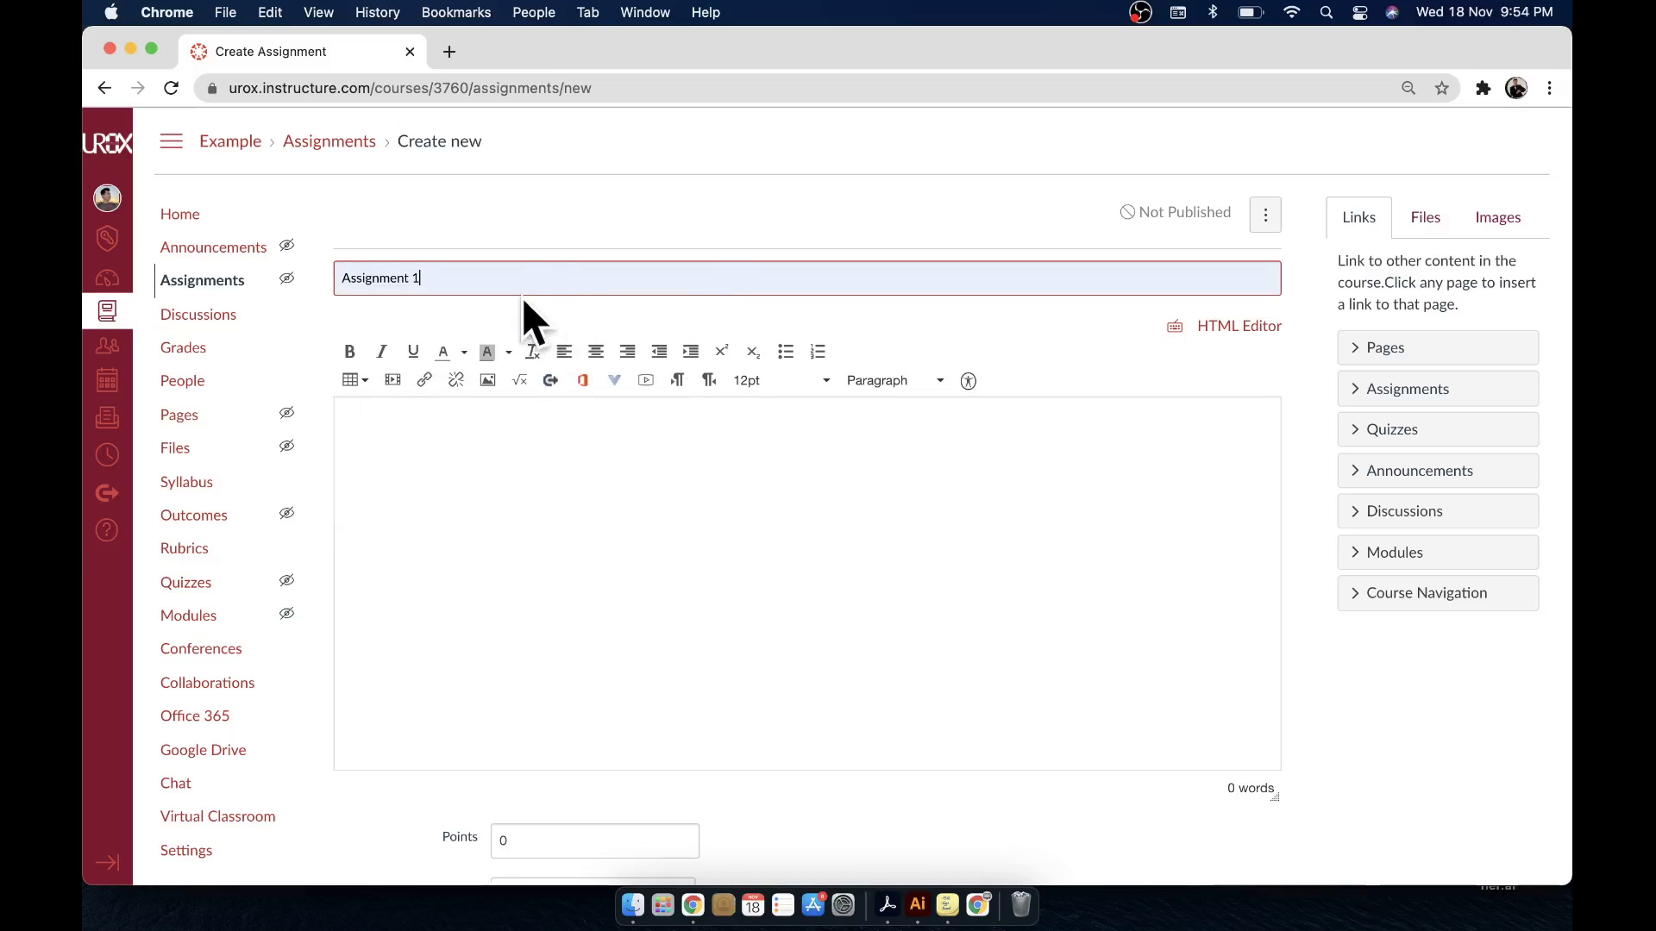
pyautogui.click(535, 466)
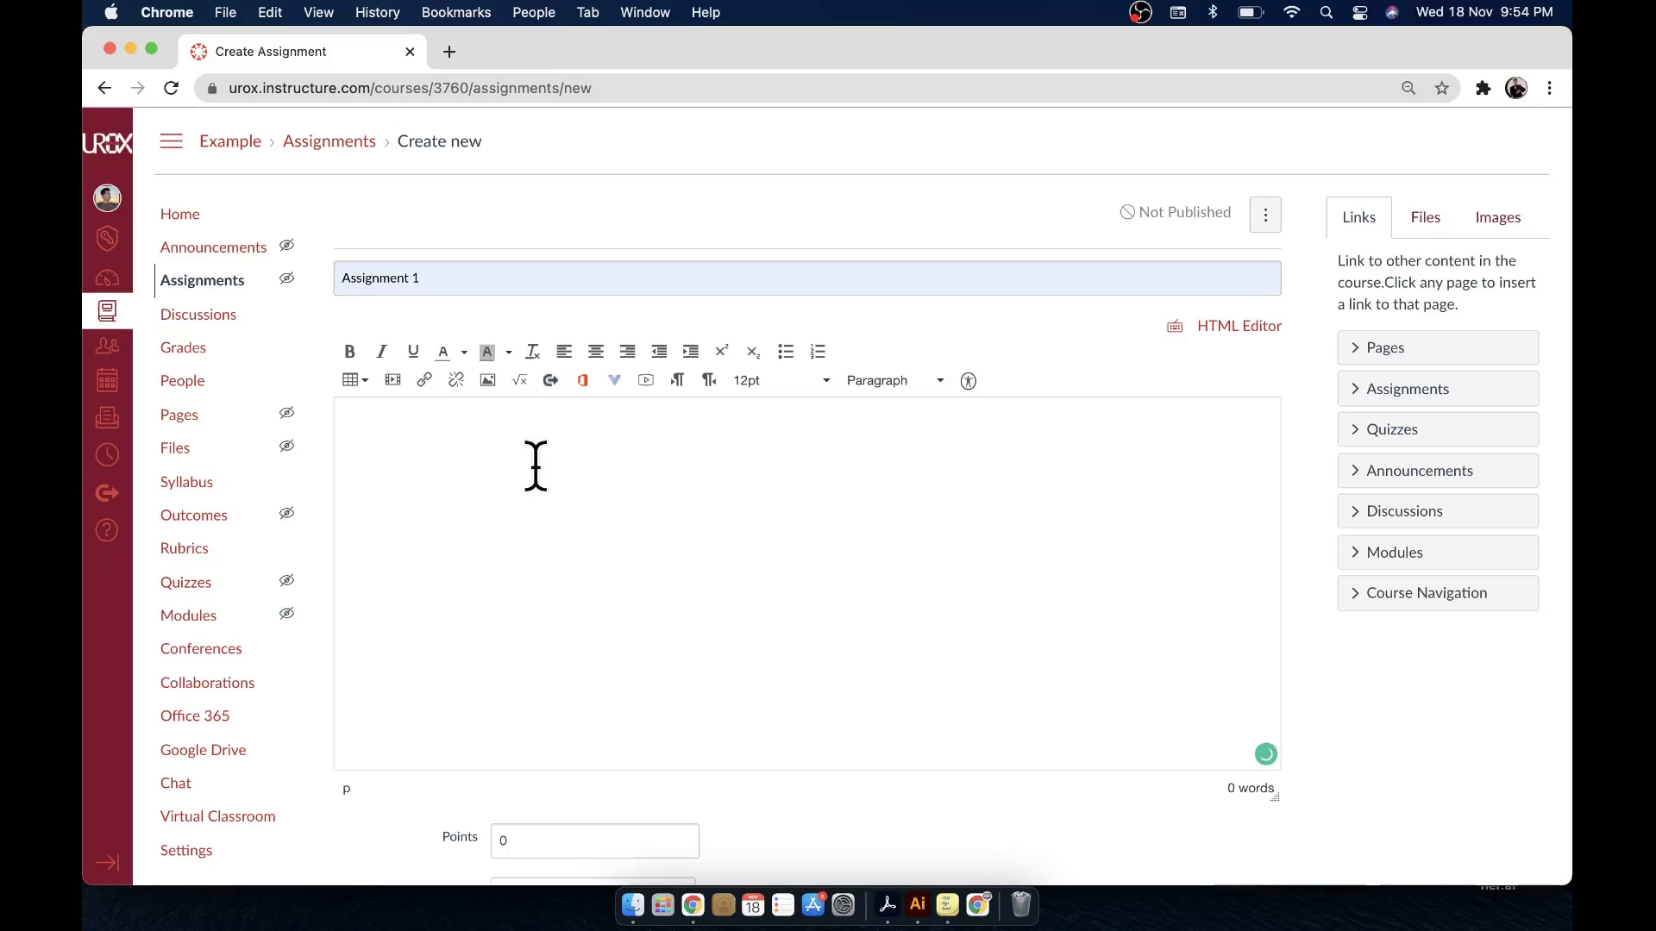
pyautogui.write('Introd')
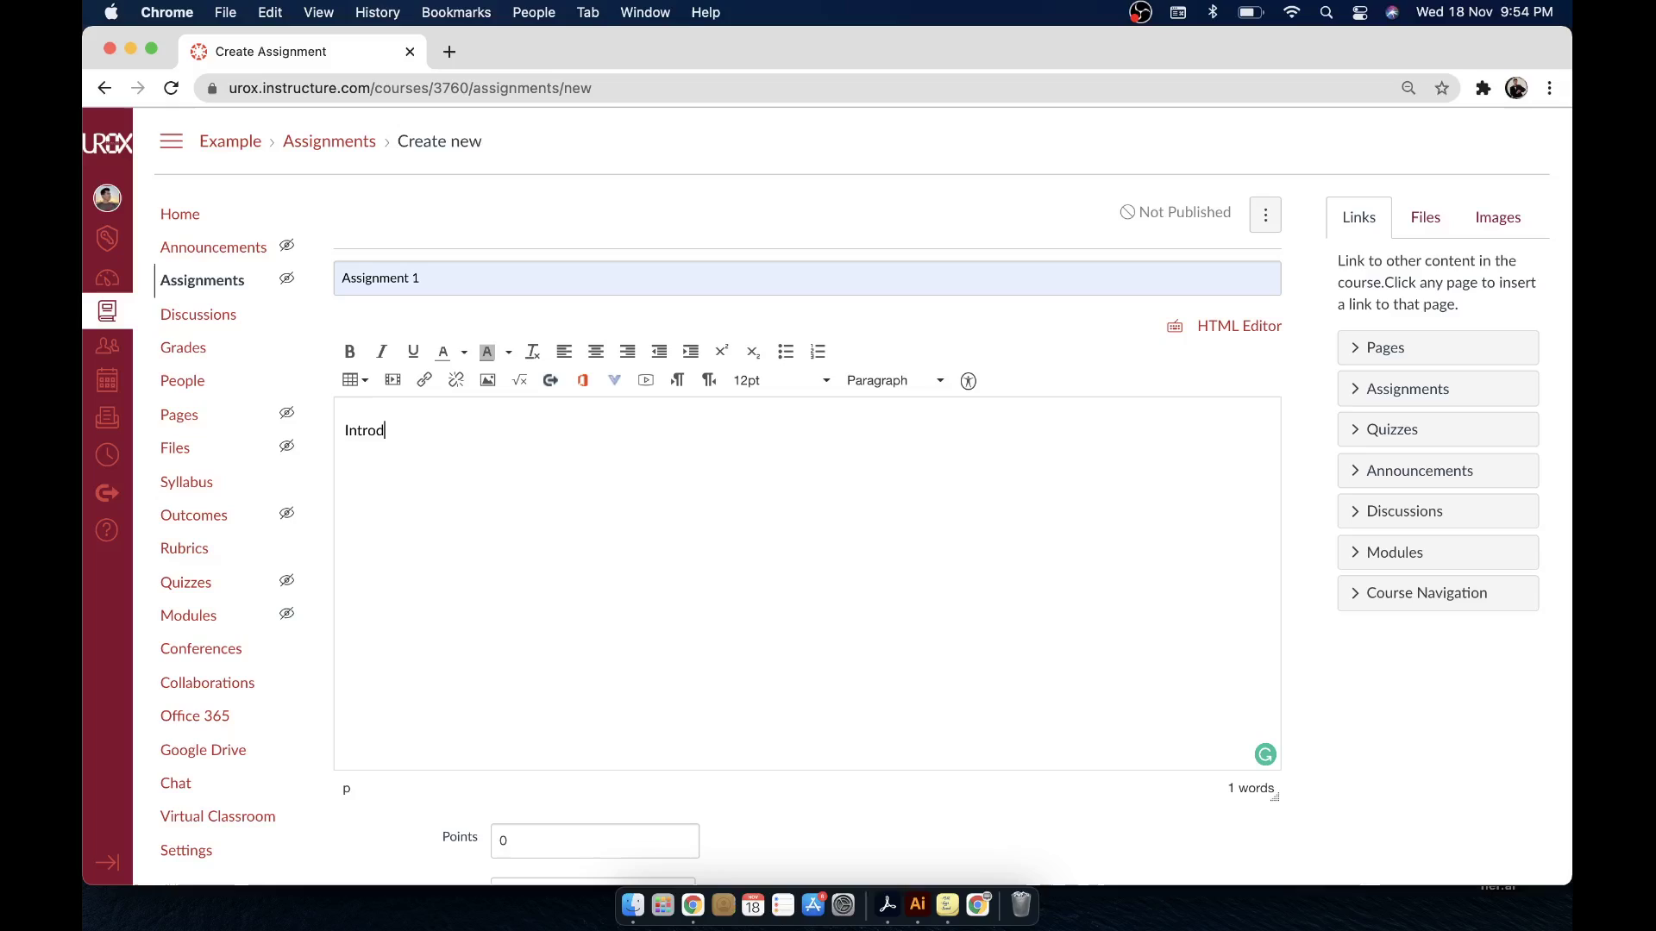
pyautogui.write('uction')
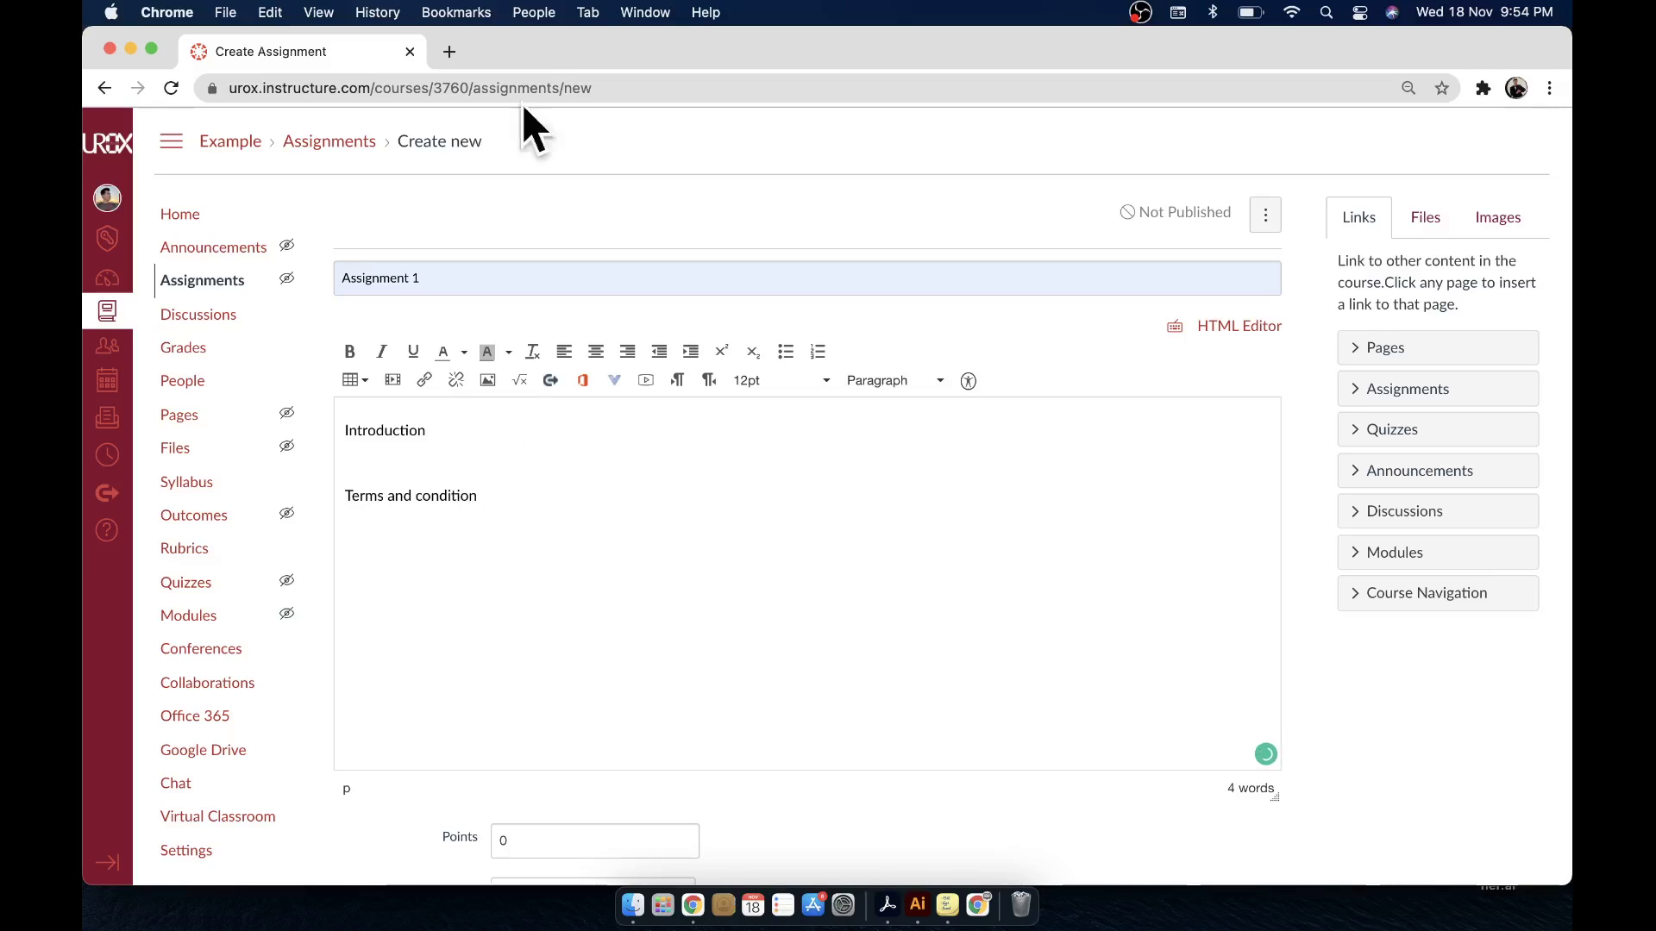
# Step: Add a placeholder line of dashes ("-----") beneath both the "Introduction" and "Terms and condition" headings
pyautogui.click(455, 49)
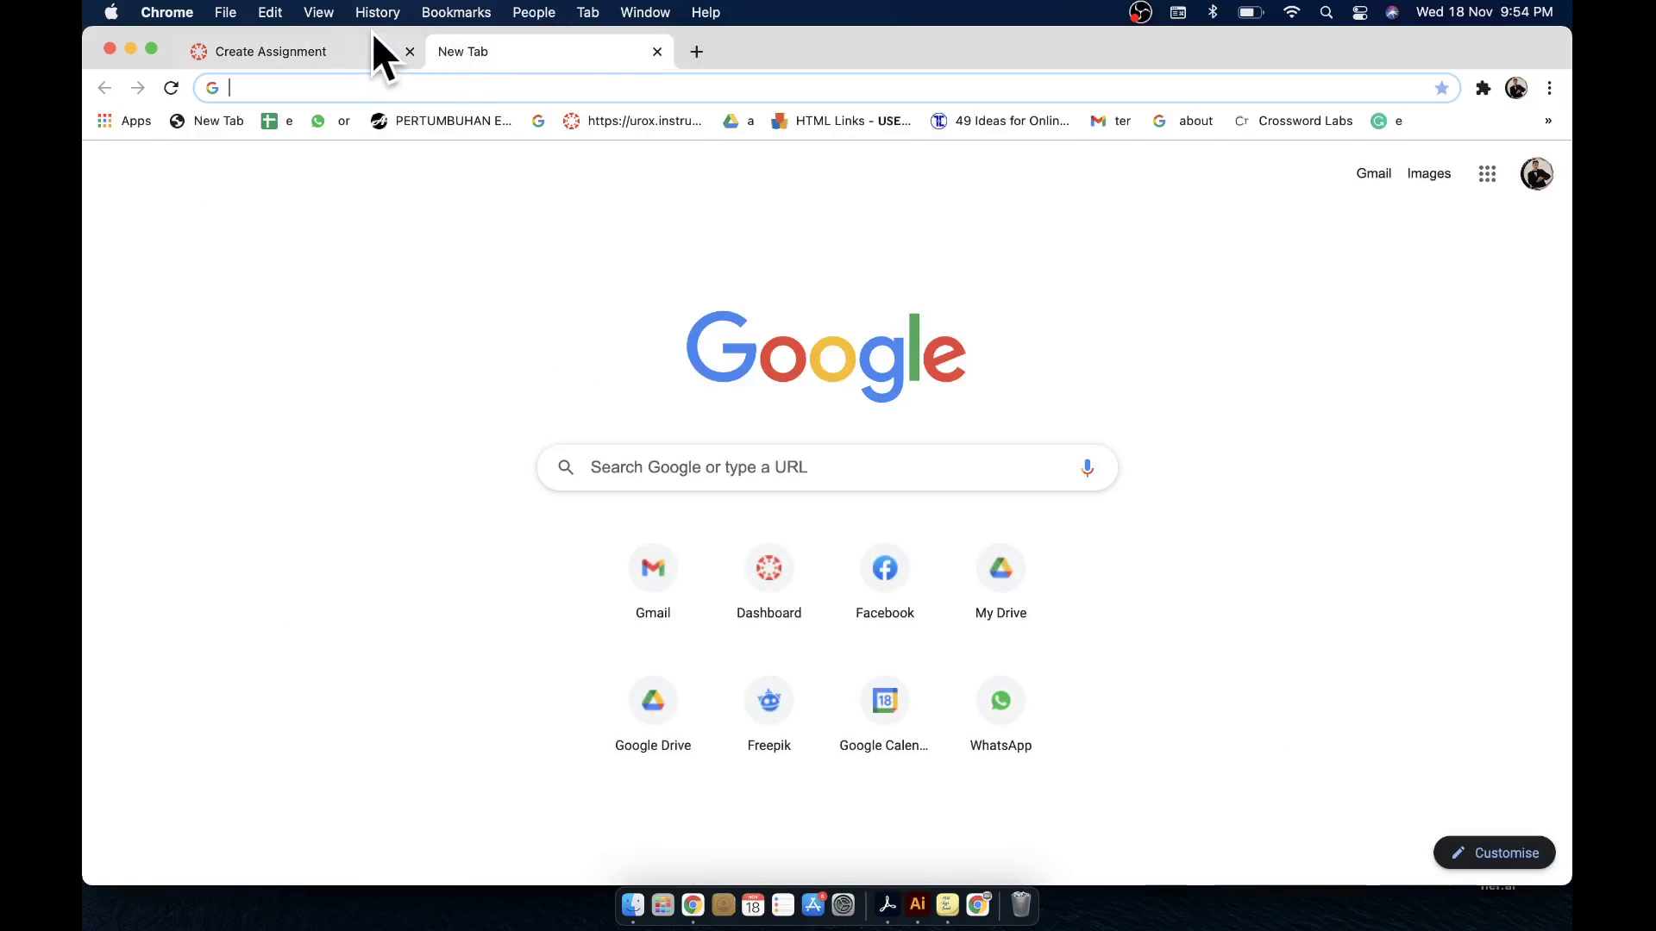
pyautogui.click(362, 48)
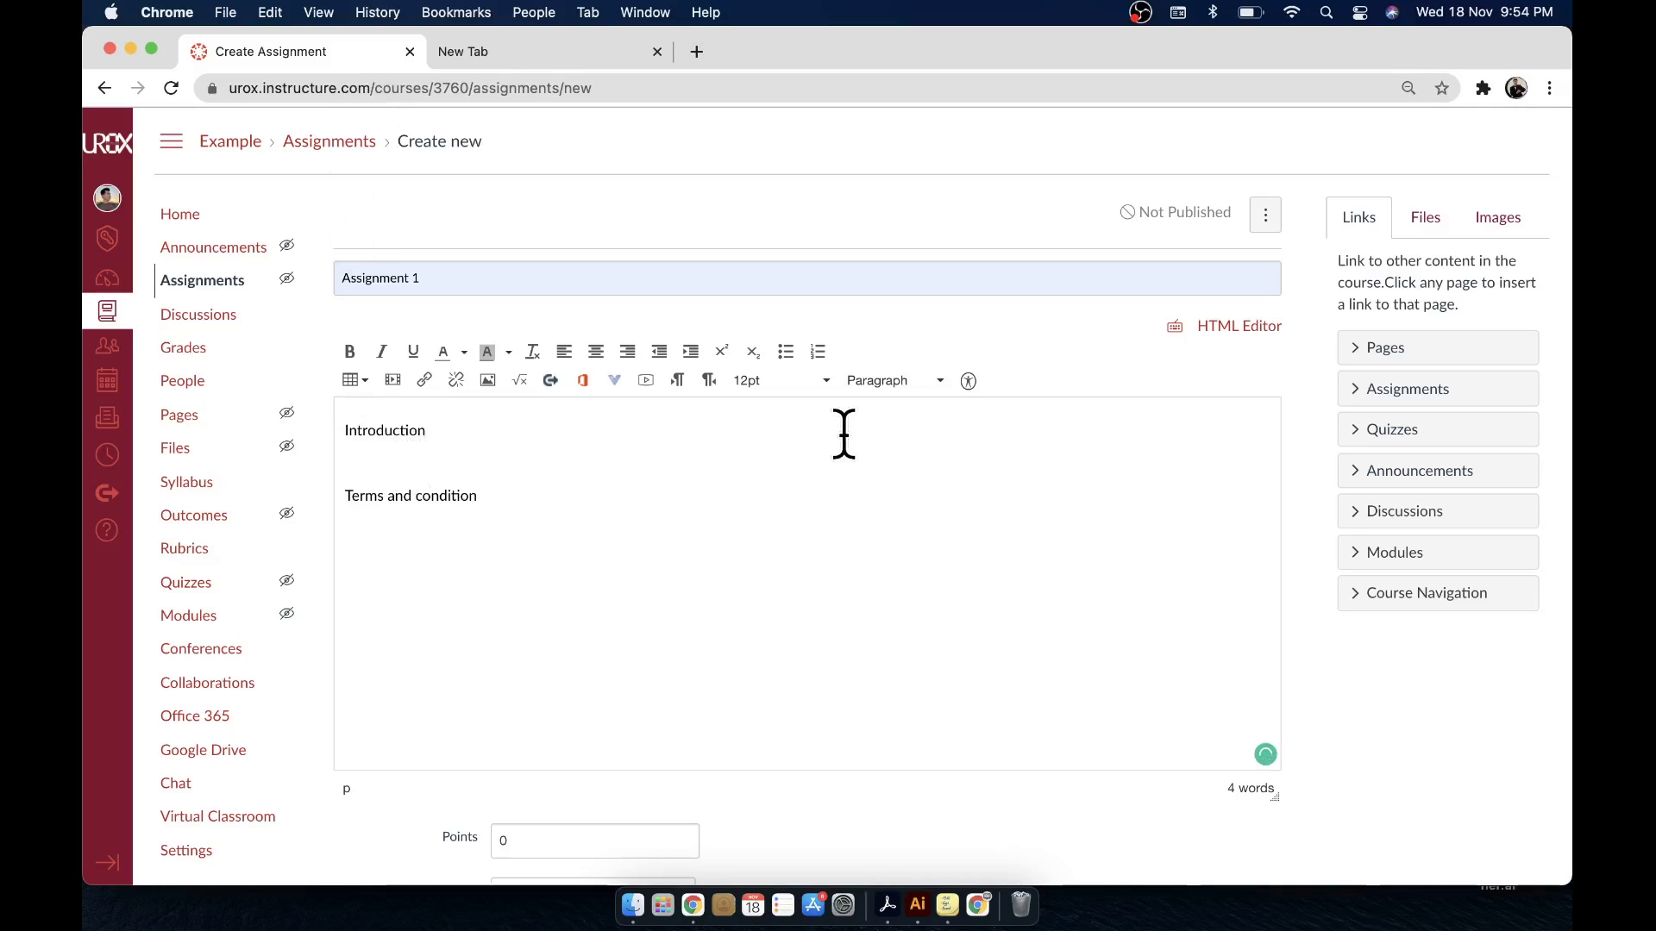
pyautogui.write('-----')
pyautogui.click(676, 493)
pyautogui.press('Return')
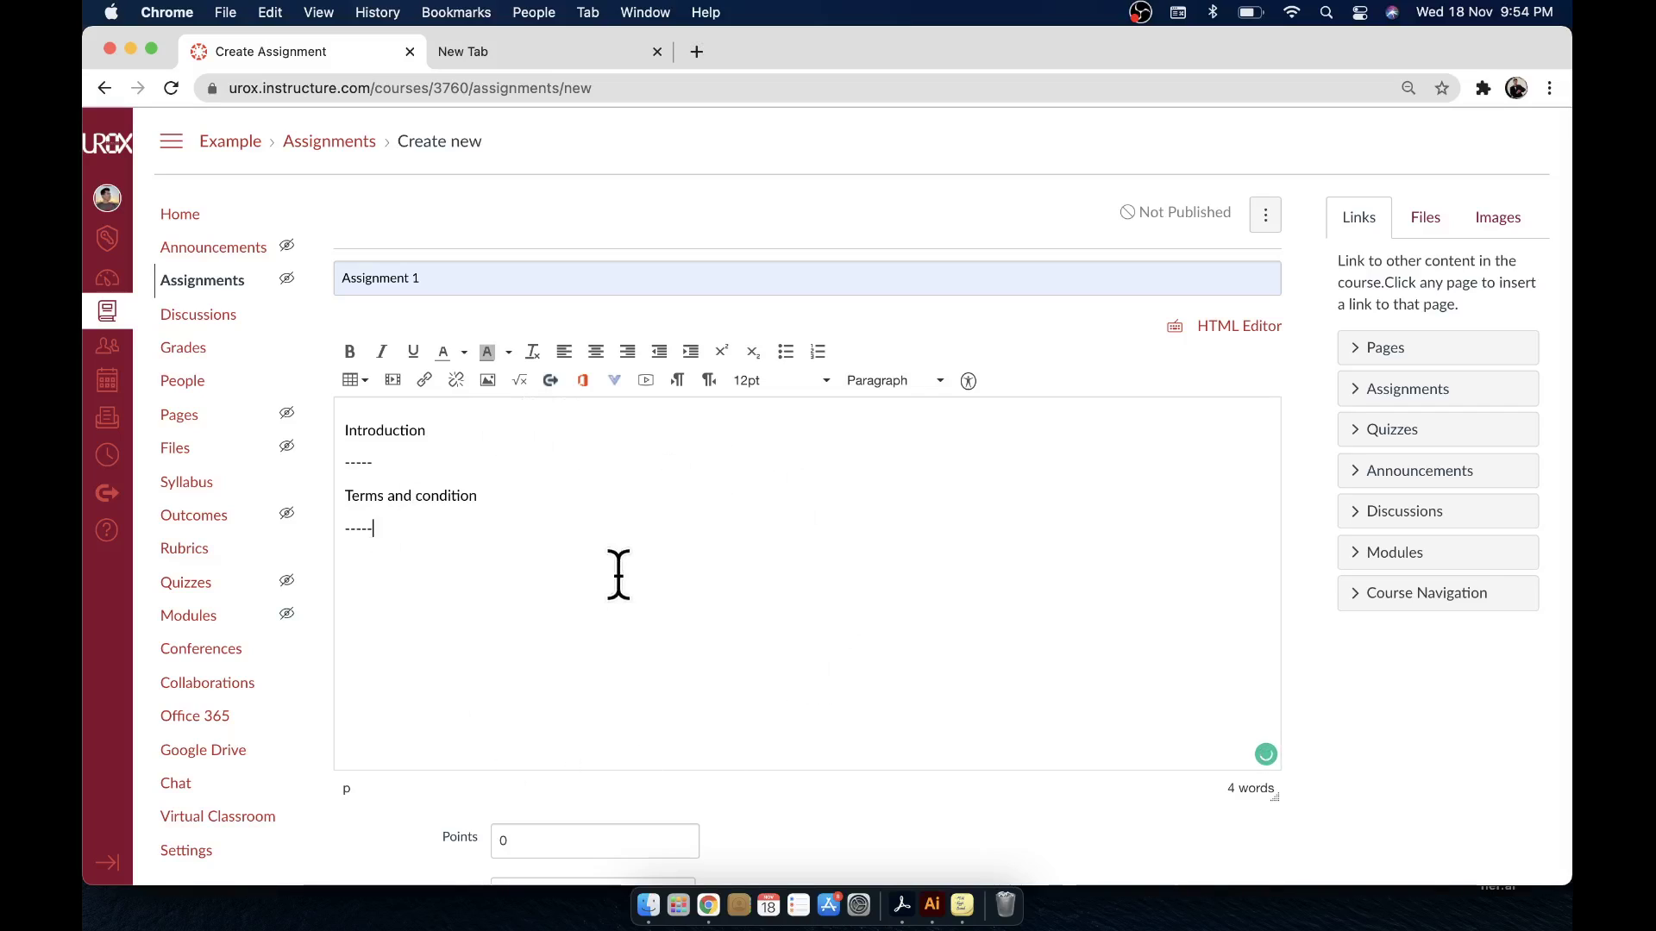
# Step: Format the "Introduction" heading as bold, brown text at 14pt
pyautogui.scroll(-1, 665, 694)
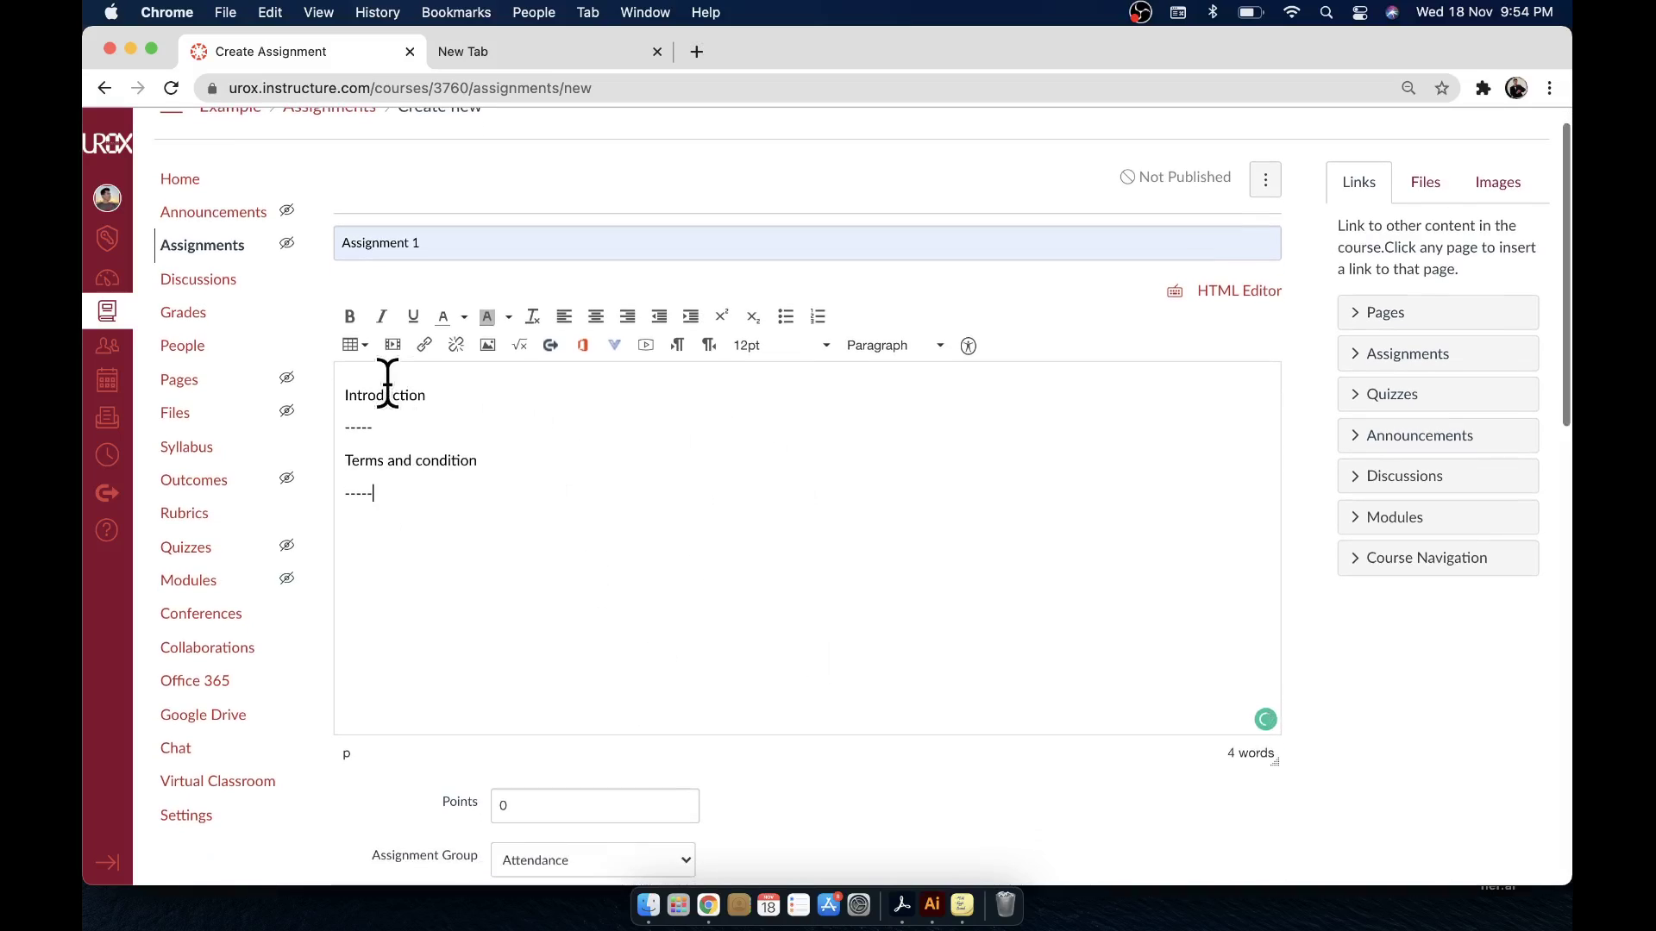
pyautogui.doubleClick(385, 395)
pyautogui.click(350, 316)
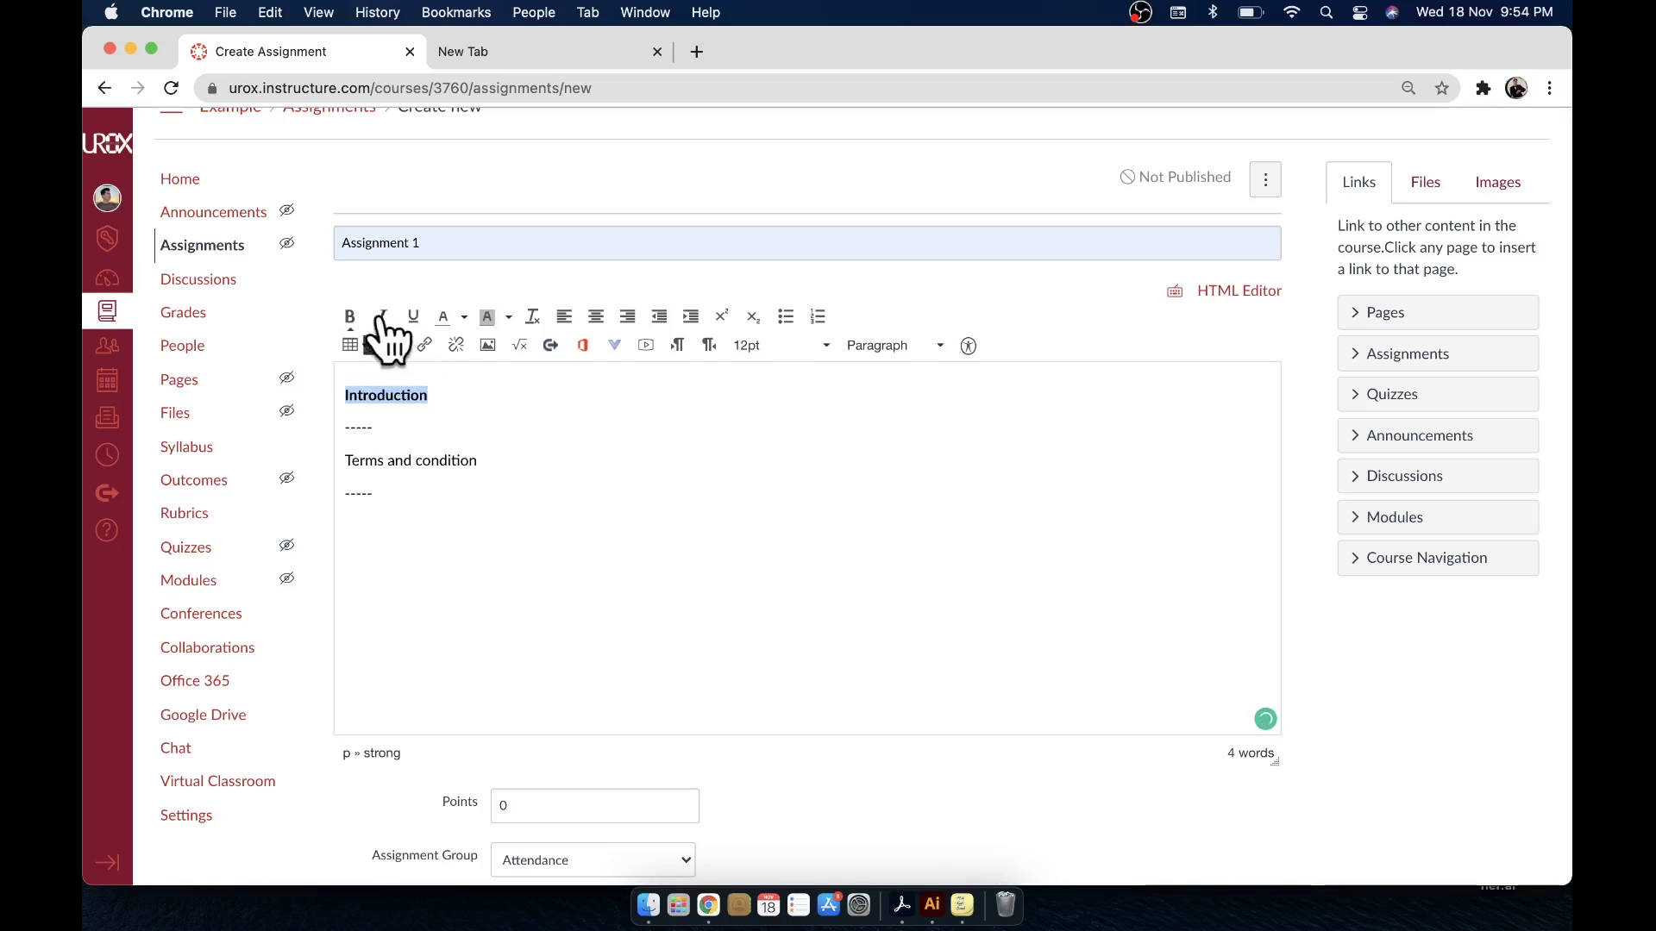
pyautogui.click(464, 317)
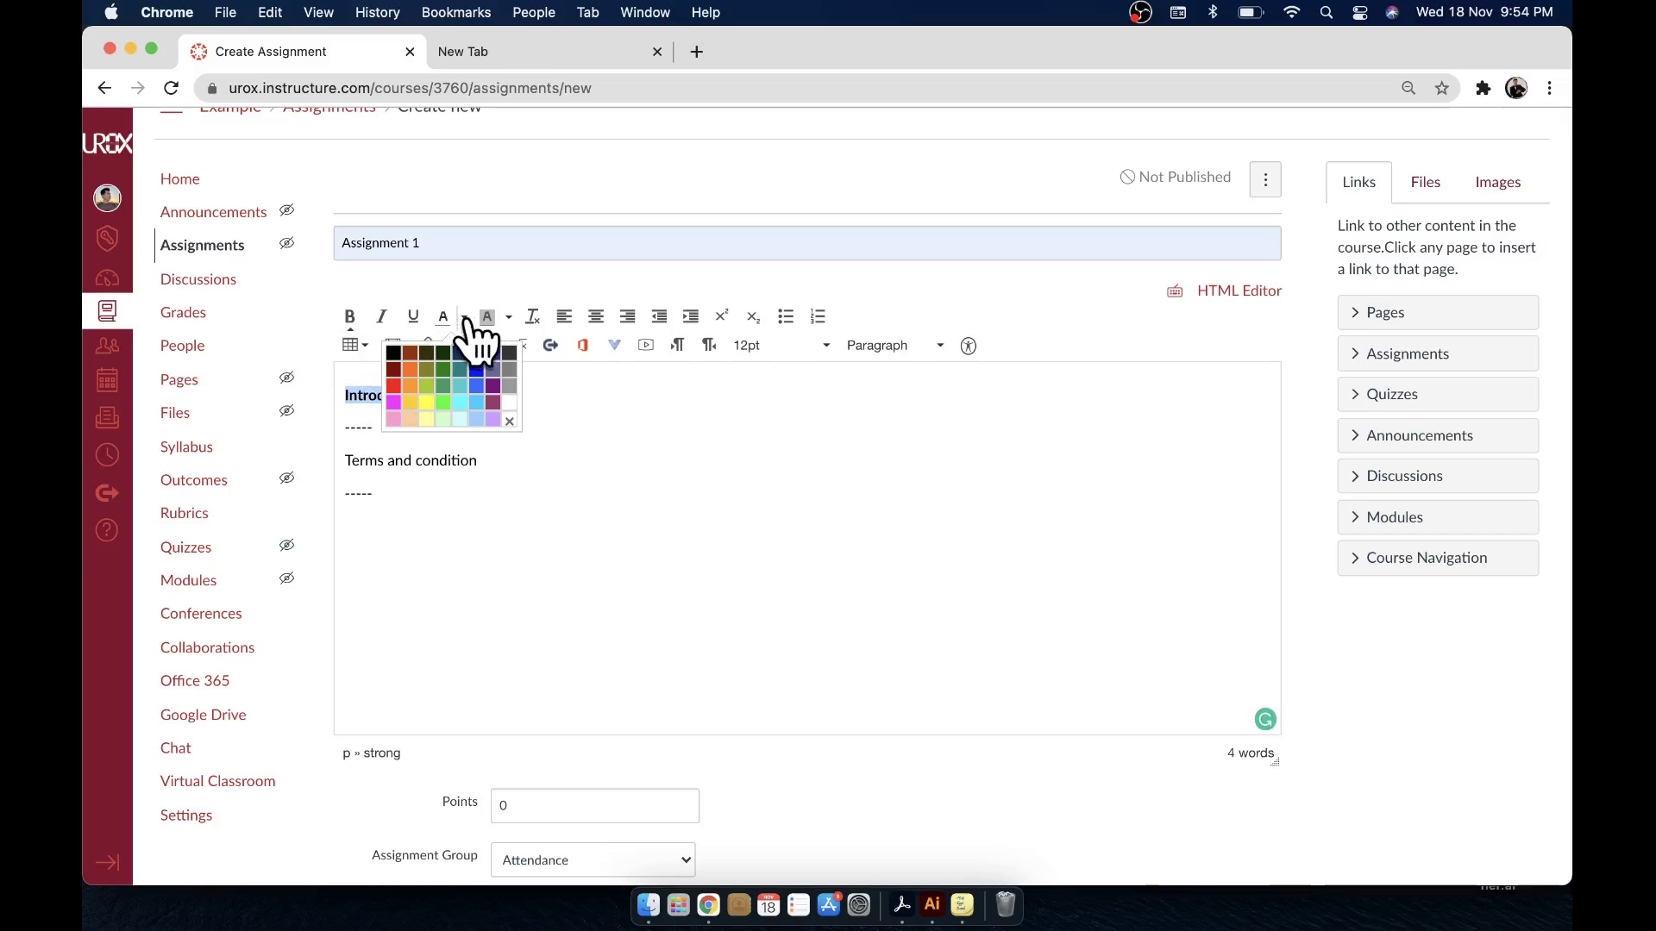
pyautogui.click(412, 354)
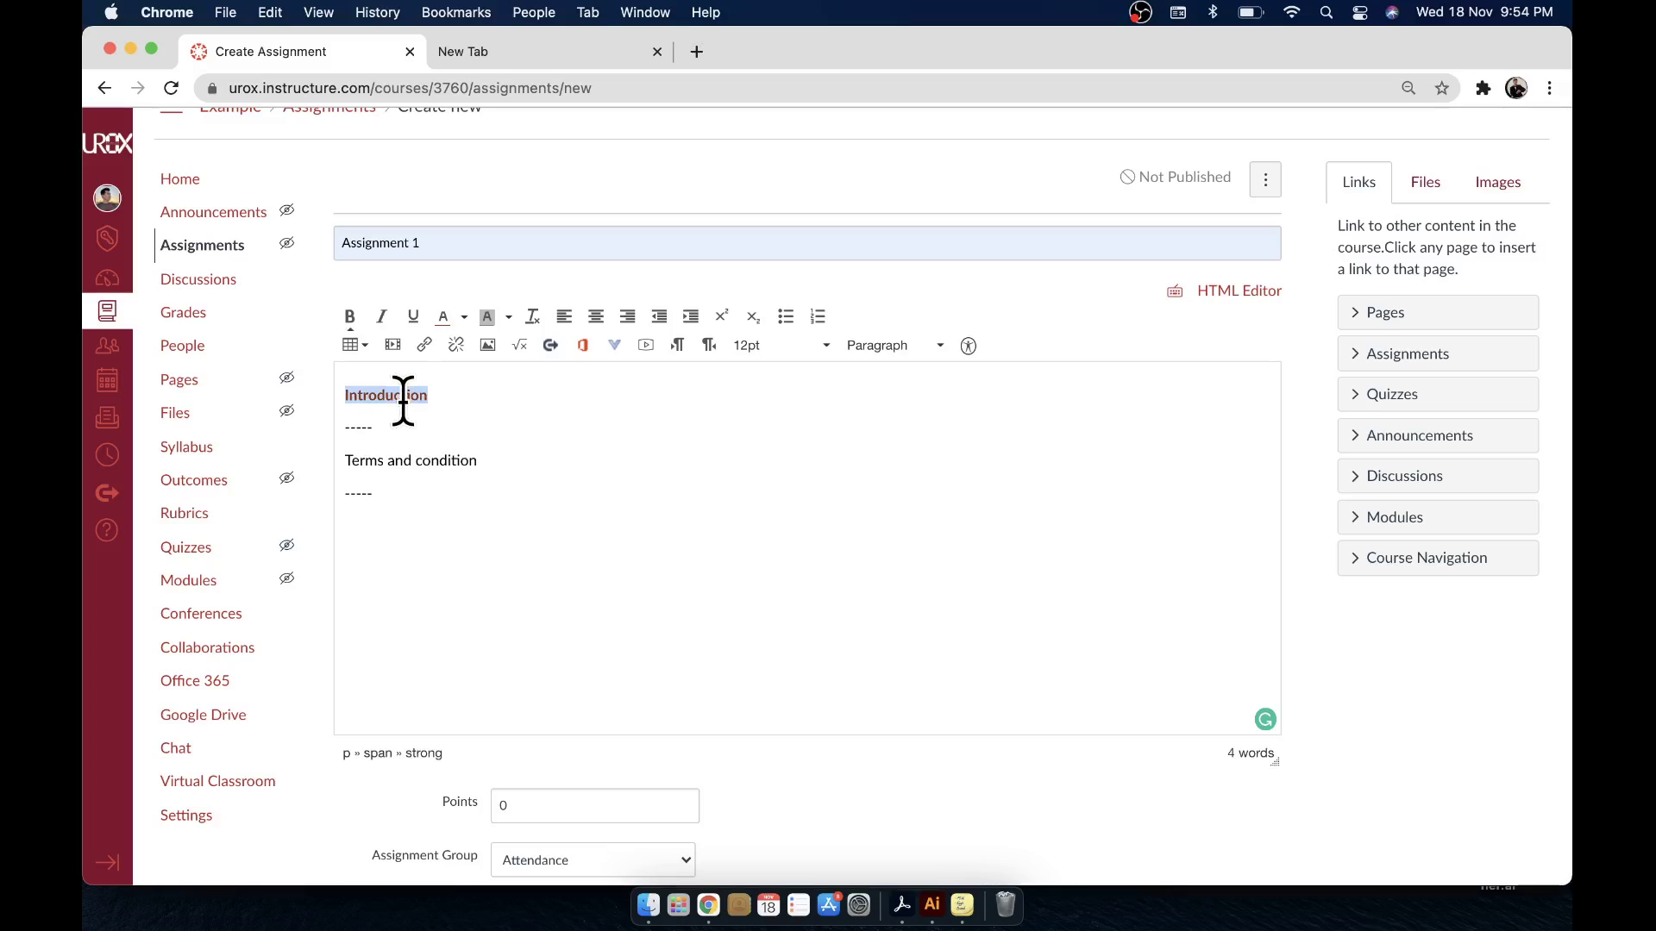
pyautogui.click(781, 346)
pyautogui.click(781, 457)
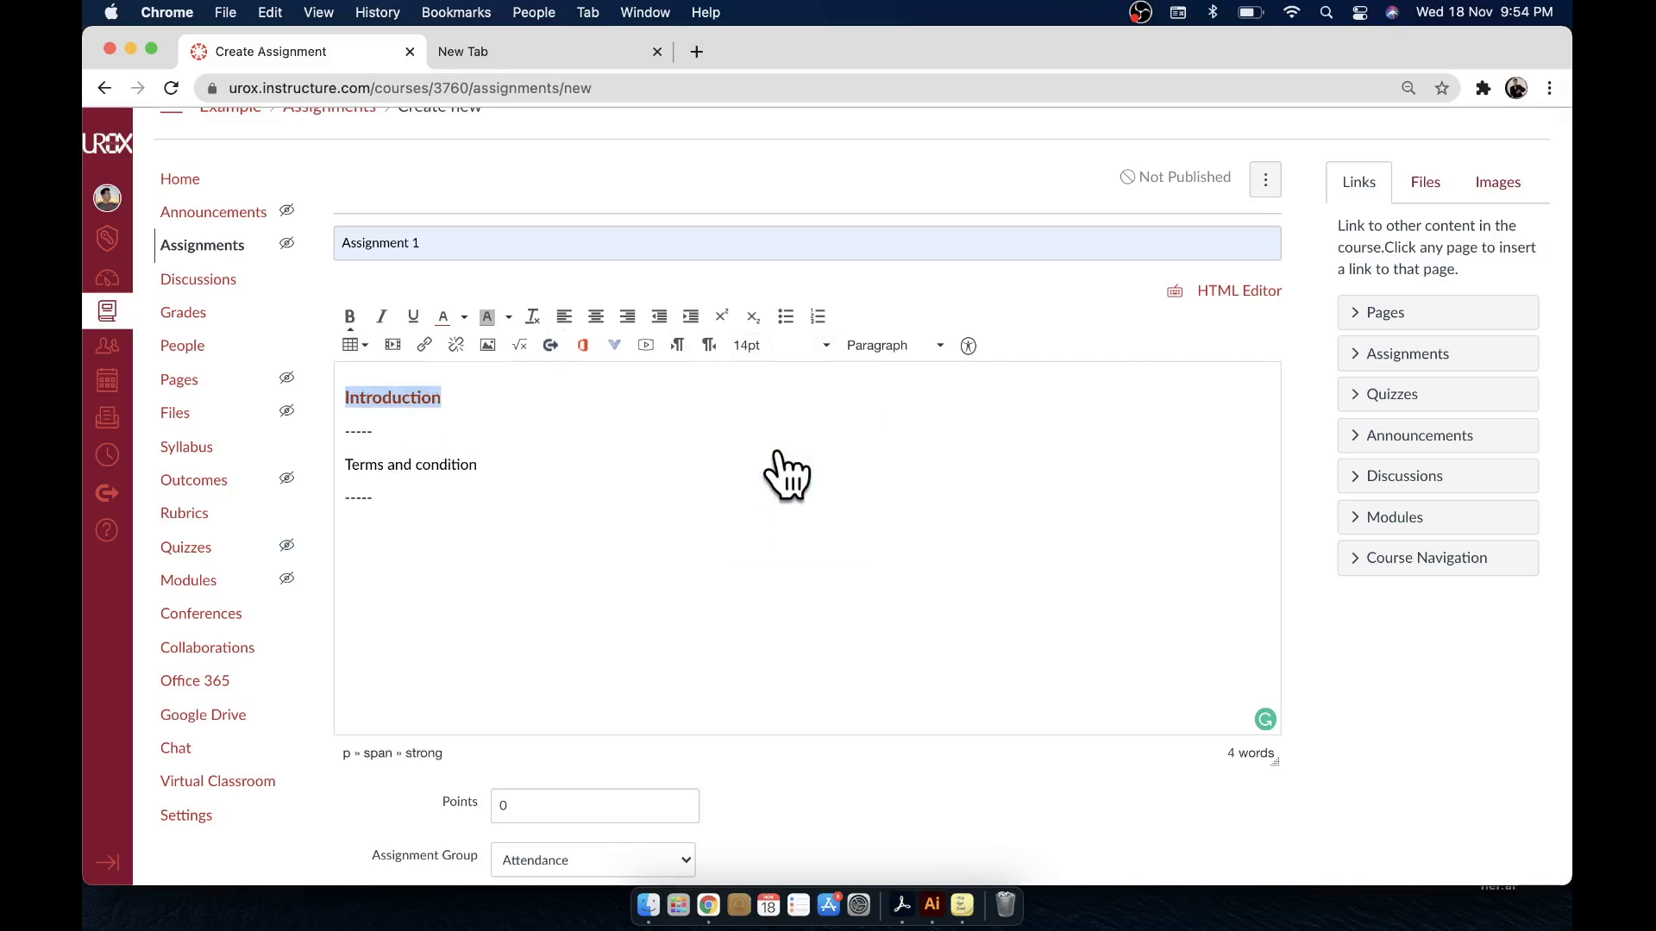
# Step: Format the "Terms and condition" heading as bold, dark green text at 14pt
pyautogui.moveTo(500, 462); pyautogui.dragTo(345, 464)
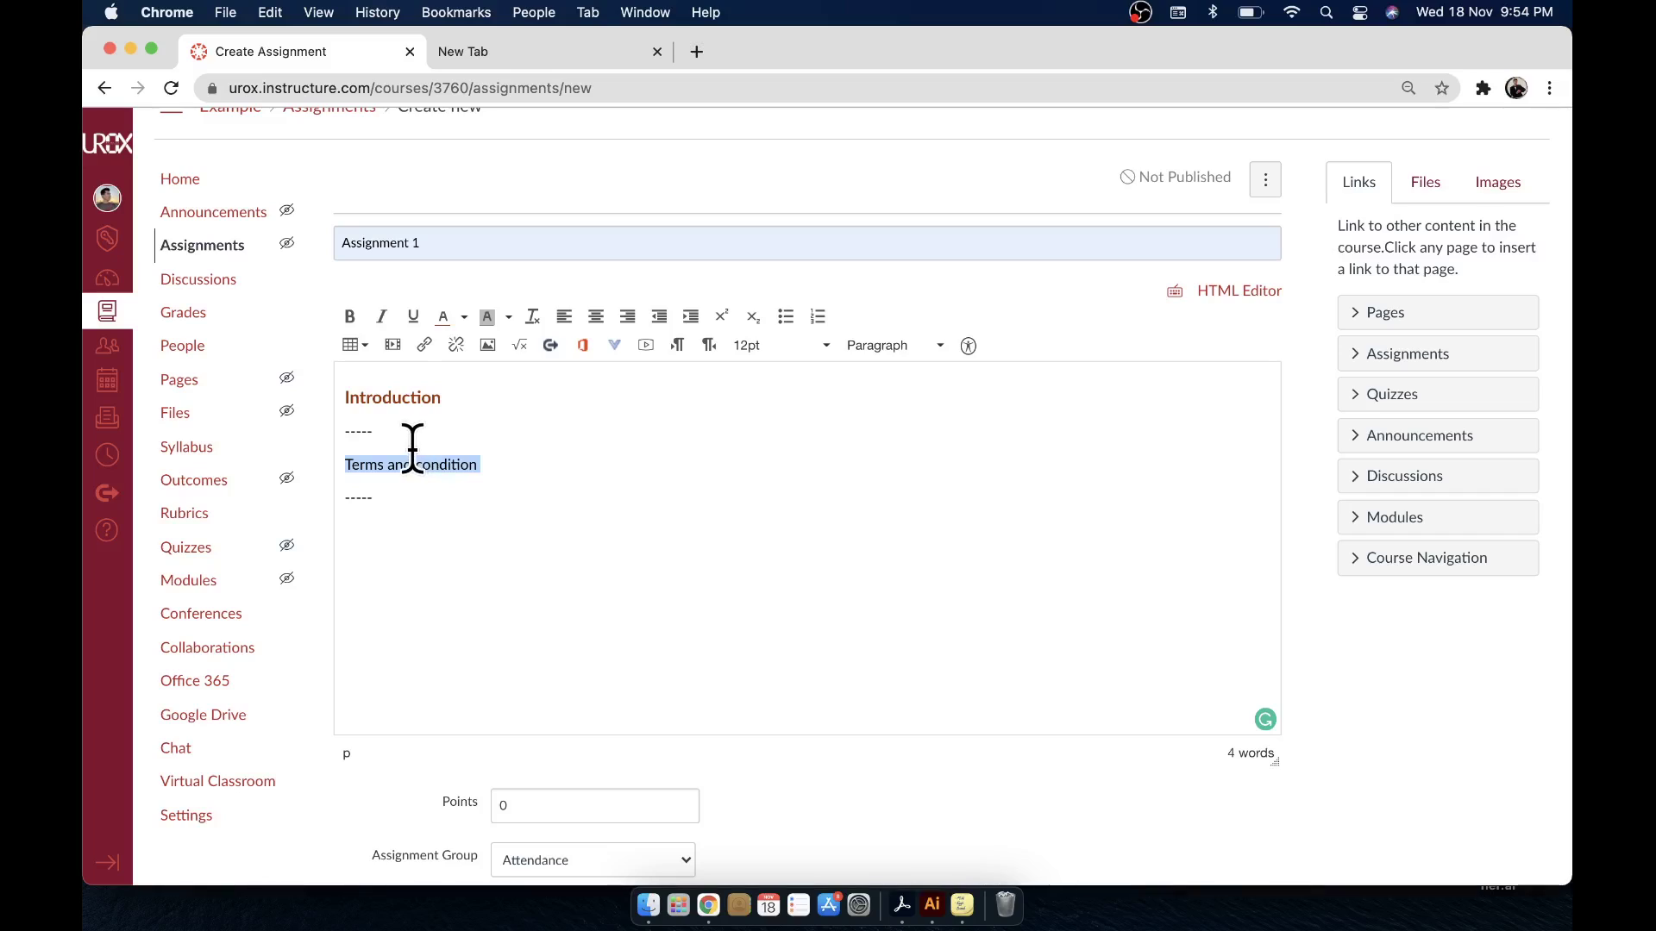
pyautogui.click(463, 317)
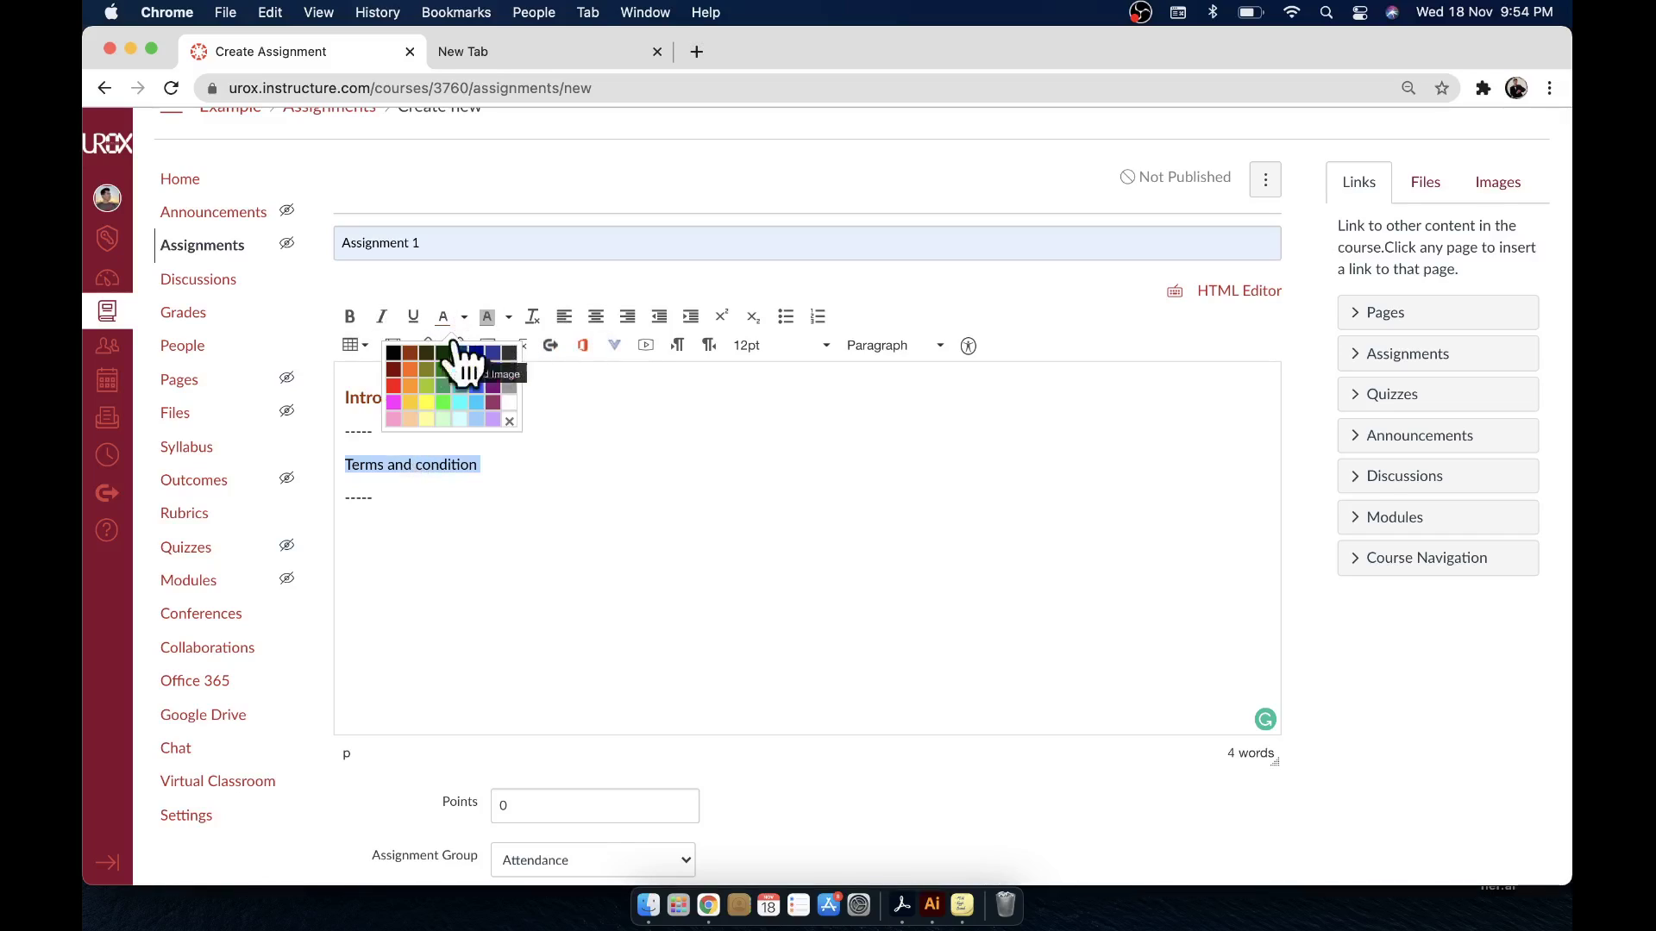
pyautogui.click(436, 354)
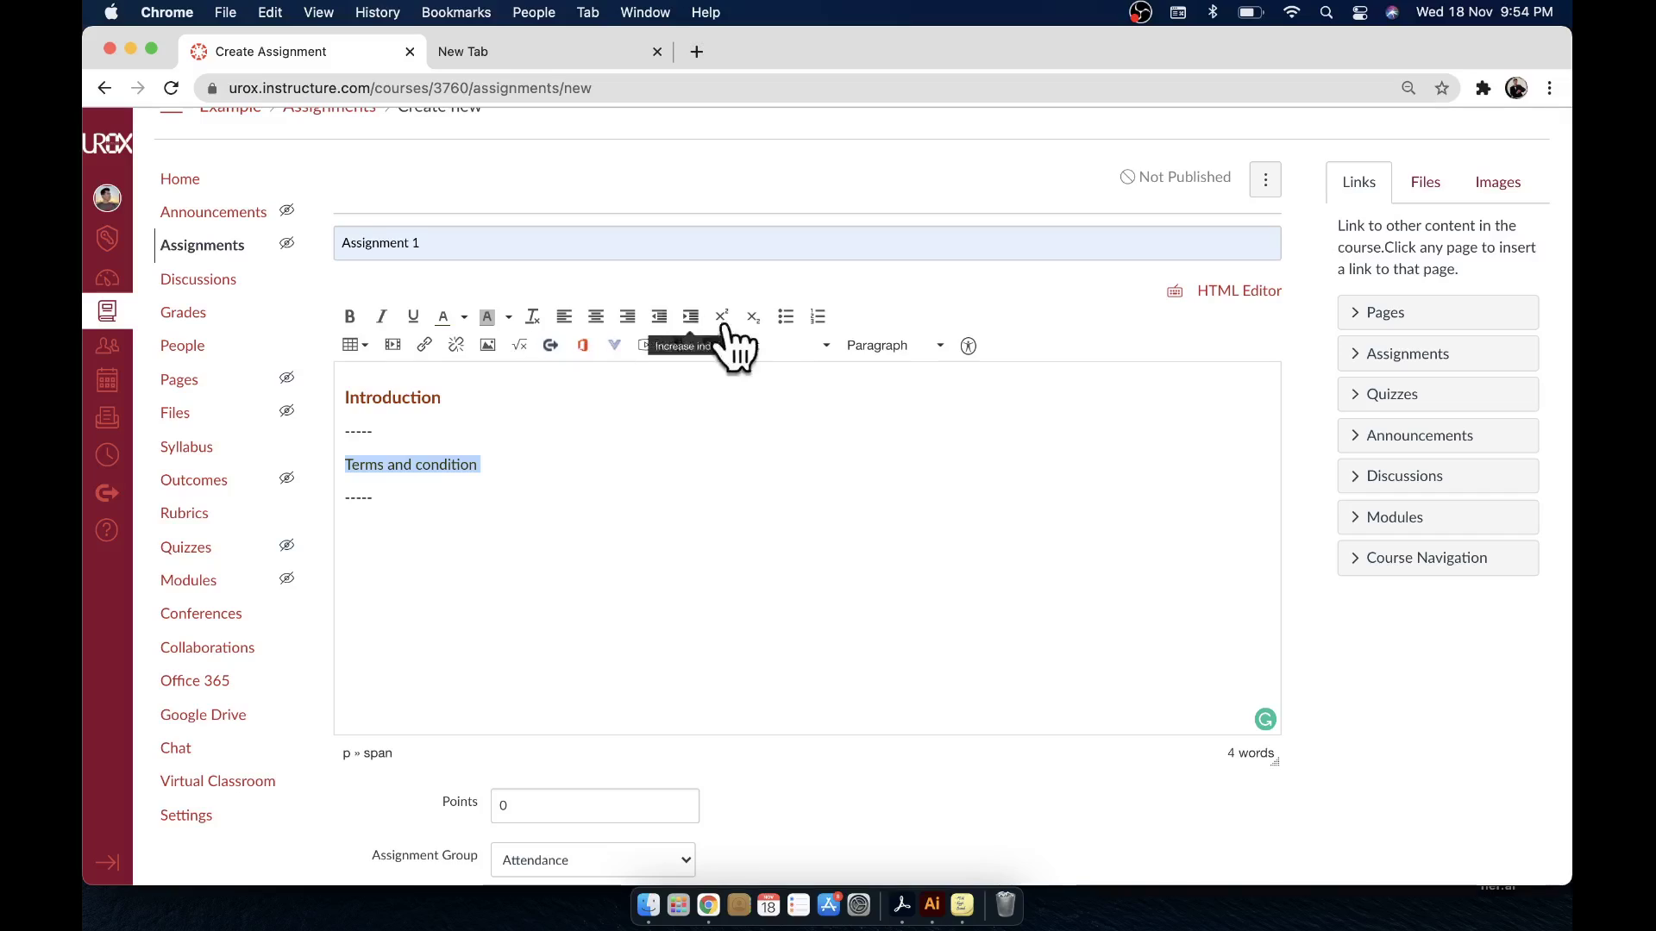
pyautogui.click(780, 347)
pyautogui.click(785, 457)
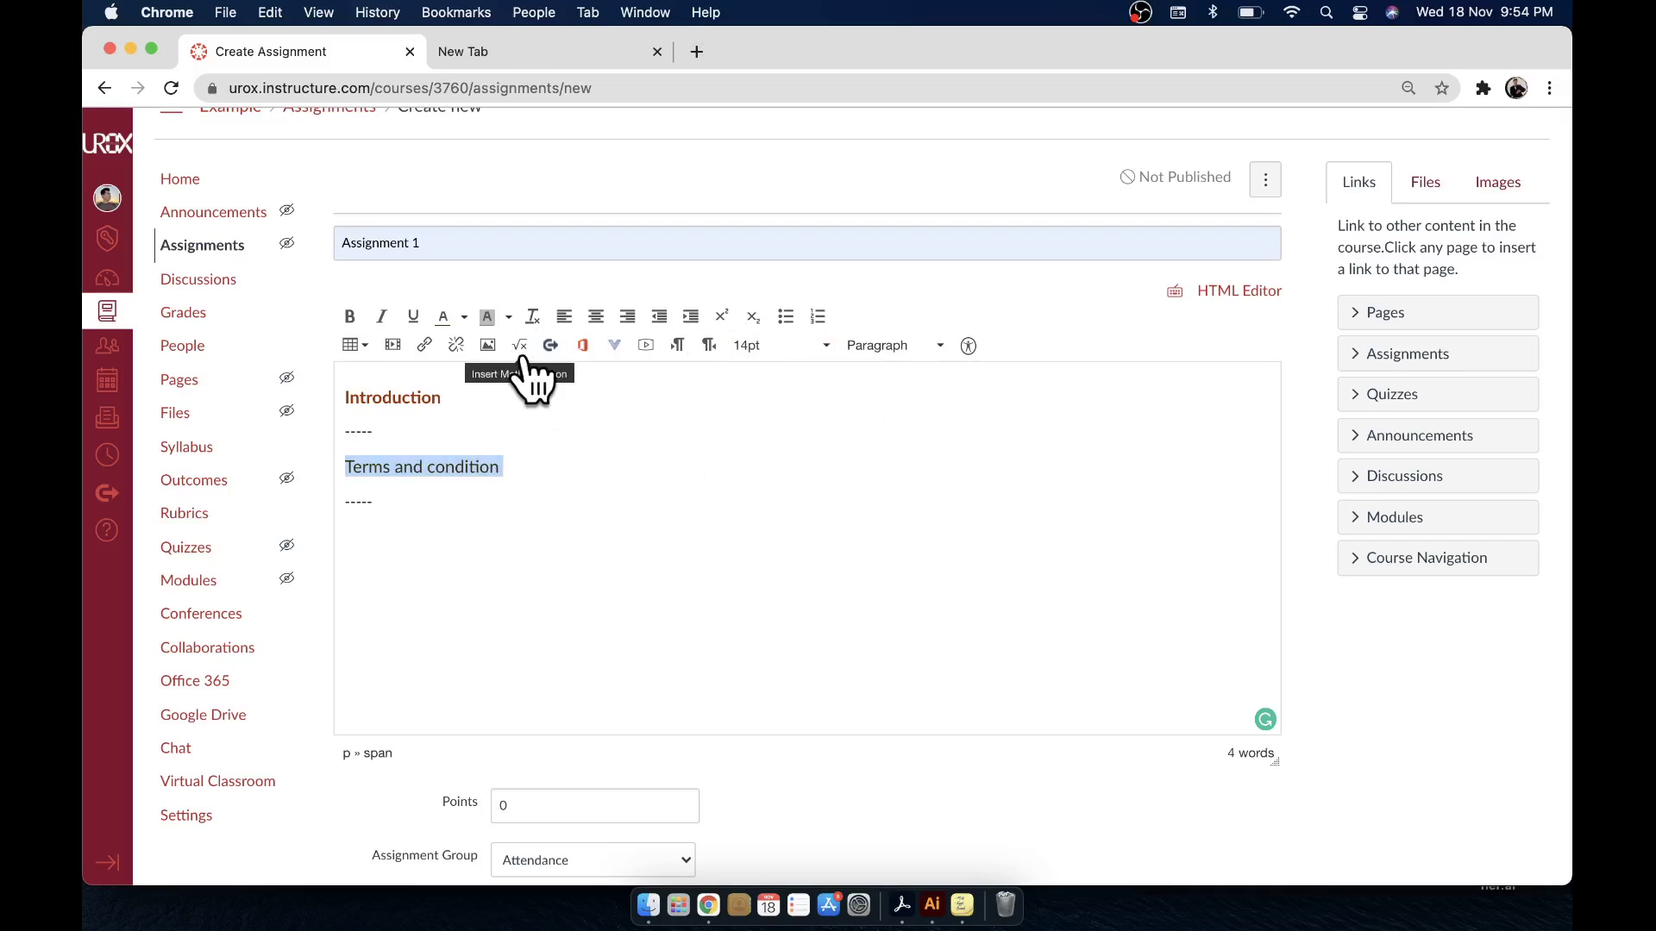
pyautogui.click(348, 320)
pyautogui.click(431, 521)
# Step: Recolour the "Terms and condition" heading brown to match the "Introduction" heading
pyautogui.moveTo(514, 466); pyautogui.dragTo(346, 467)
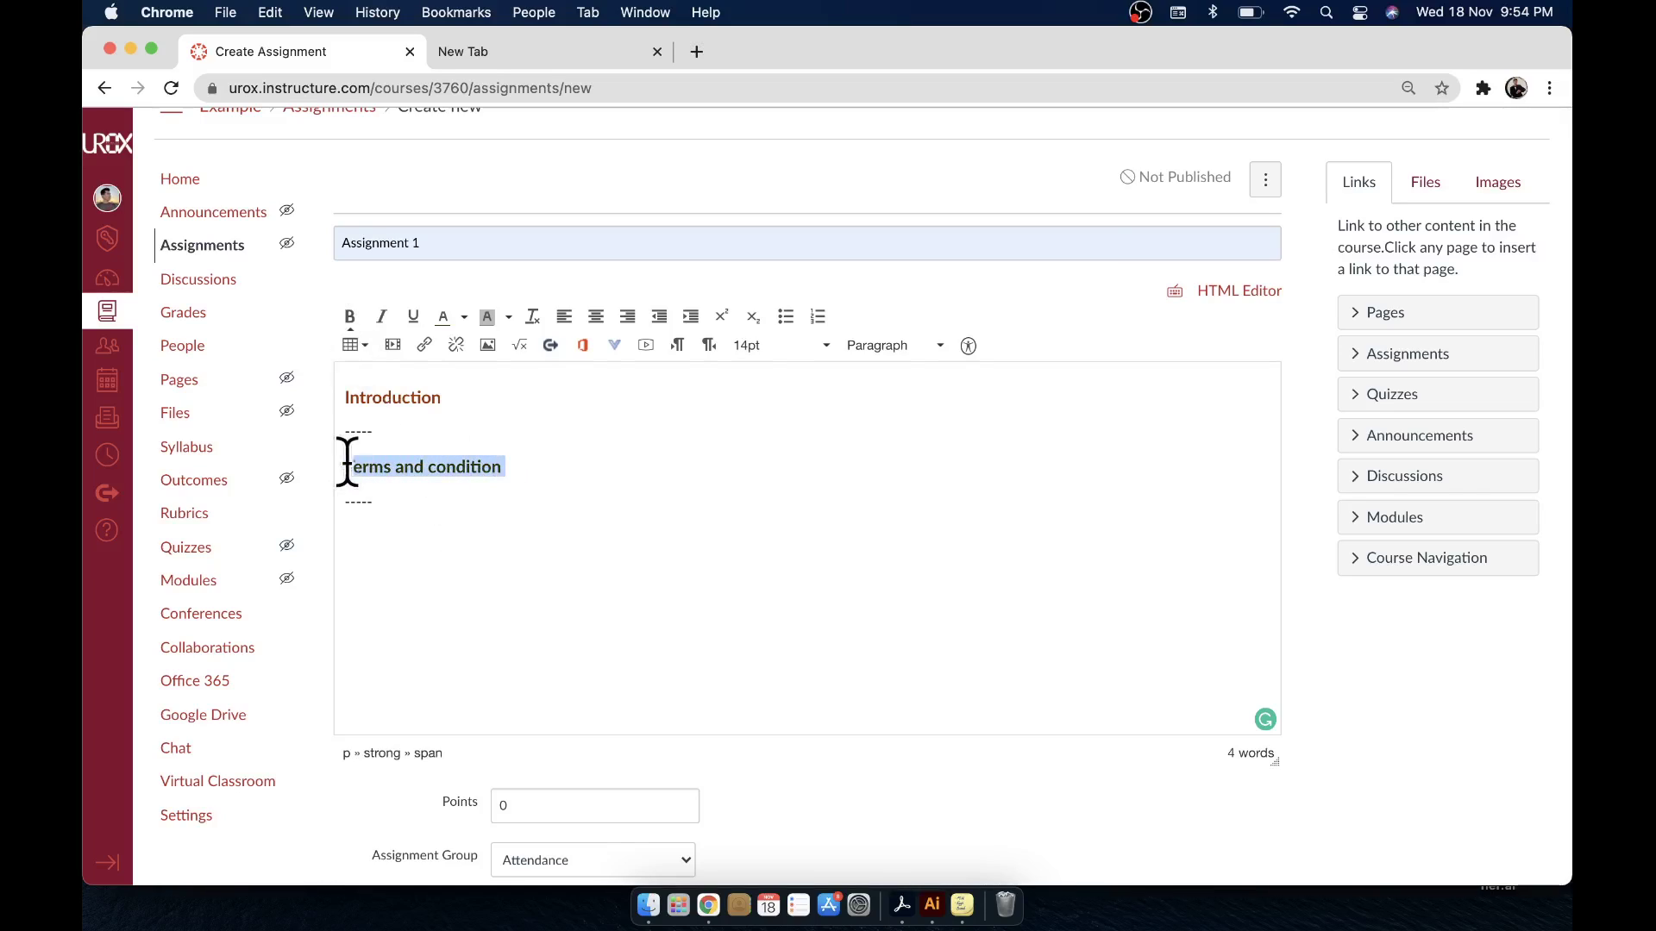
pyautogui.click(464, 317)
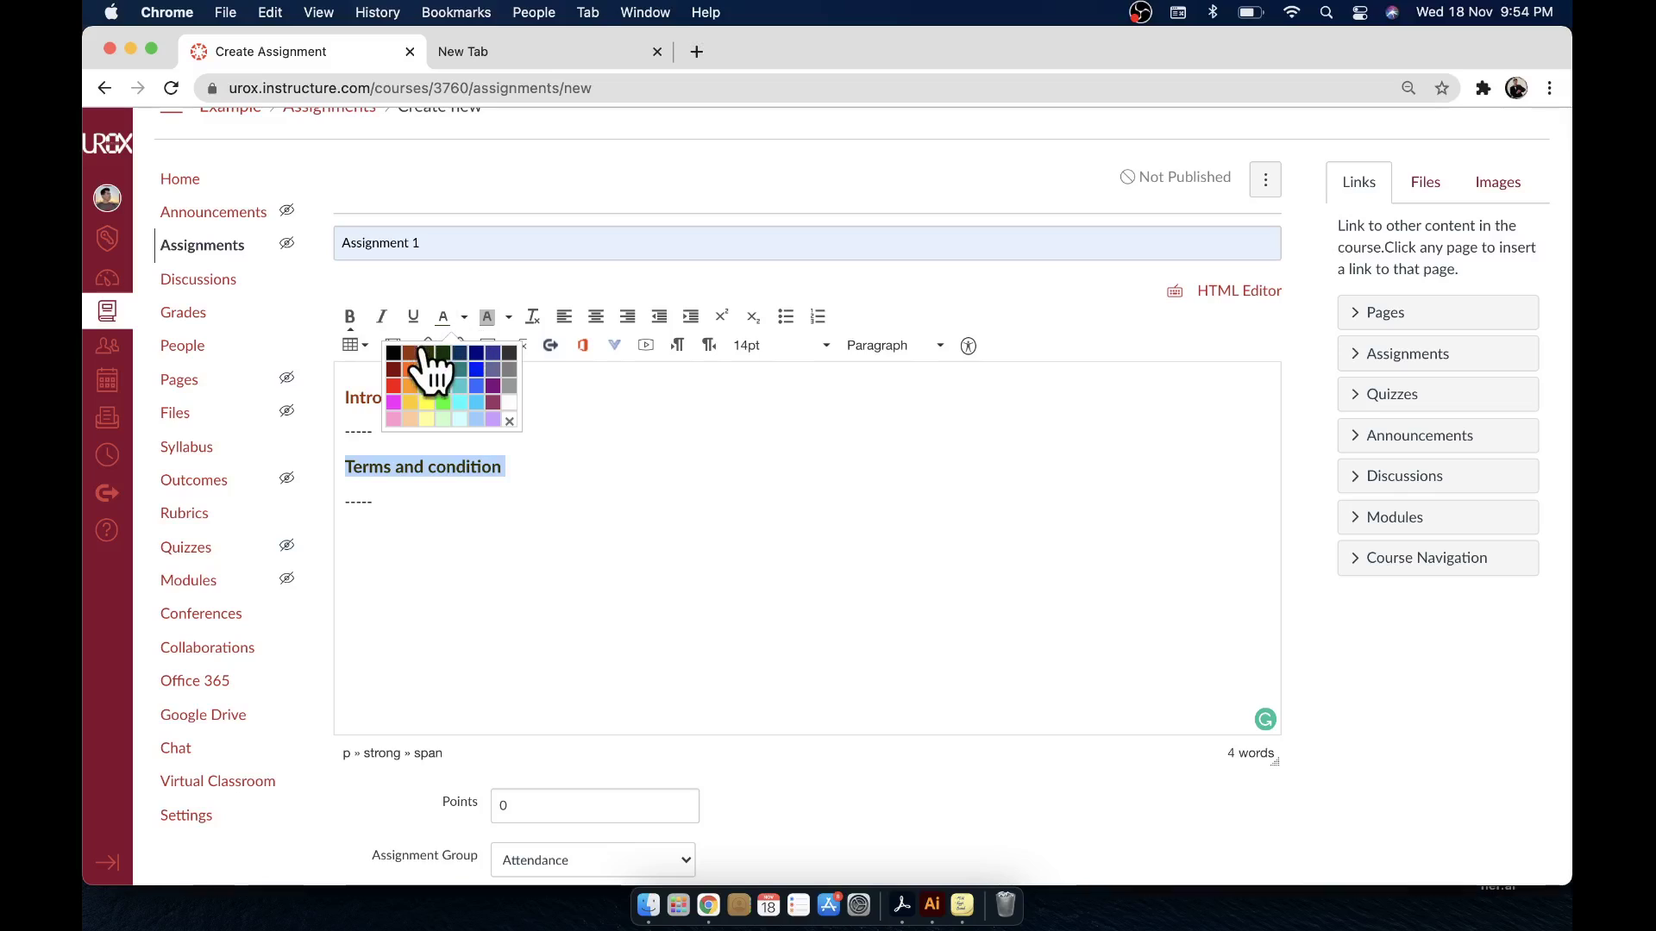
pyautogui.click(411, 353)
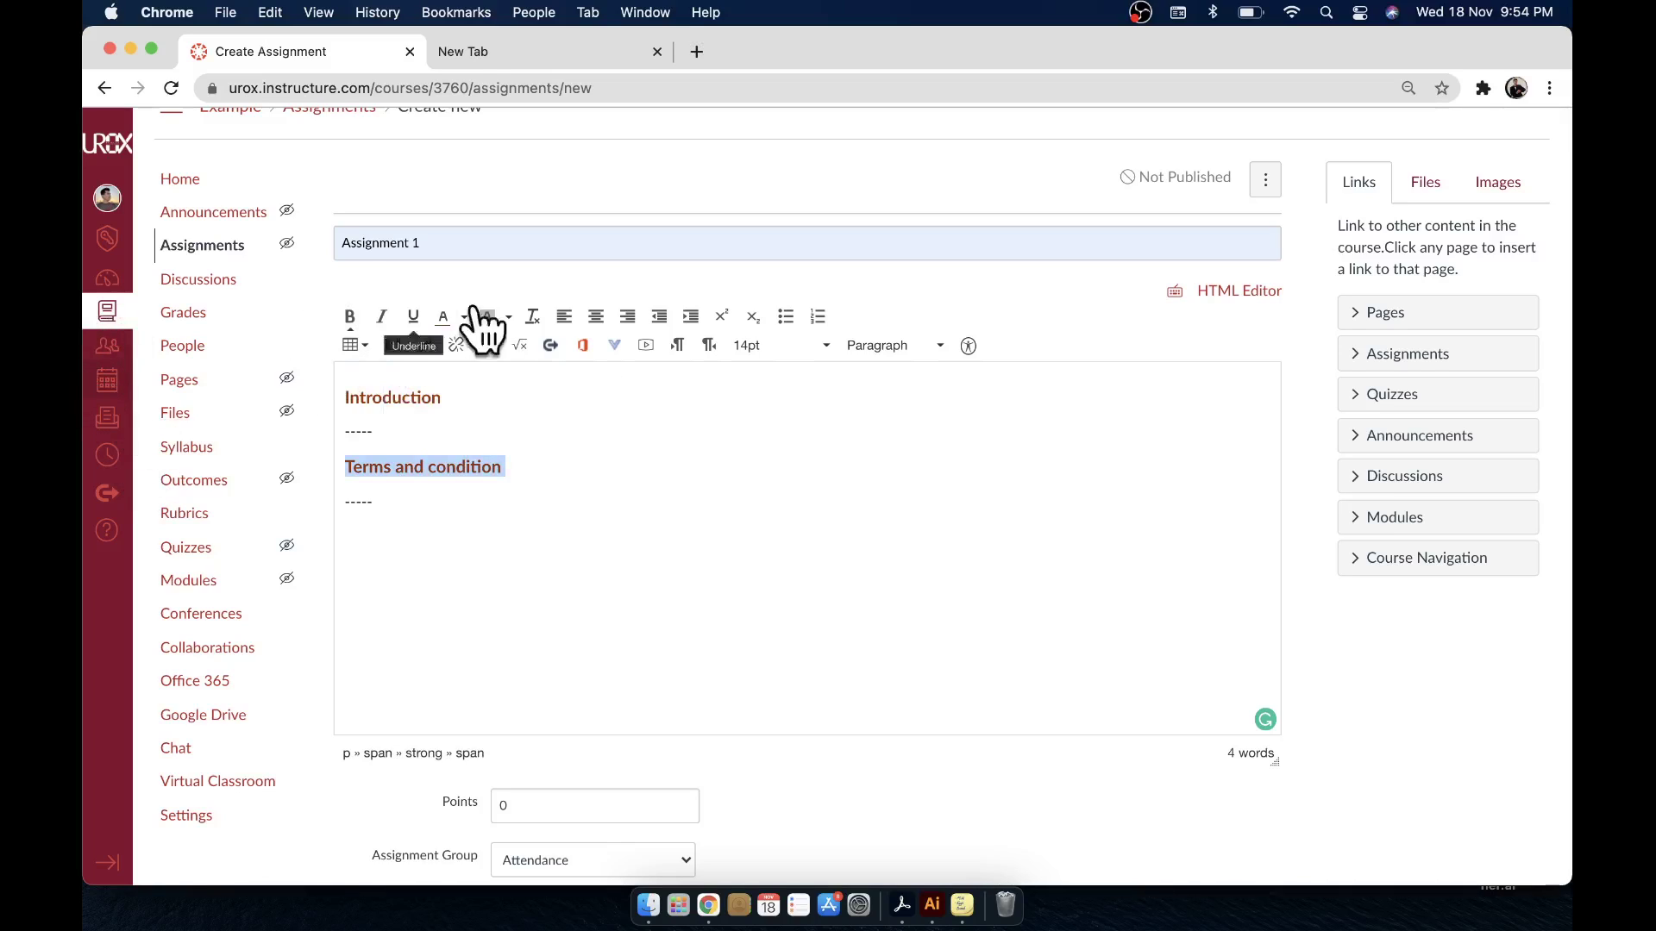
pyautogui.click(671, 491)
# Step: Set the assignment's points to 20 and its assignment group to Assignment
pyautogui.scroll(-5, 671, 496)
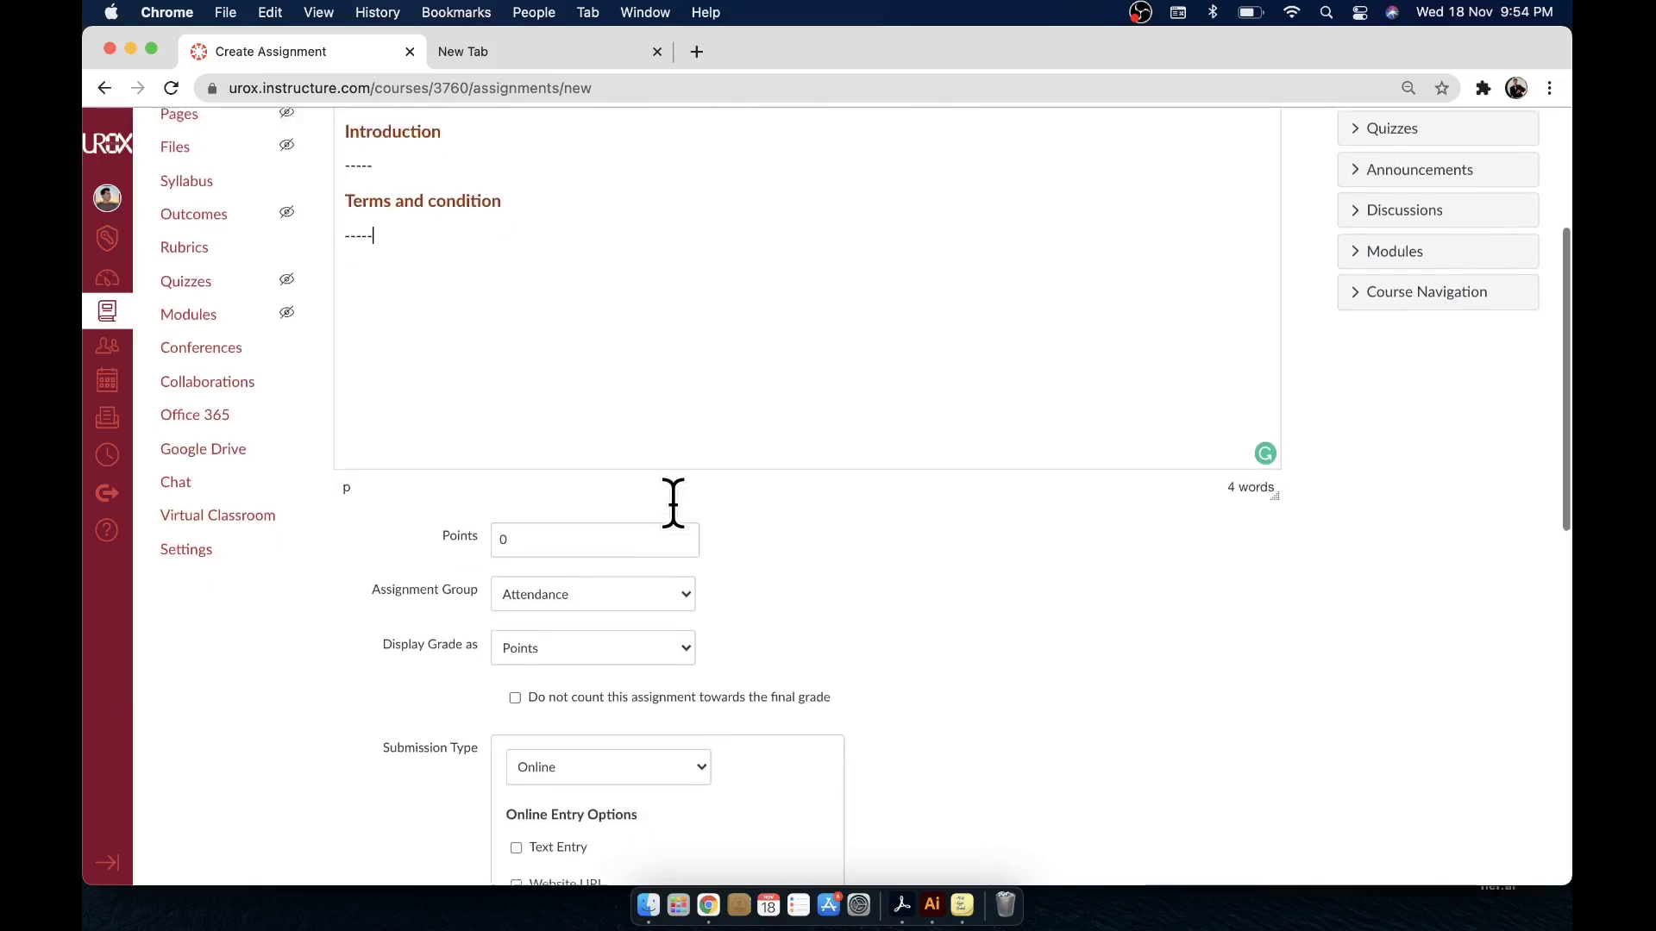
pyautogui.click(532, 470)
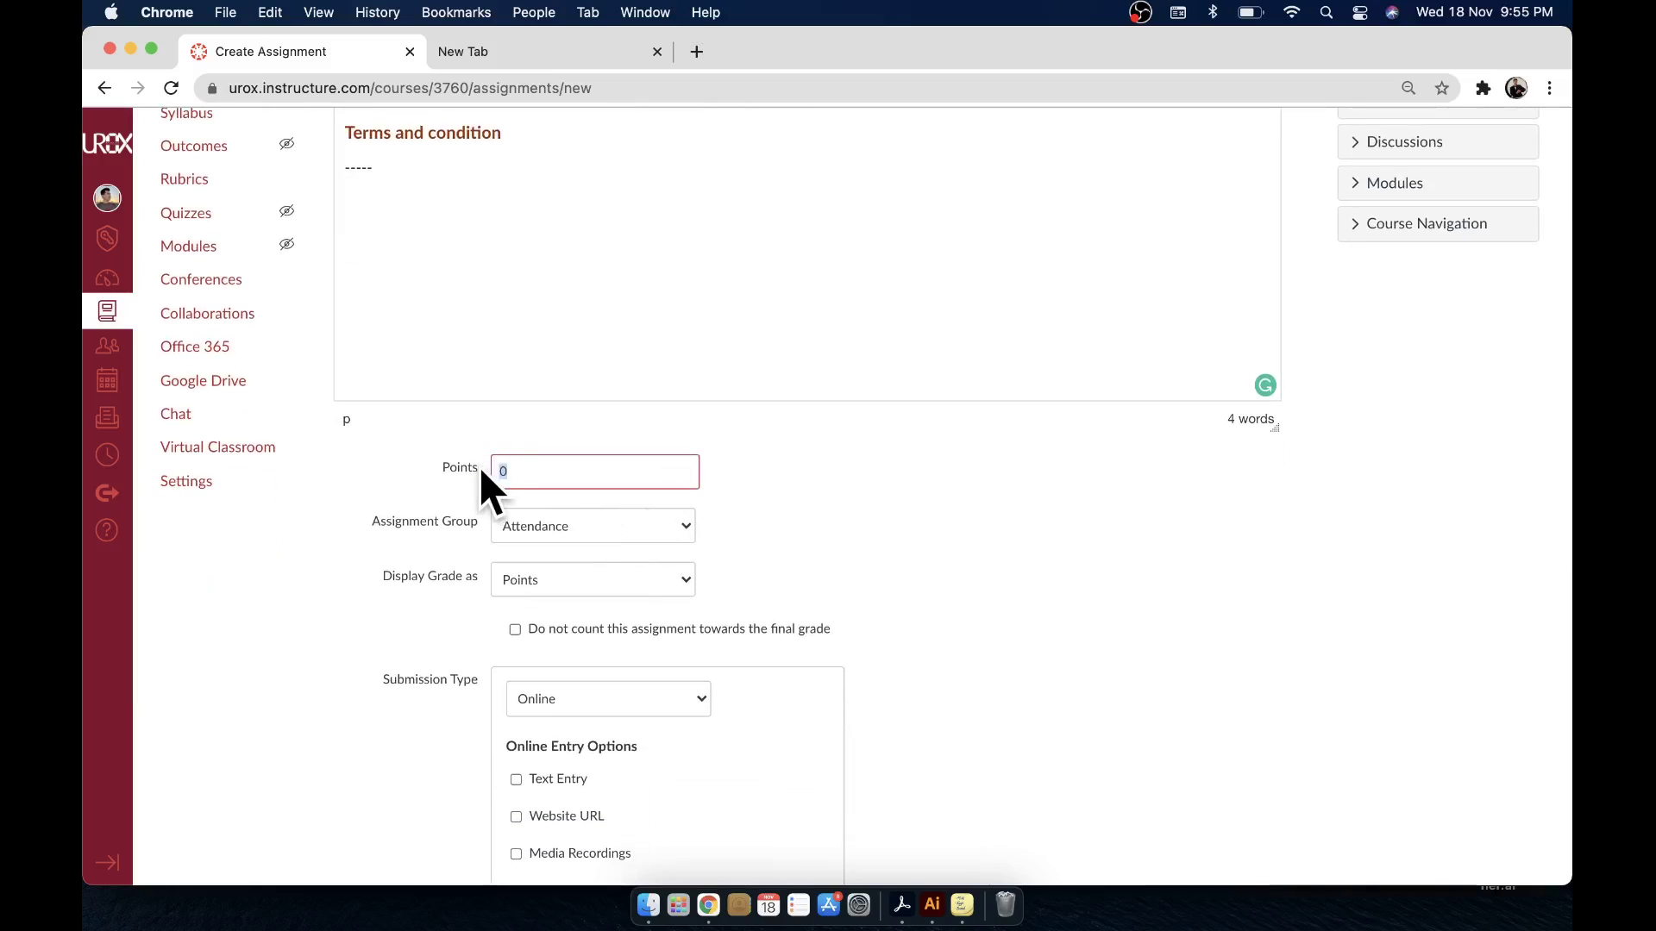
pyautogui.write('20')
pyautogui.click(789, 483)
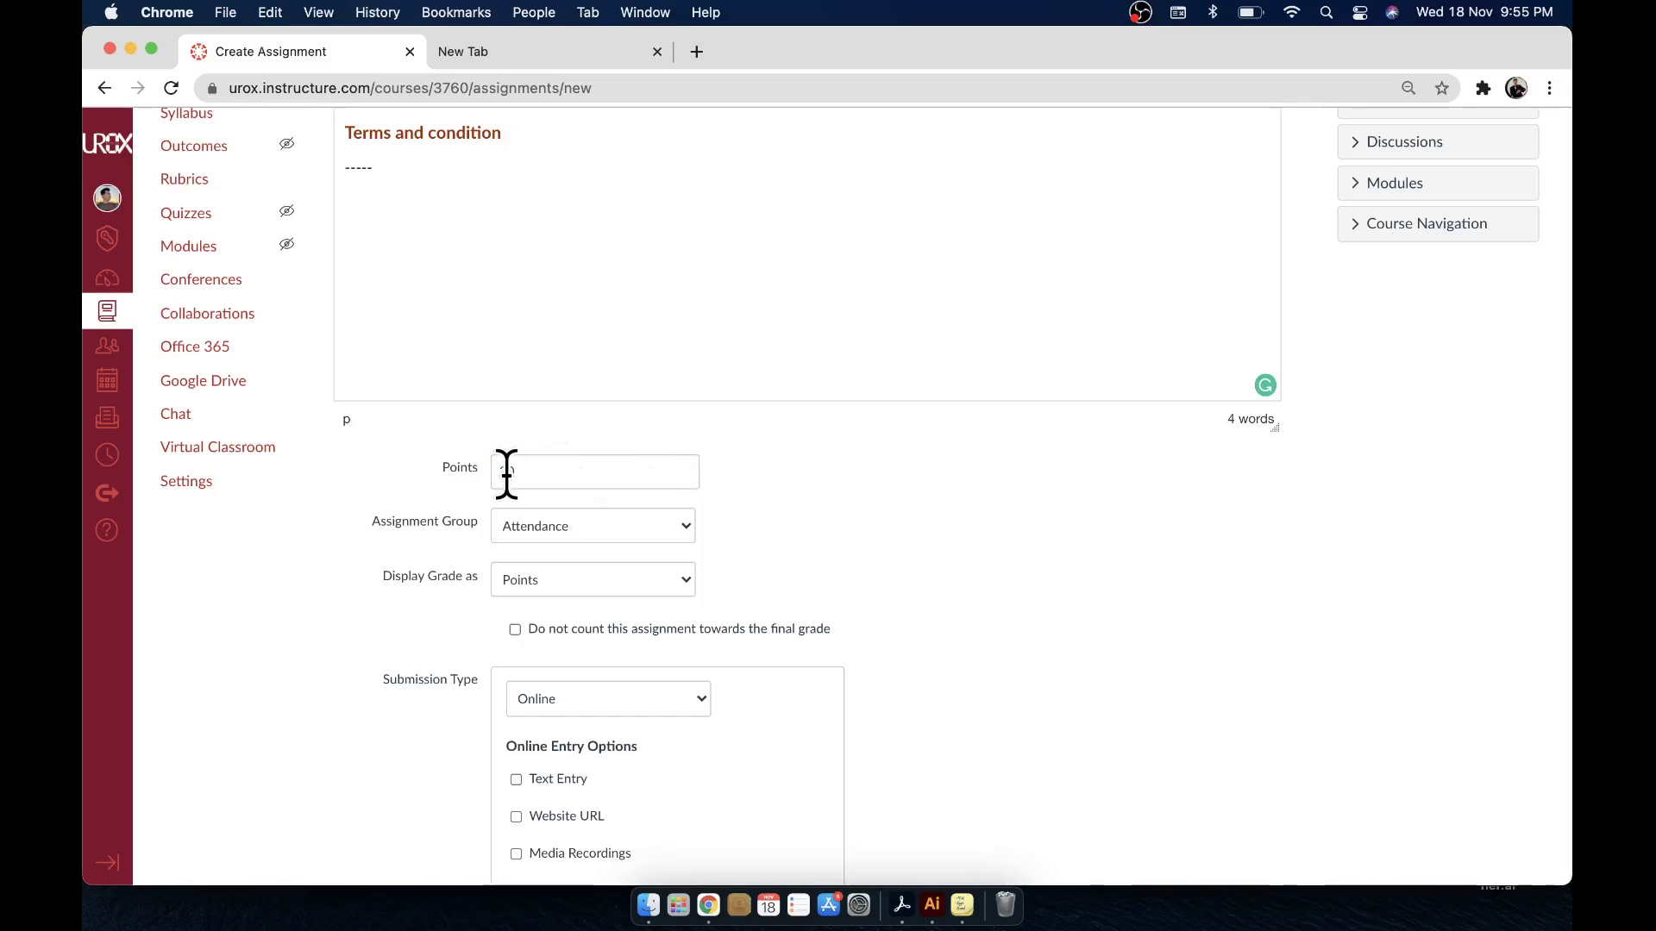
pyautogui.click(538, 518)
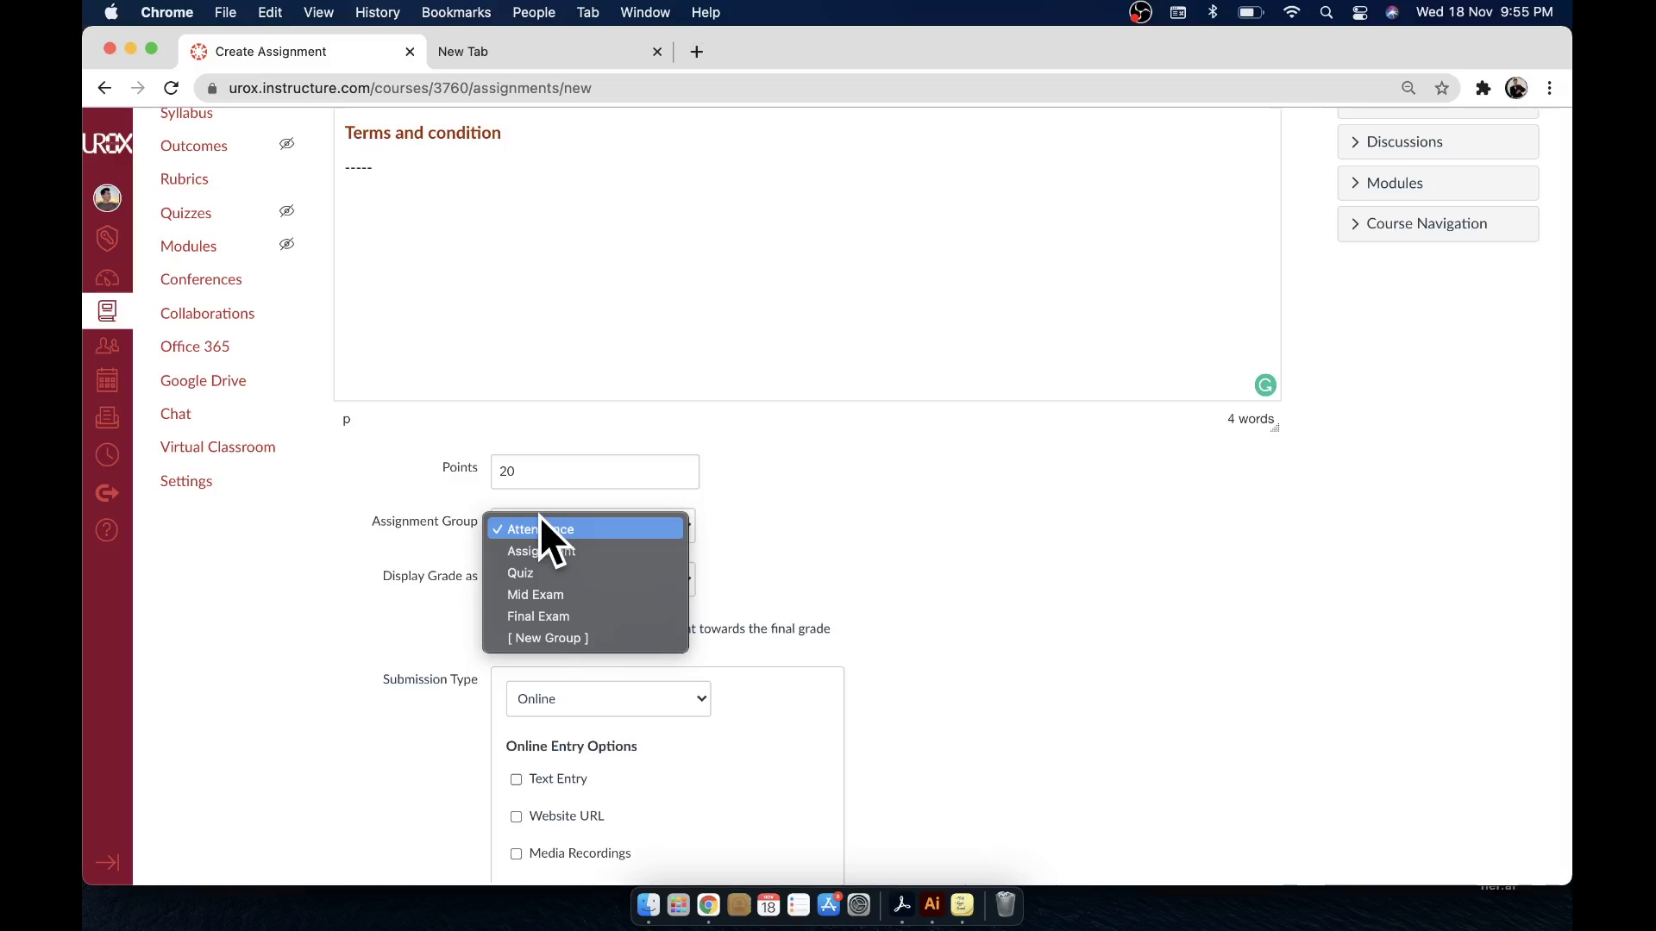
pyautogui.click(645, 543)
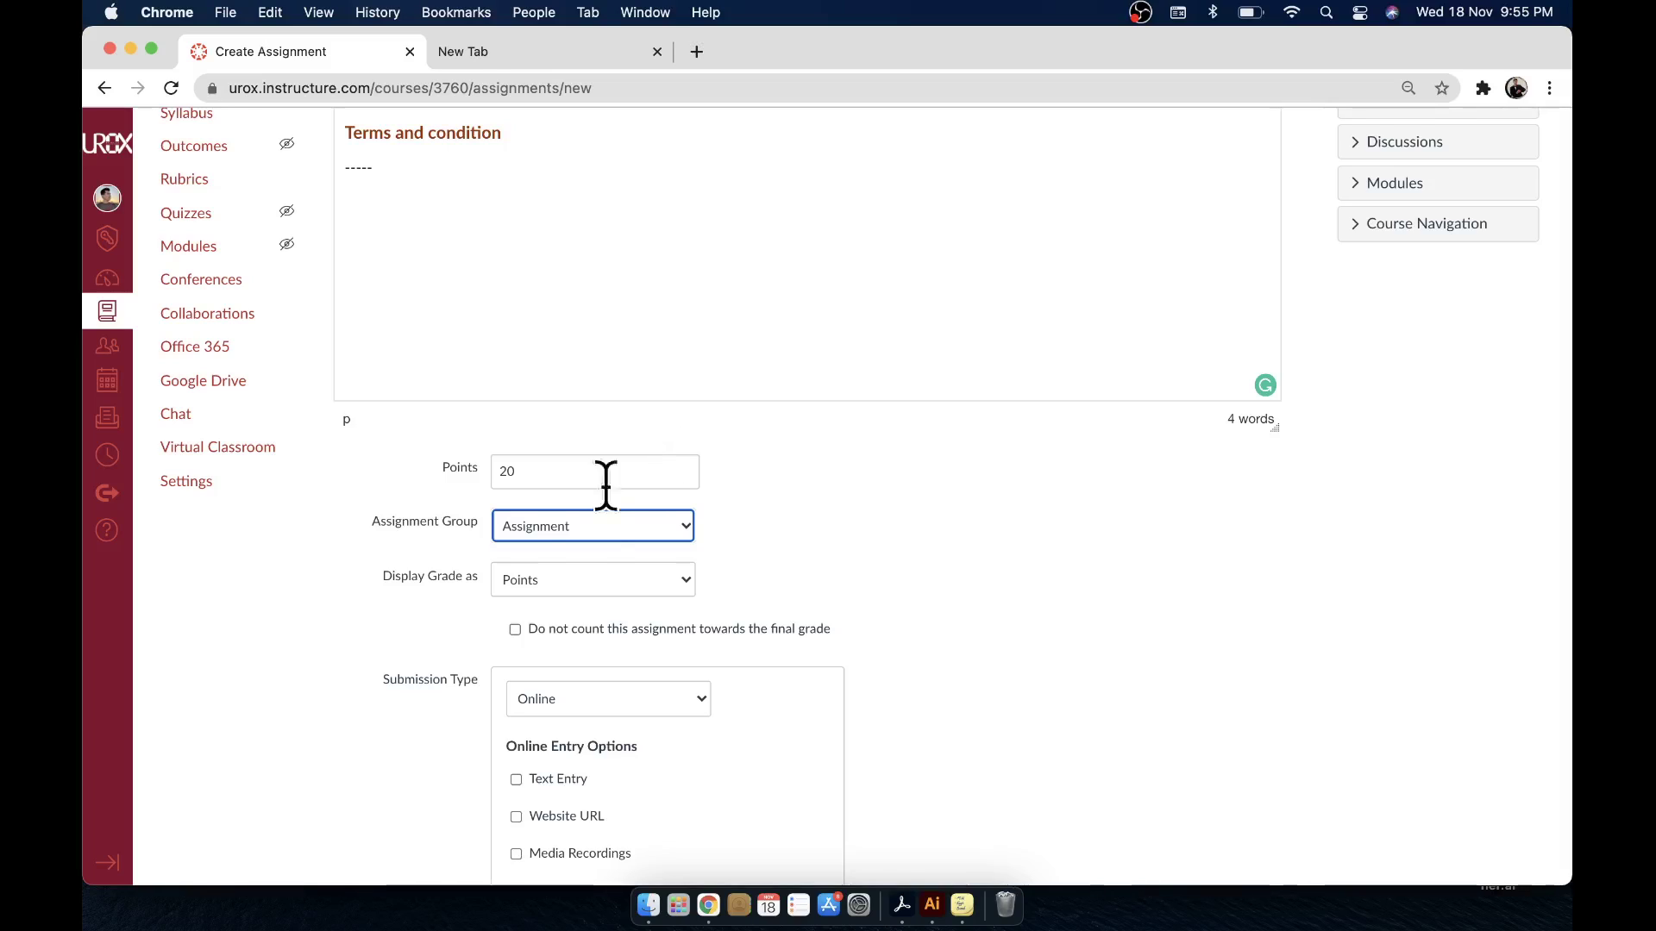
# Step: Choose Points as the way the assignment's grade is displayed
pyautogui.scroll(-3, 883, 588)
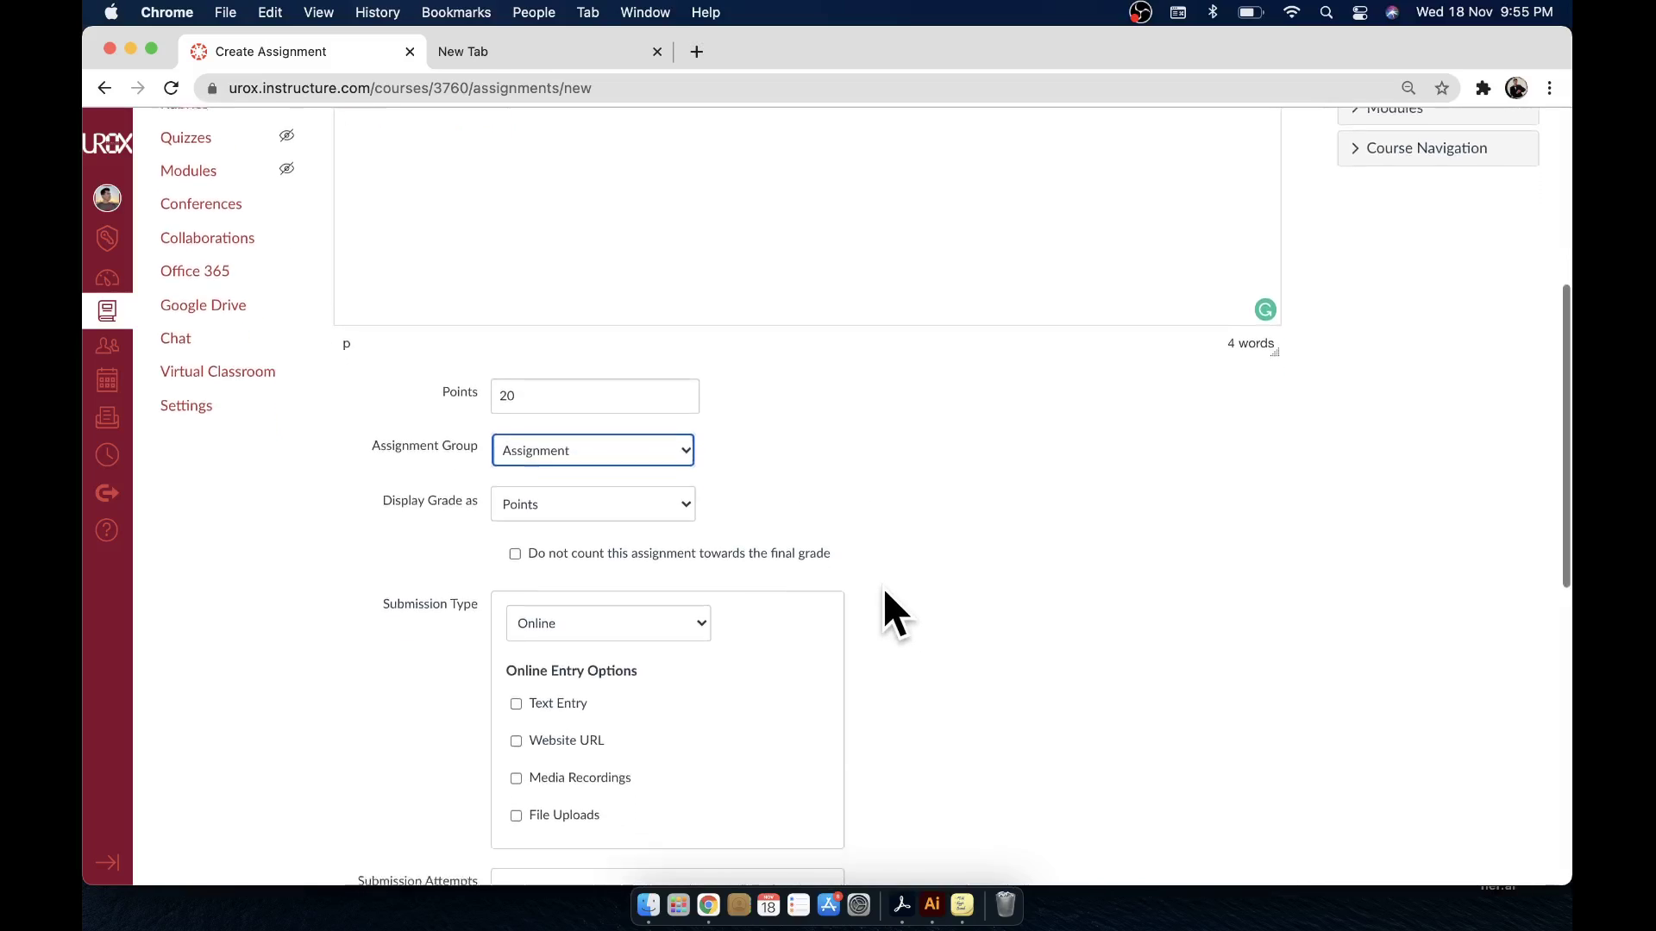
pyautogui.click(589, 482)
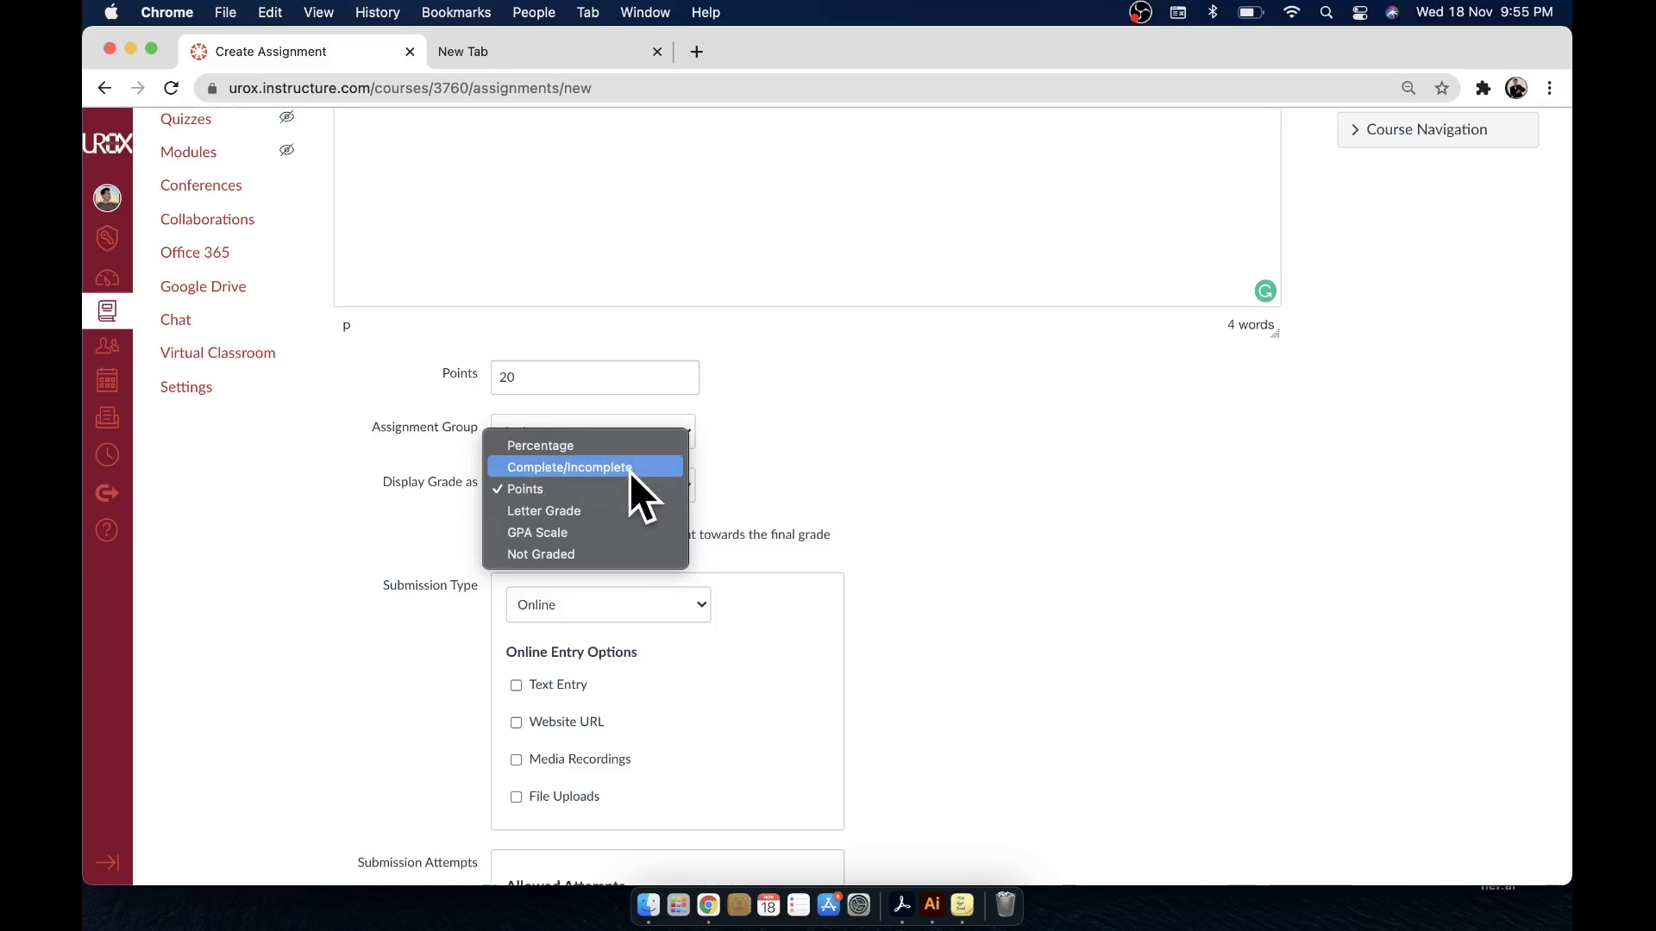
pyautogui.click(629, 494)
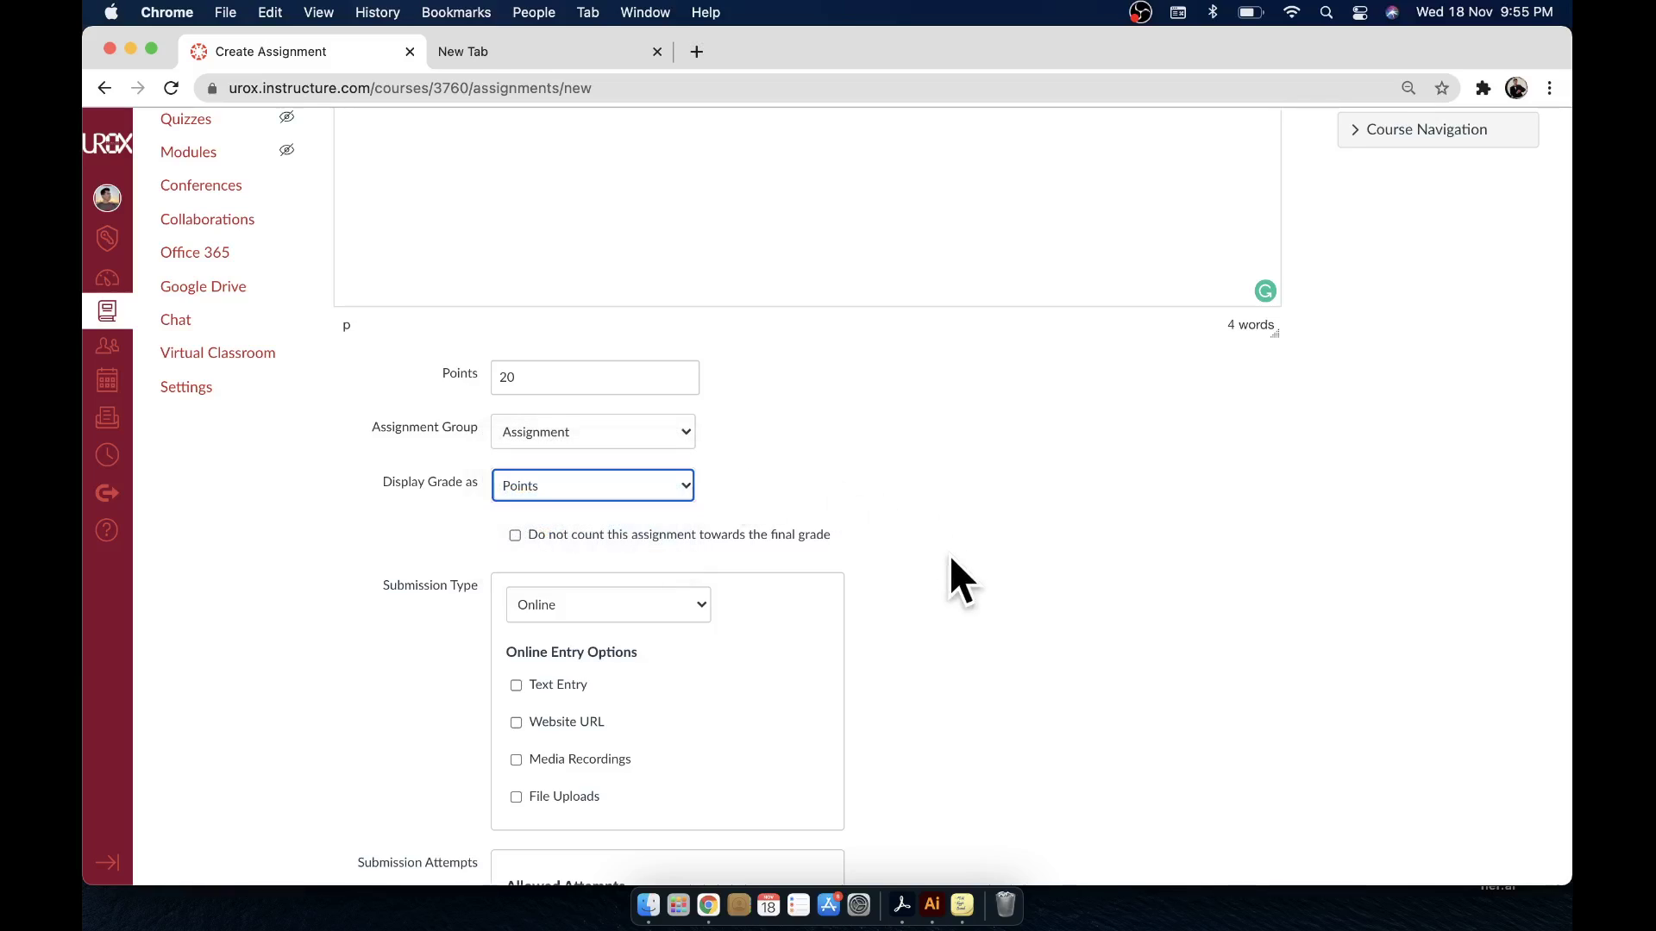
# Step: Set the assignment's submission type to External Tool
pyautogui.scroll(-3, 948, 555)
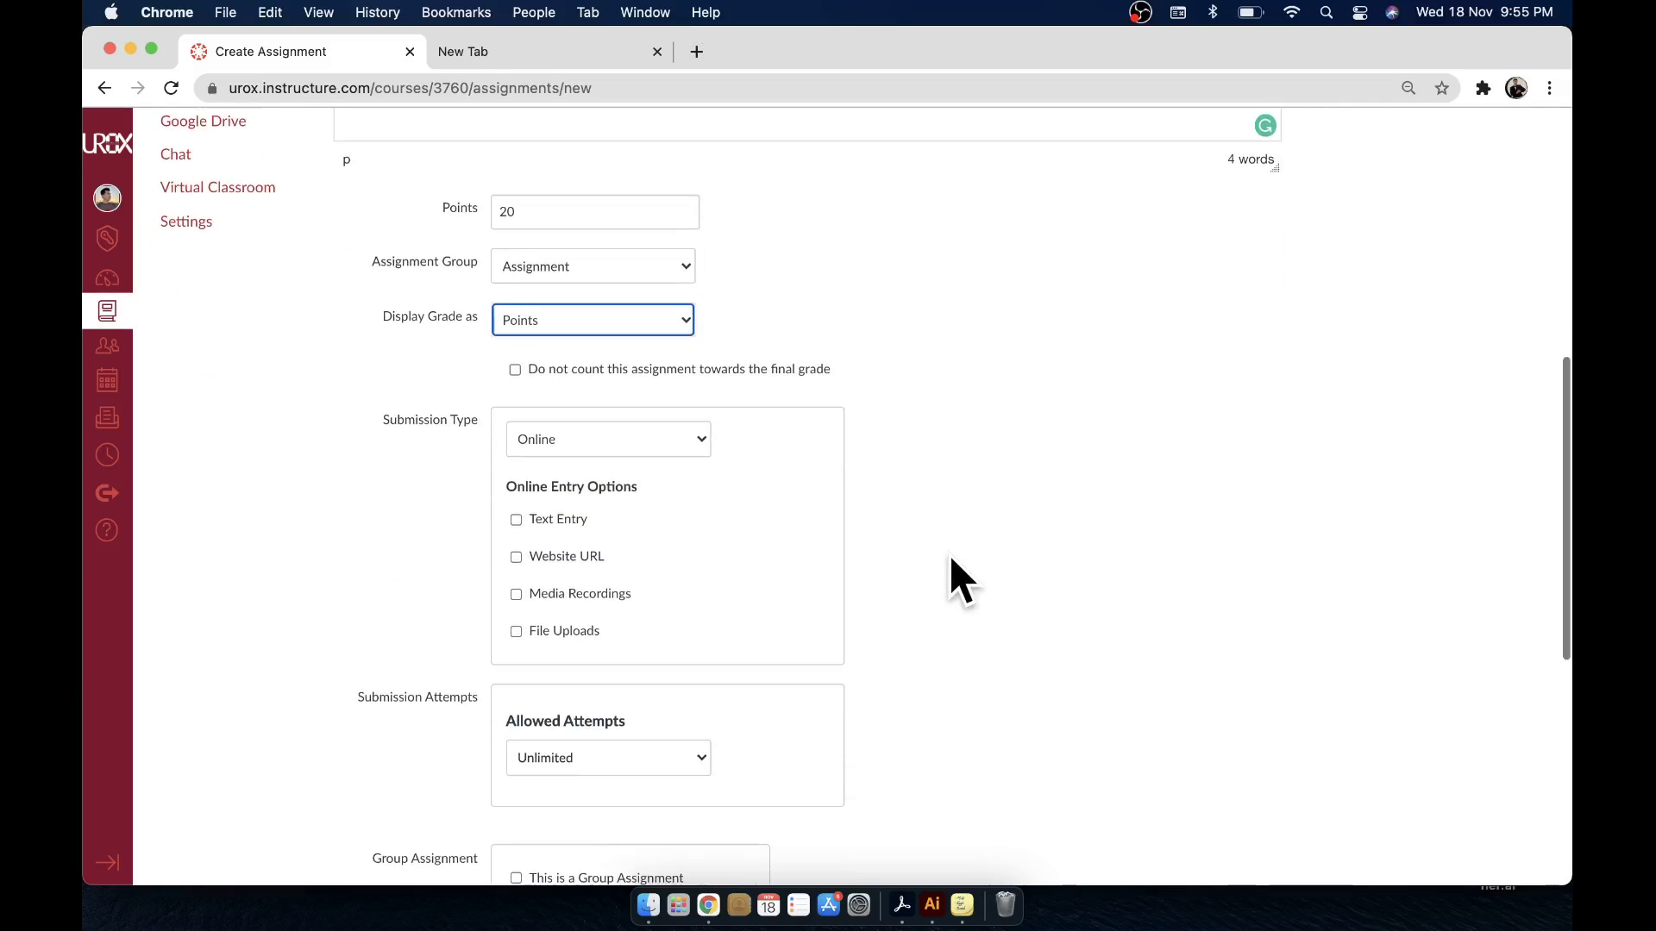
pyautogui.click(600, 440)
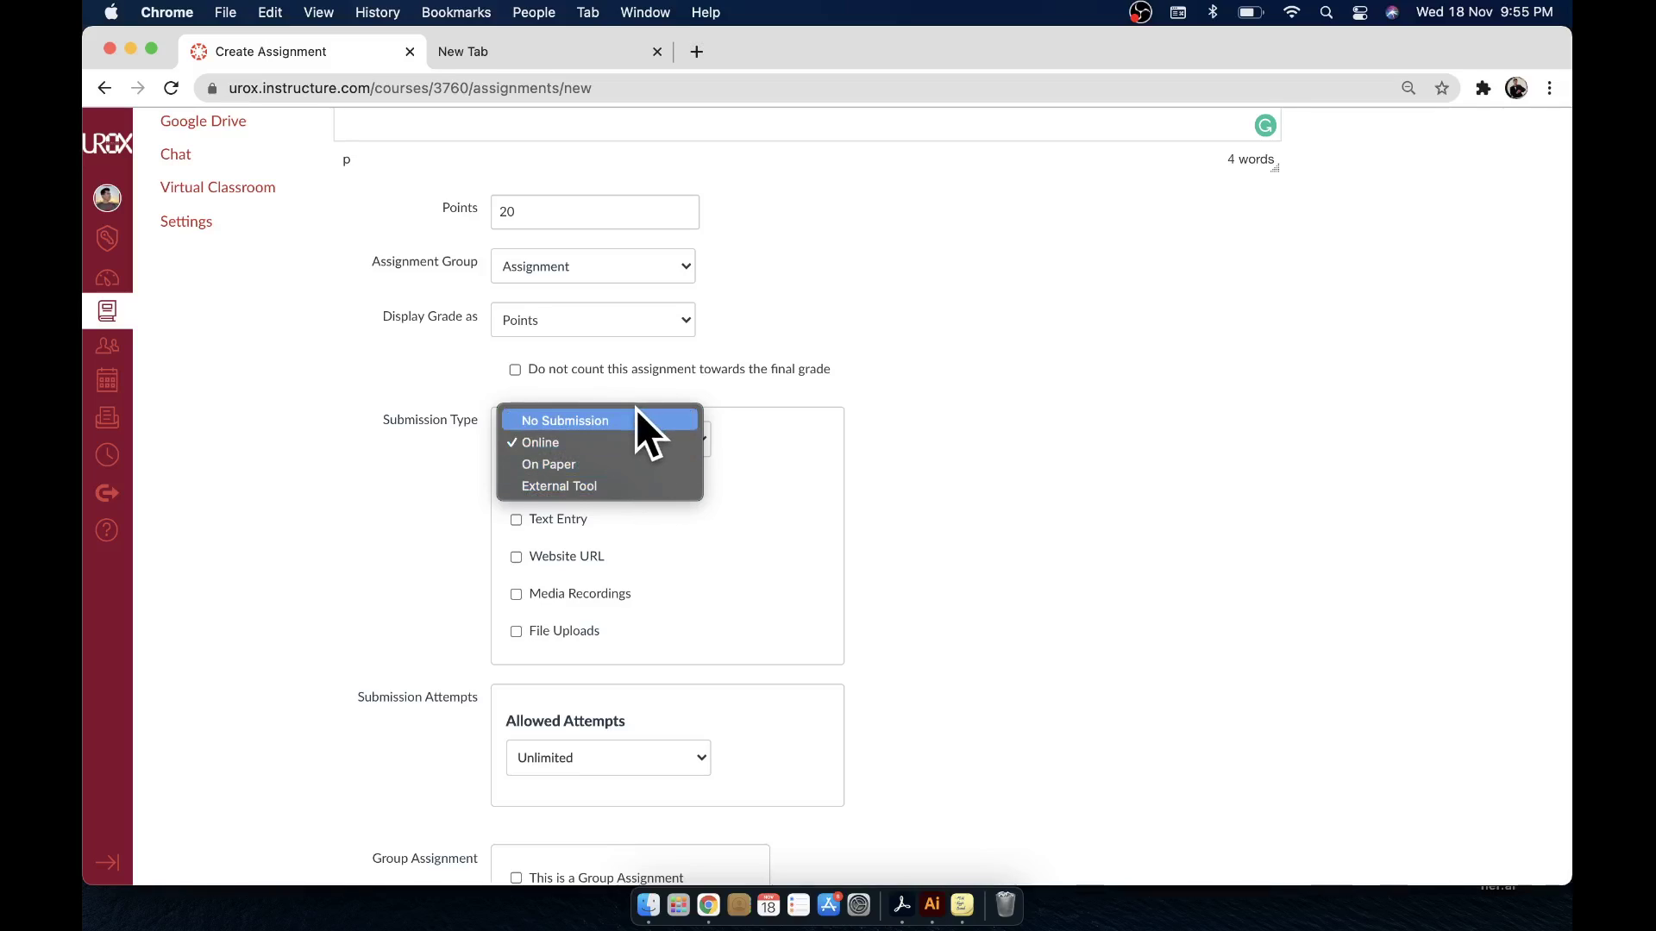
pyautogui.click(606, 487)
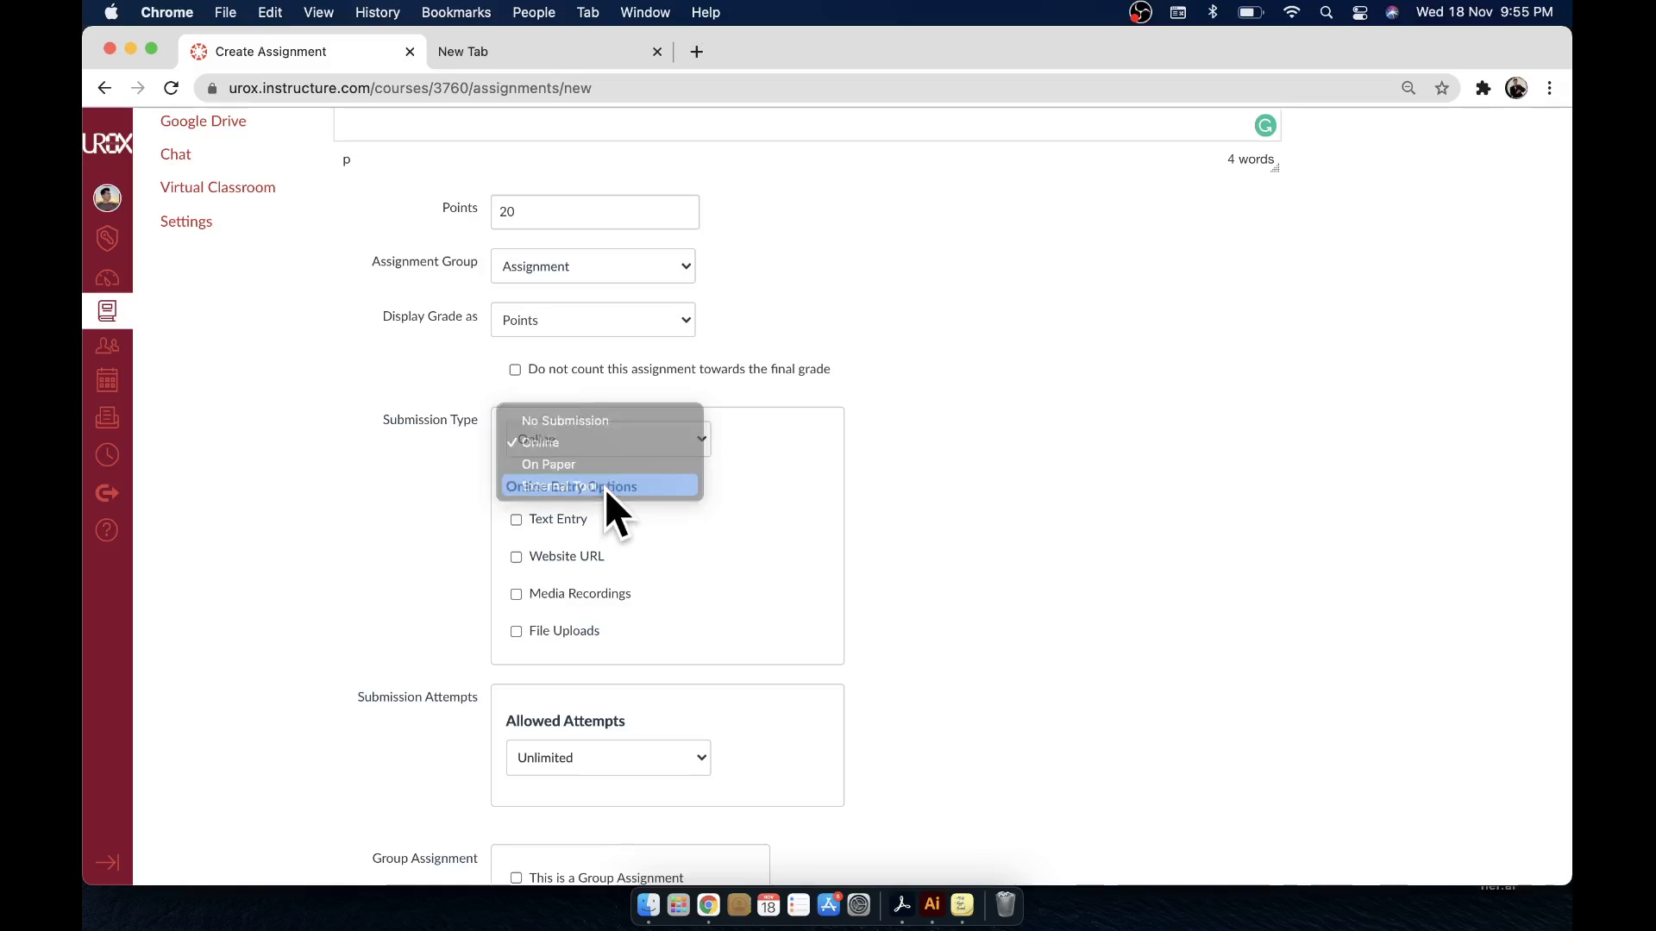
# Step: Look through the list of available external tools, including Turnitin, and close it without choosing one
pyautogui.click(802, 557)
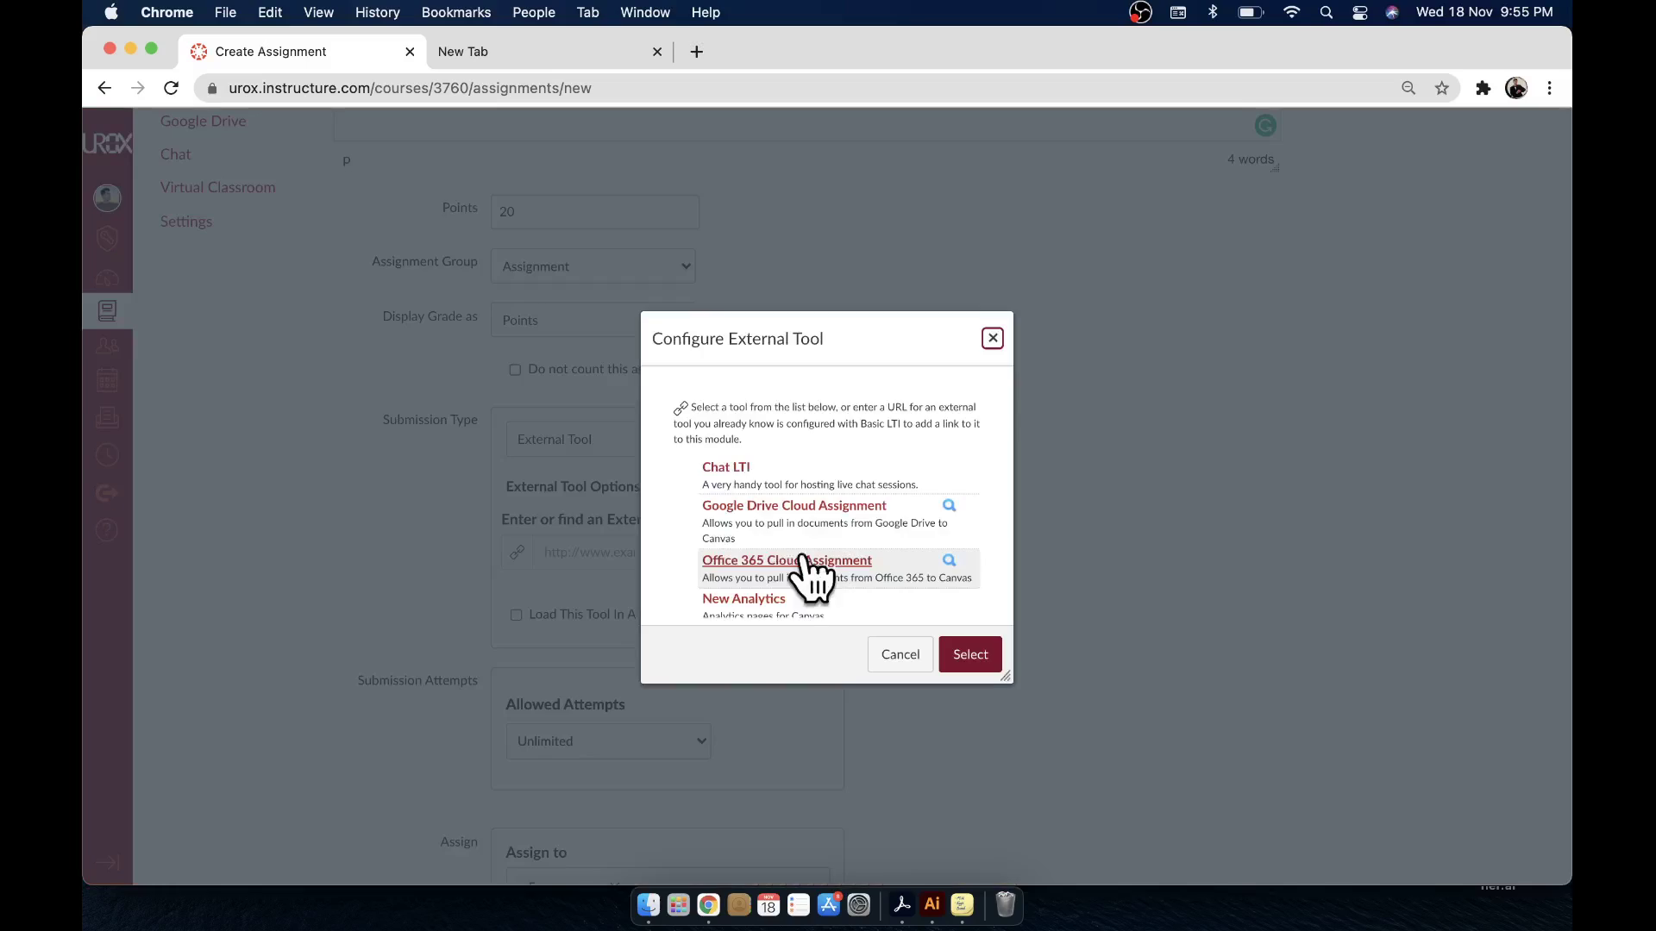
pyautogui.scroll(-3, 789, 552)
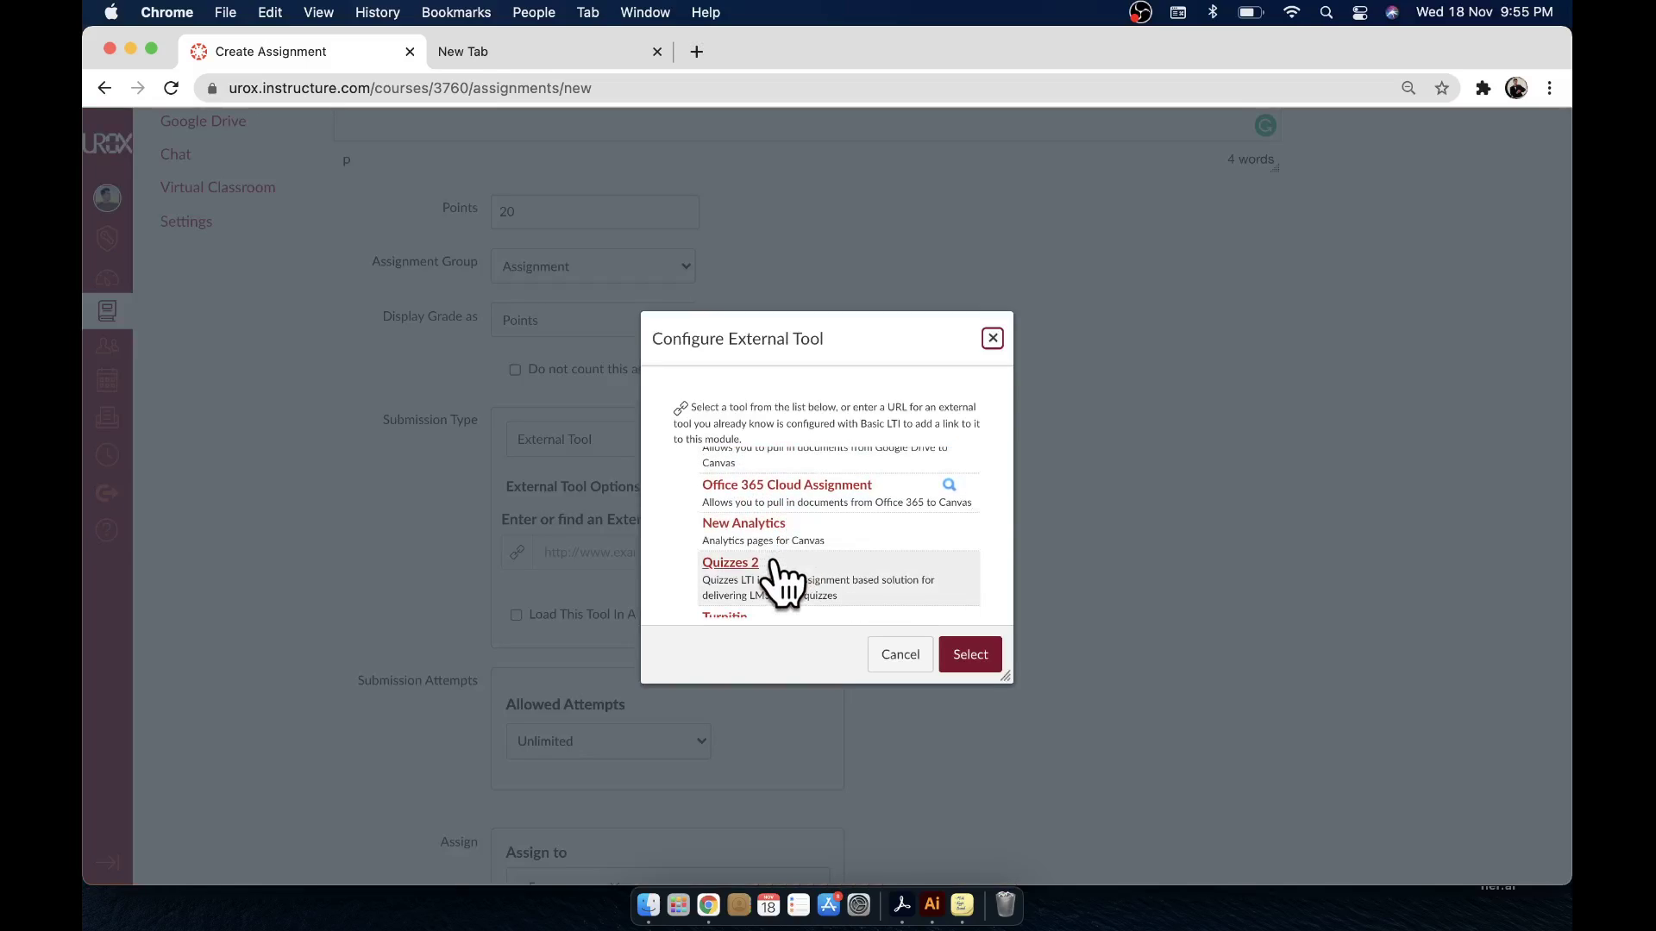
pyautogui.scroll(-2, 789, 565)
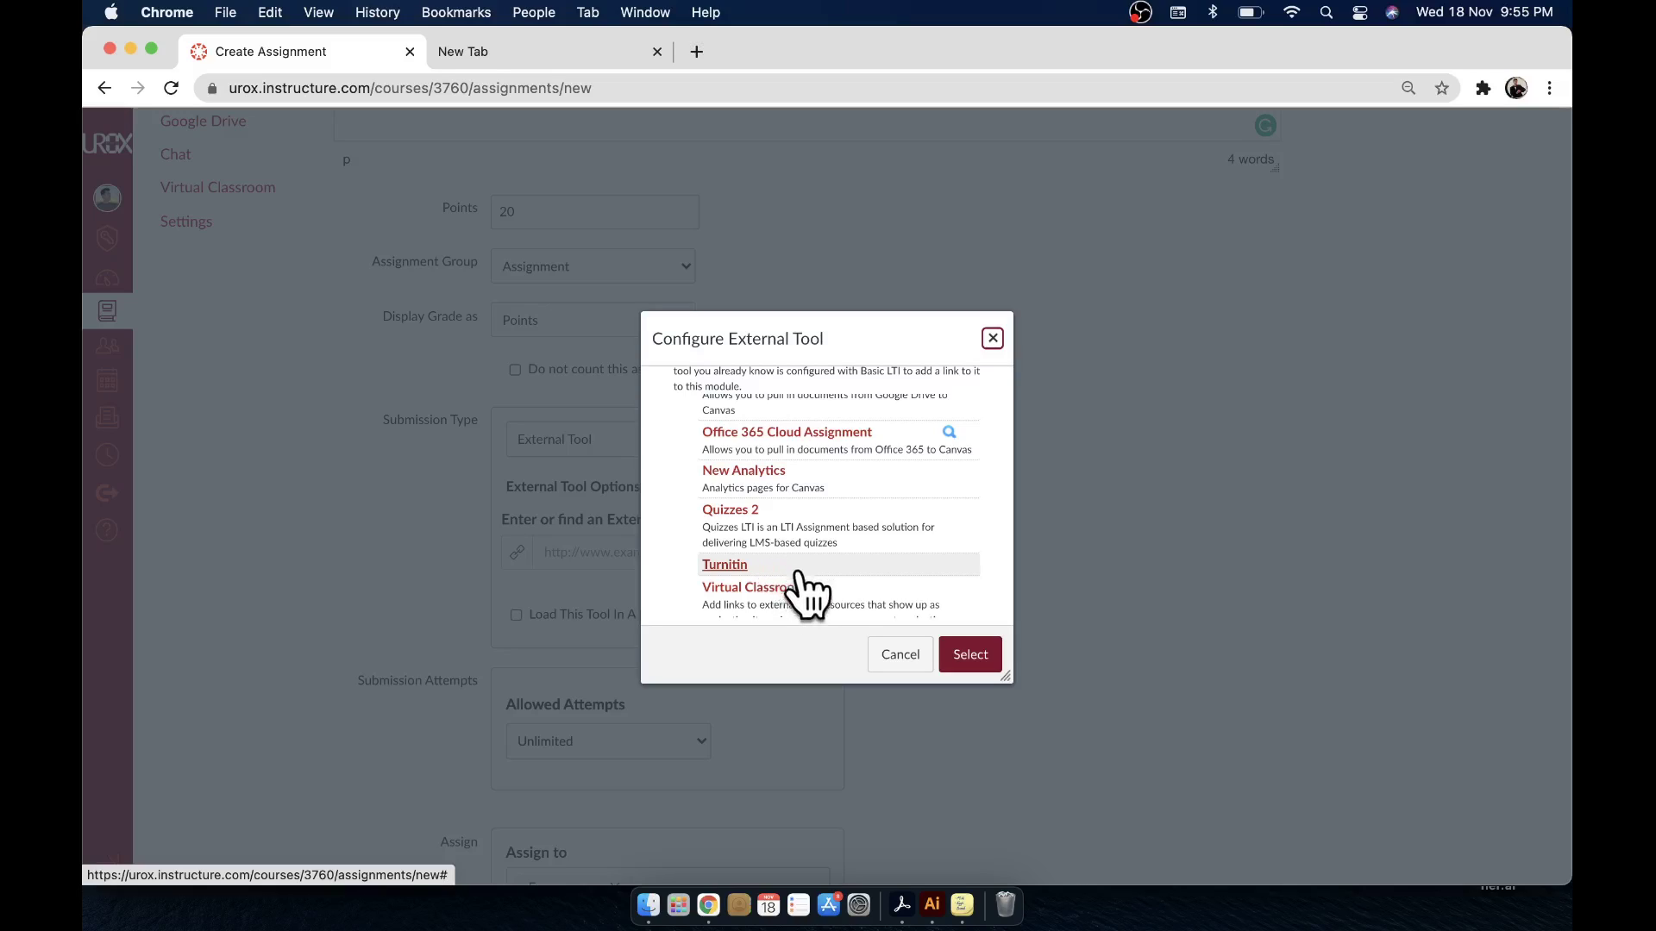
pyautogui.click(898, 654)
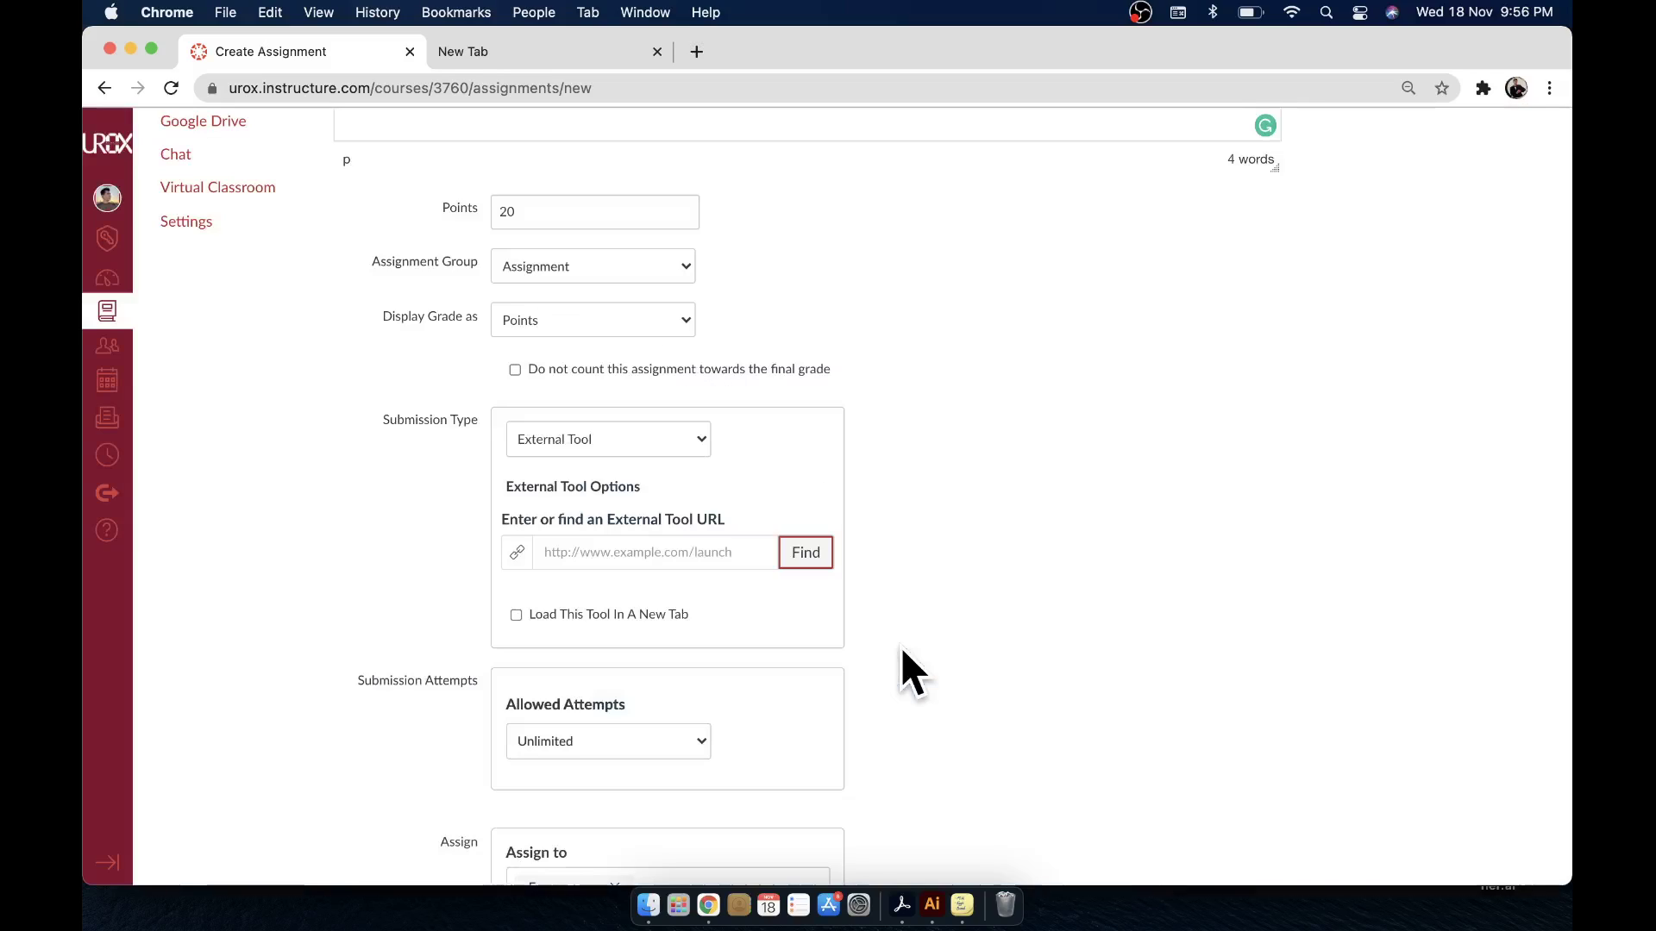
# Step: Change the assignment's submission type to Online
pyautogui.scroll(-2, 886, 561)
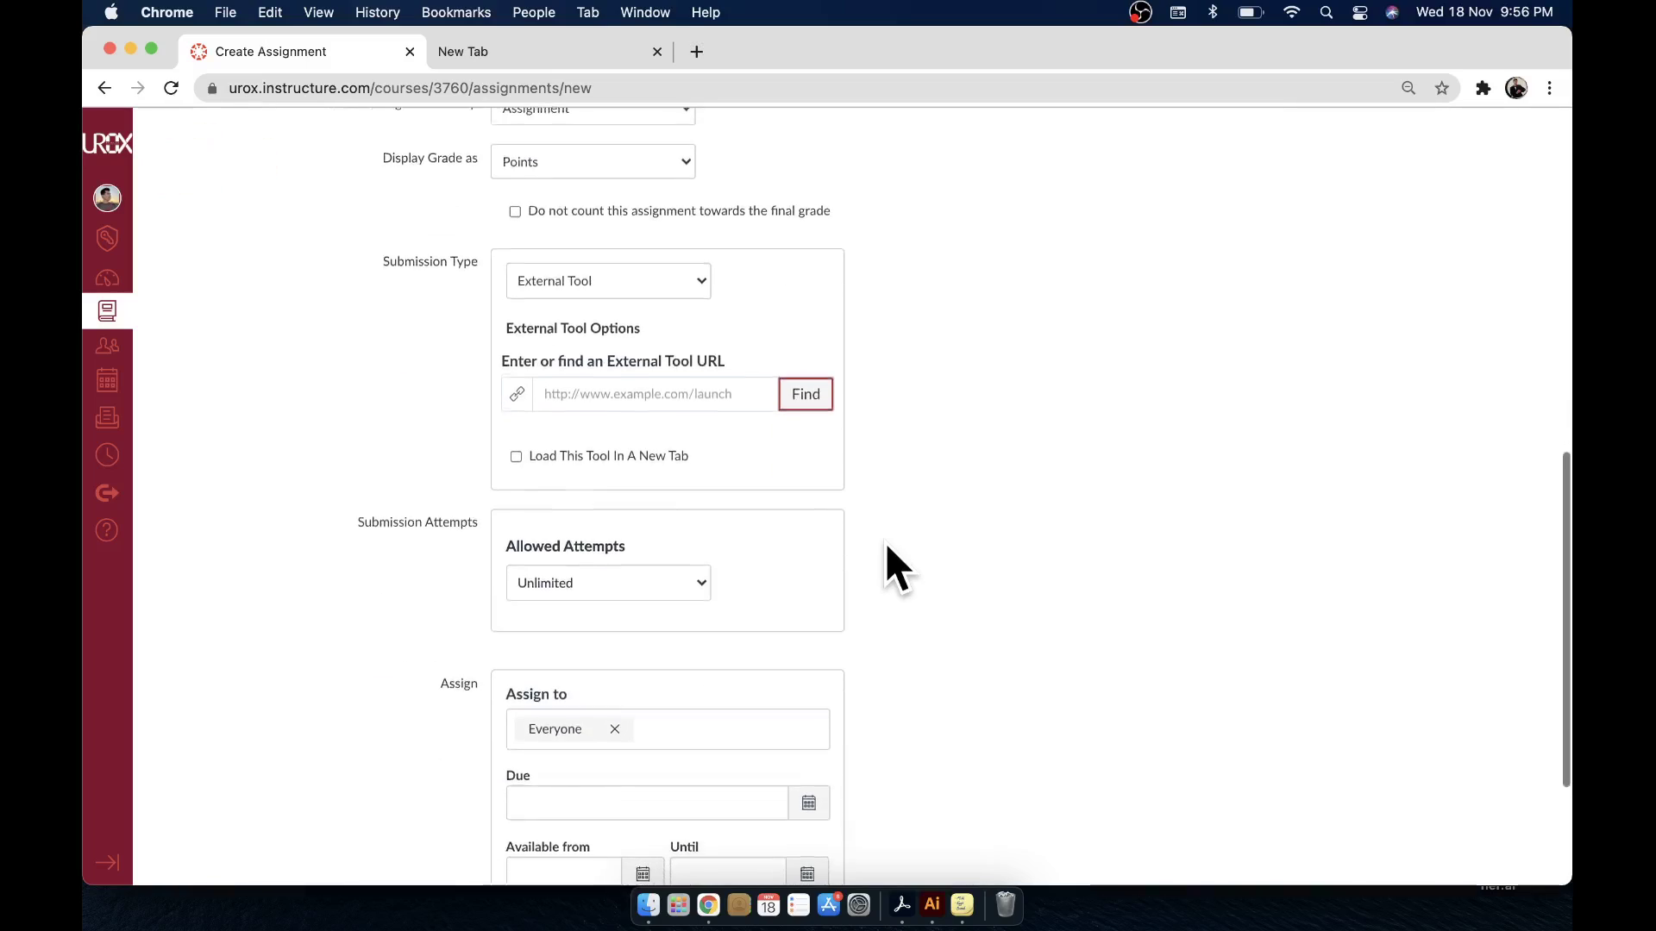
pyautogui.click(668, 276)
pyautogui.click(640, 233)
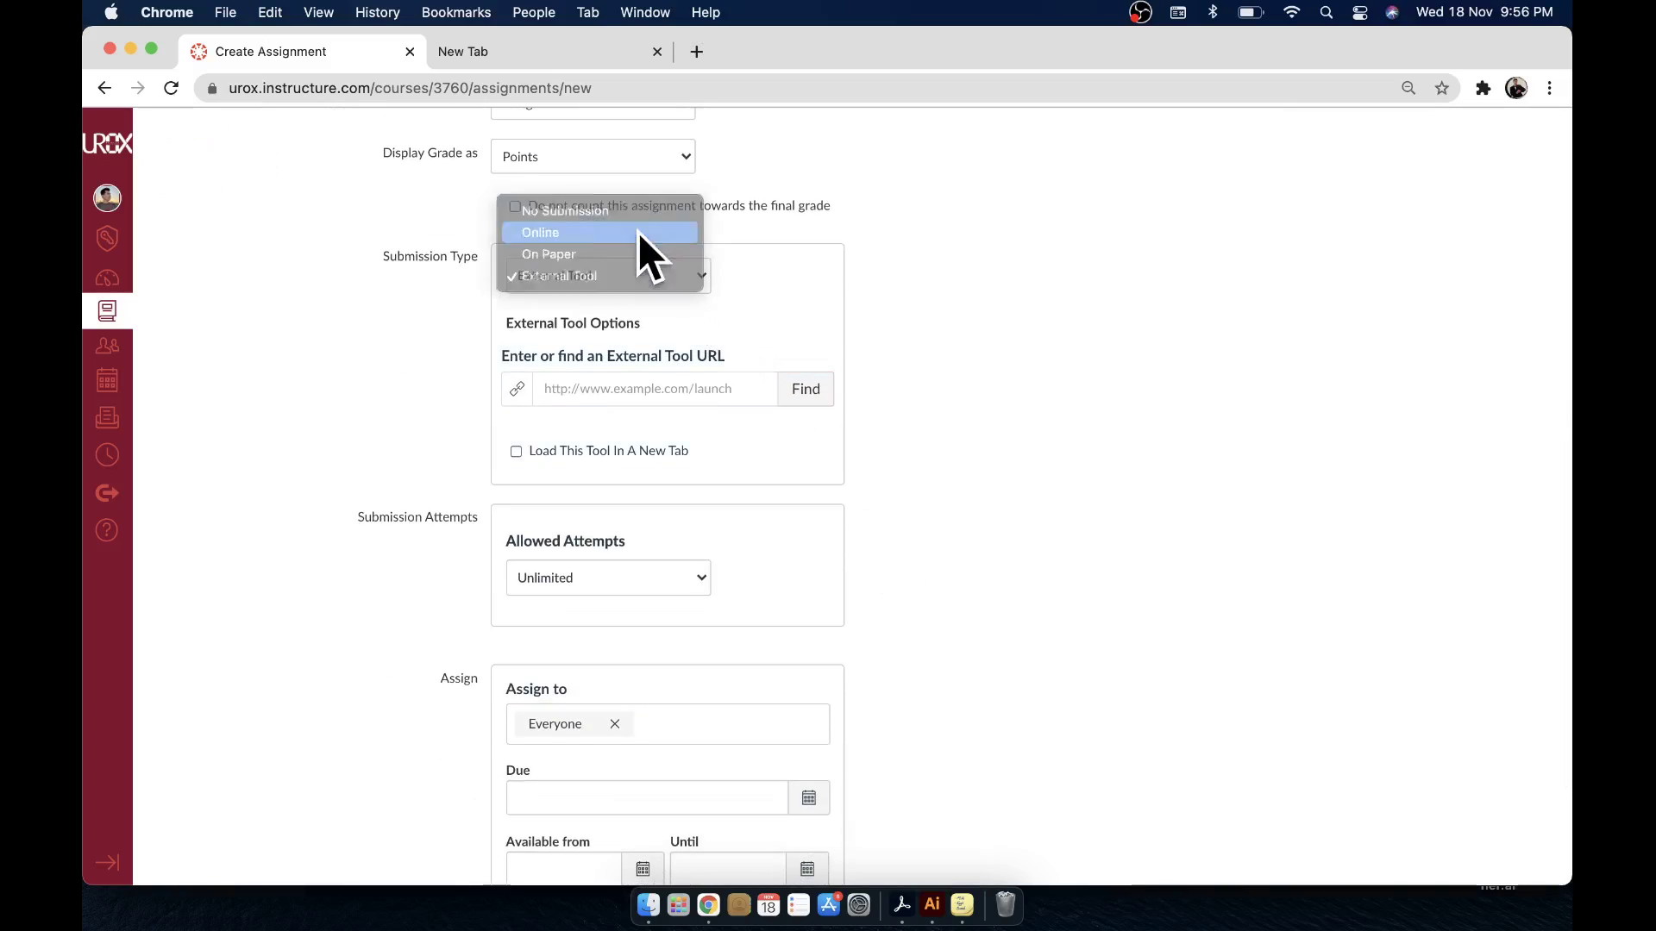
pyautogui.scroll(-2, 863, 388)
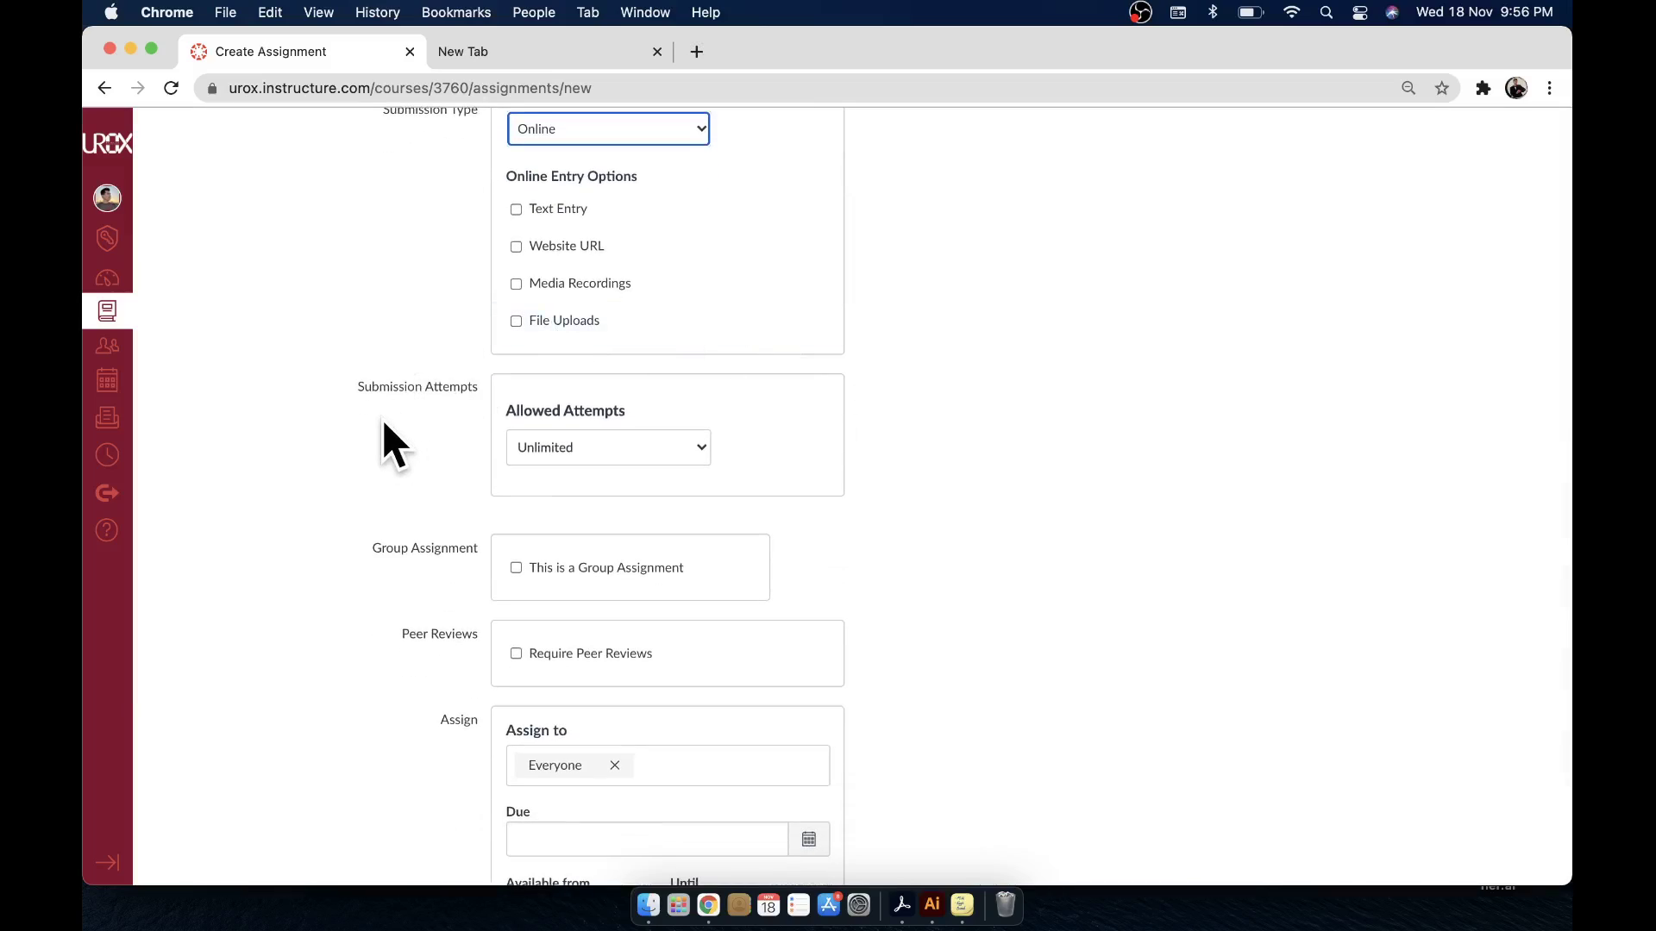
# Step: Limit the assignment's allowed submission attempts to 2
pyautogui.scroll(-1, 522, 414)
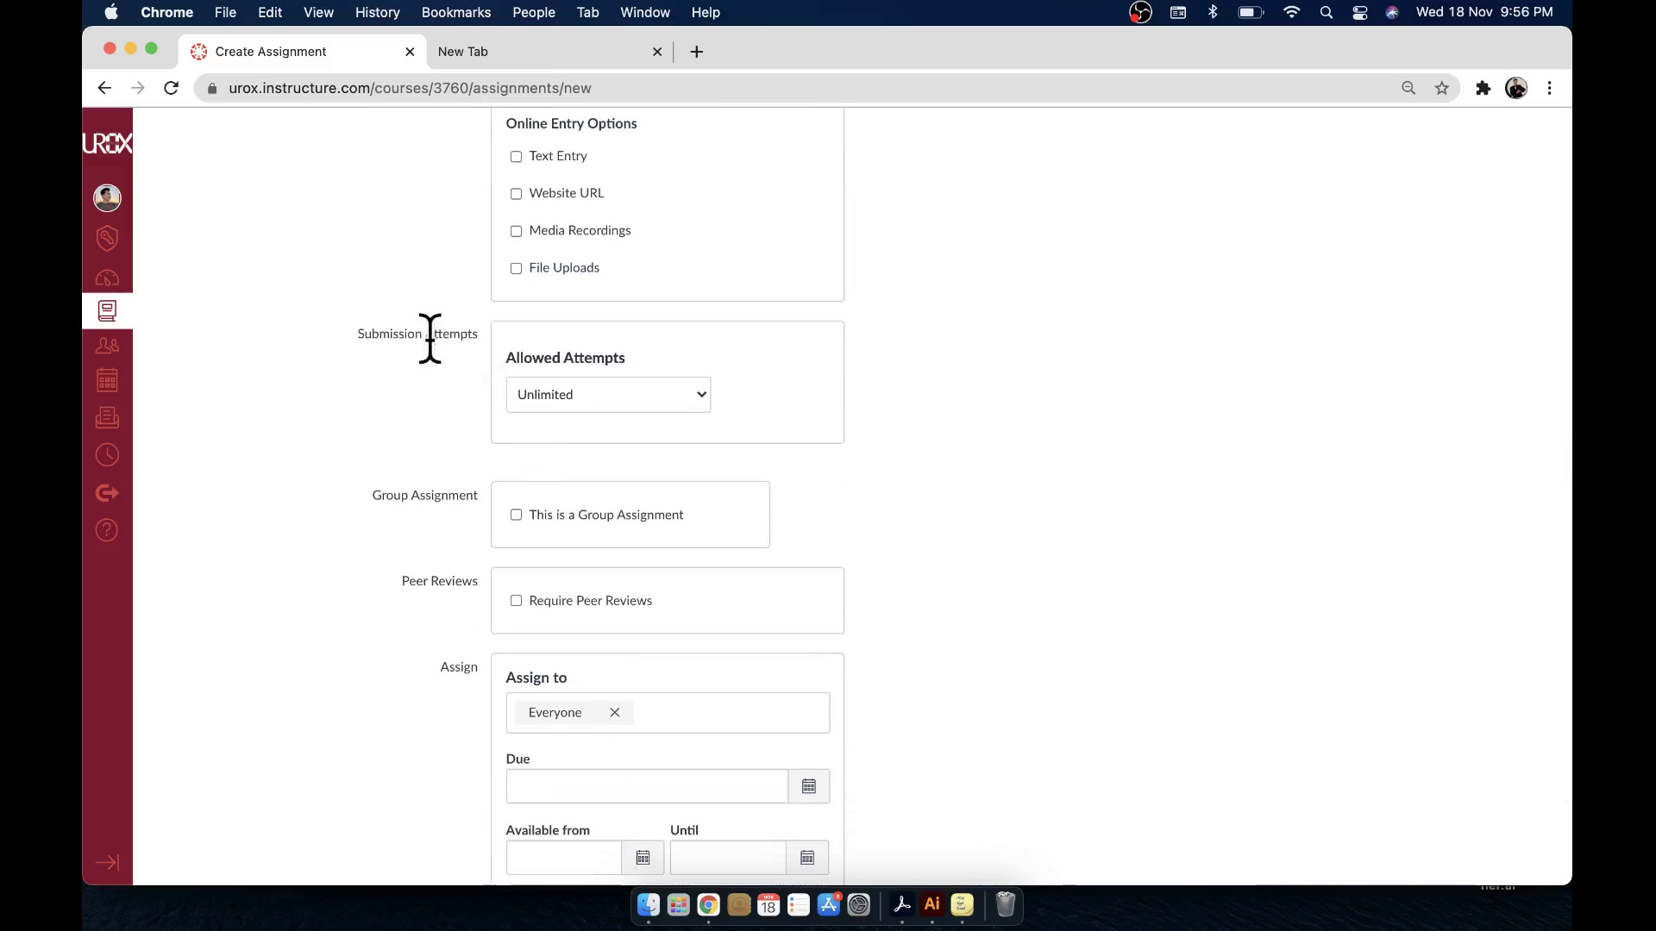
pyautogui.click(573, 394)
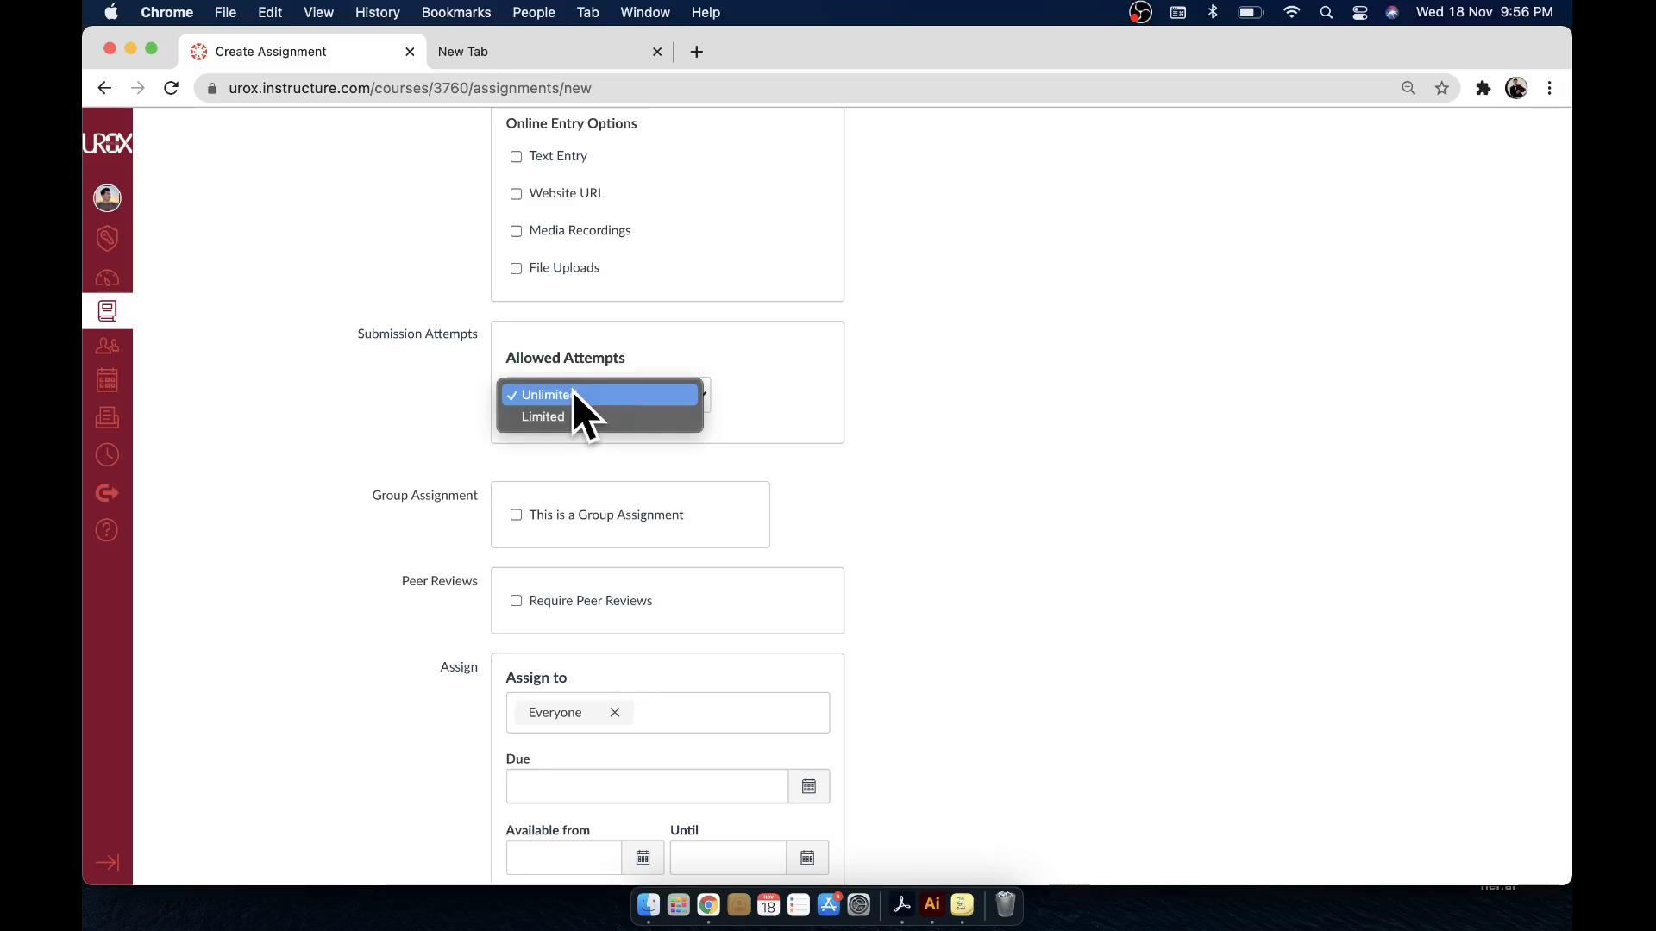
pyautogui.click(577, 416)
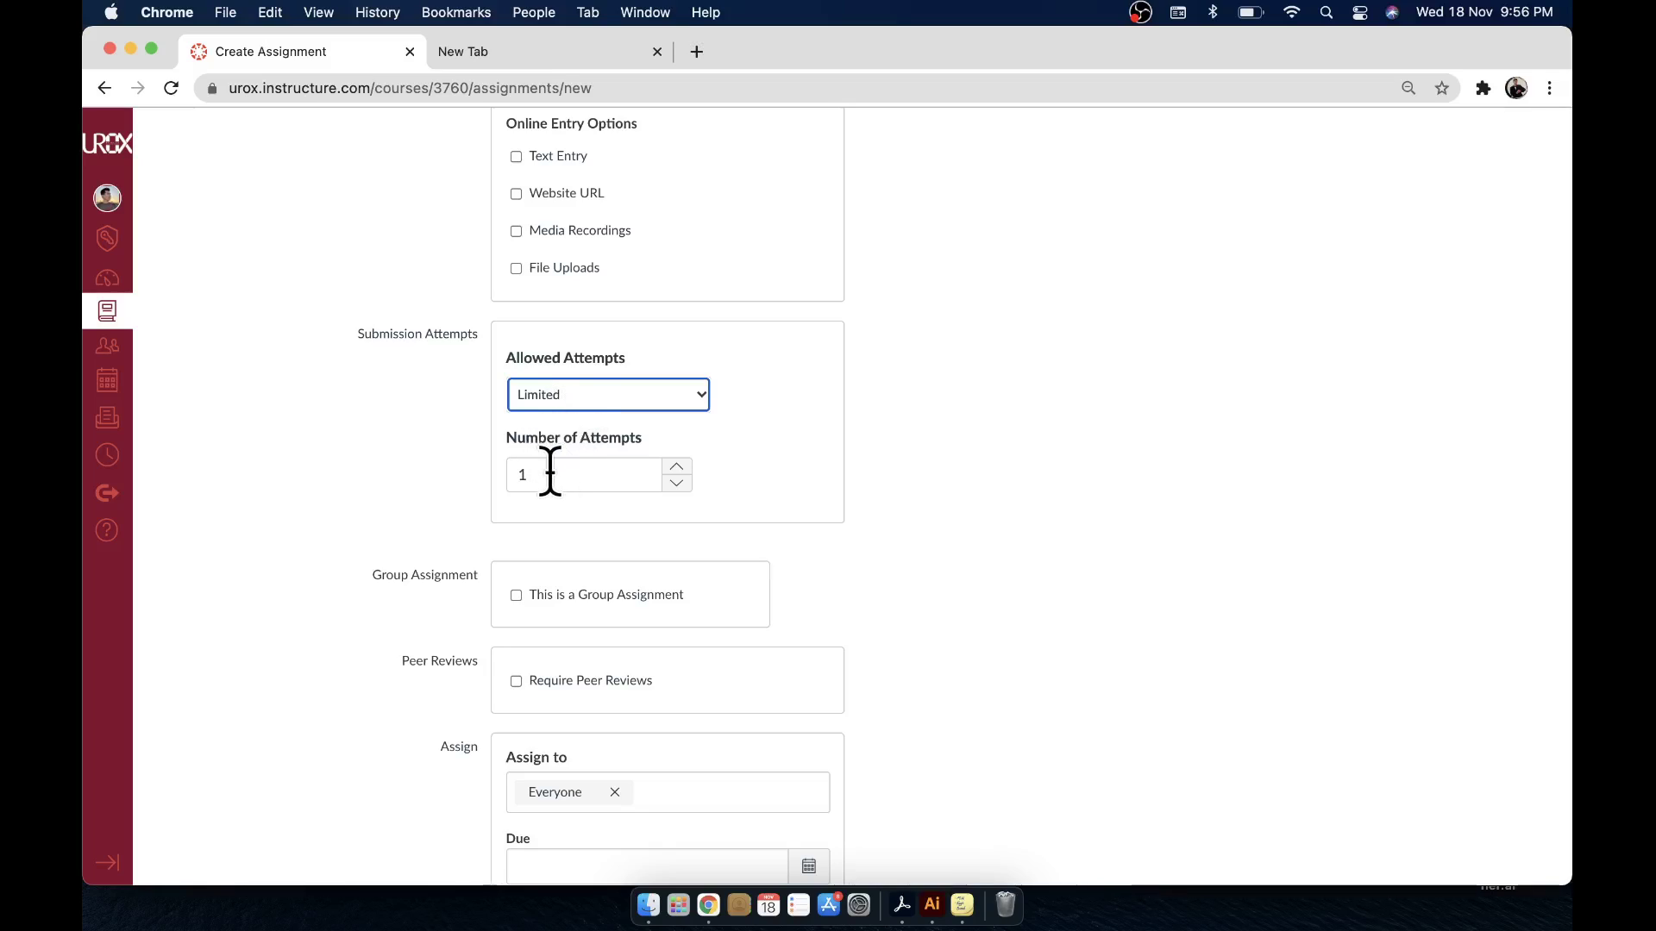
pyautogui.scroll(-2, 562, 517)
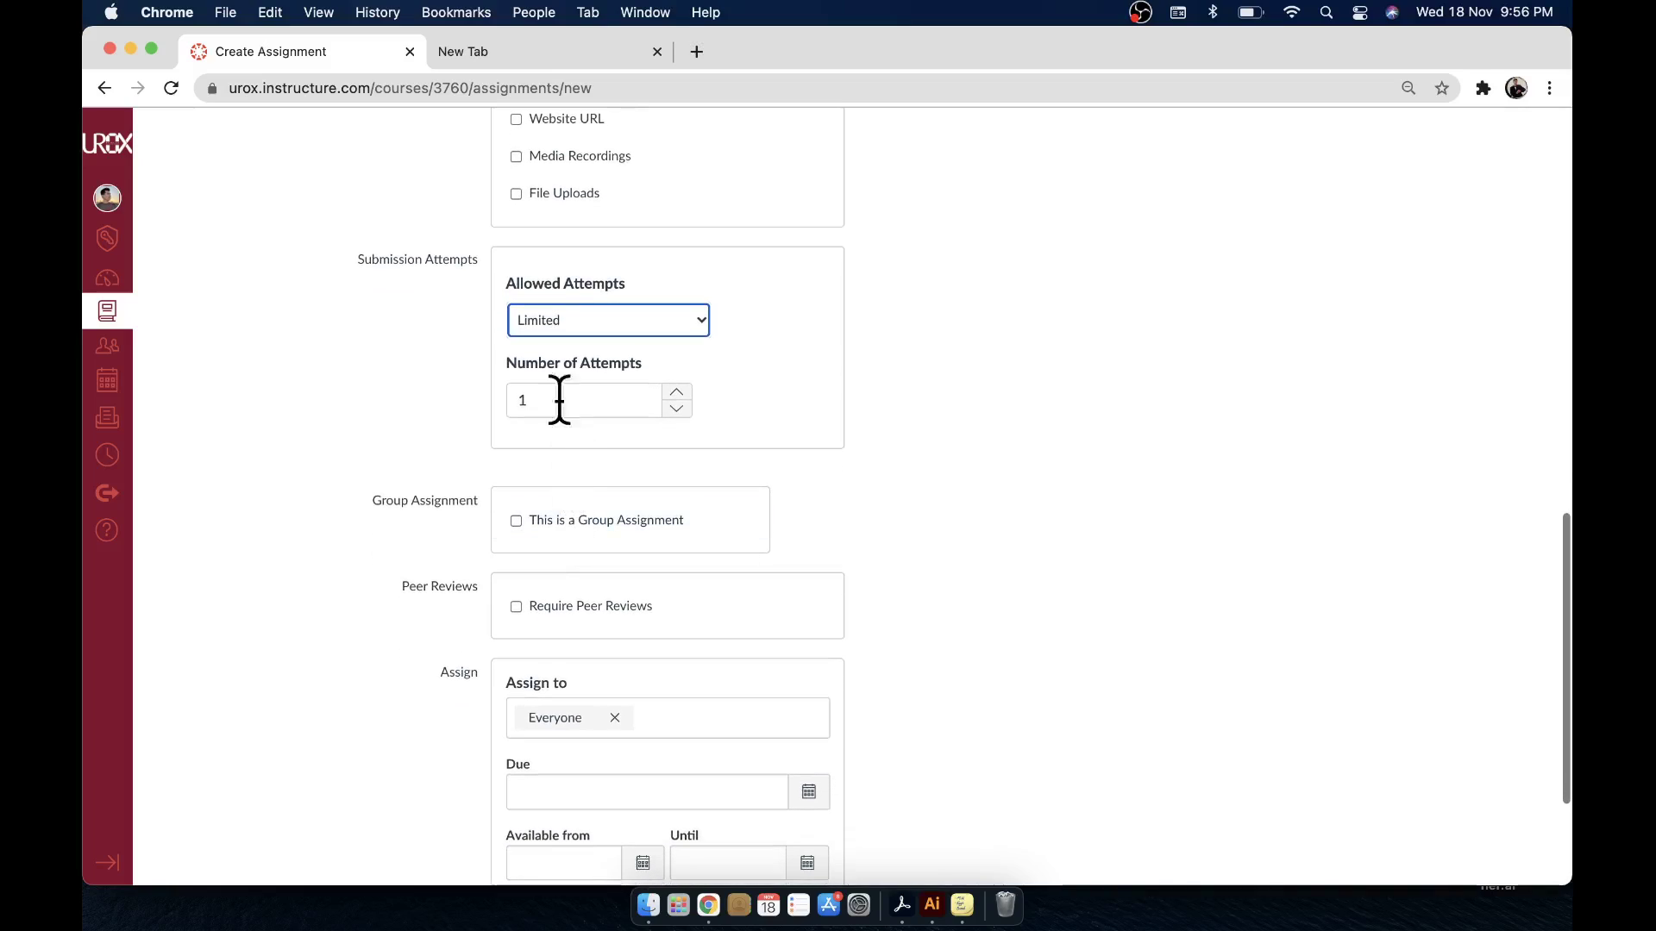
pyautogui.click(676, 394)
pyautogui.scroll(-3, 489, 457)
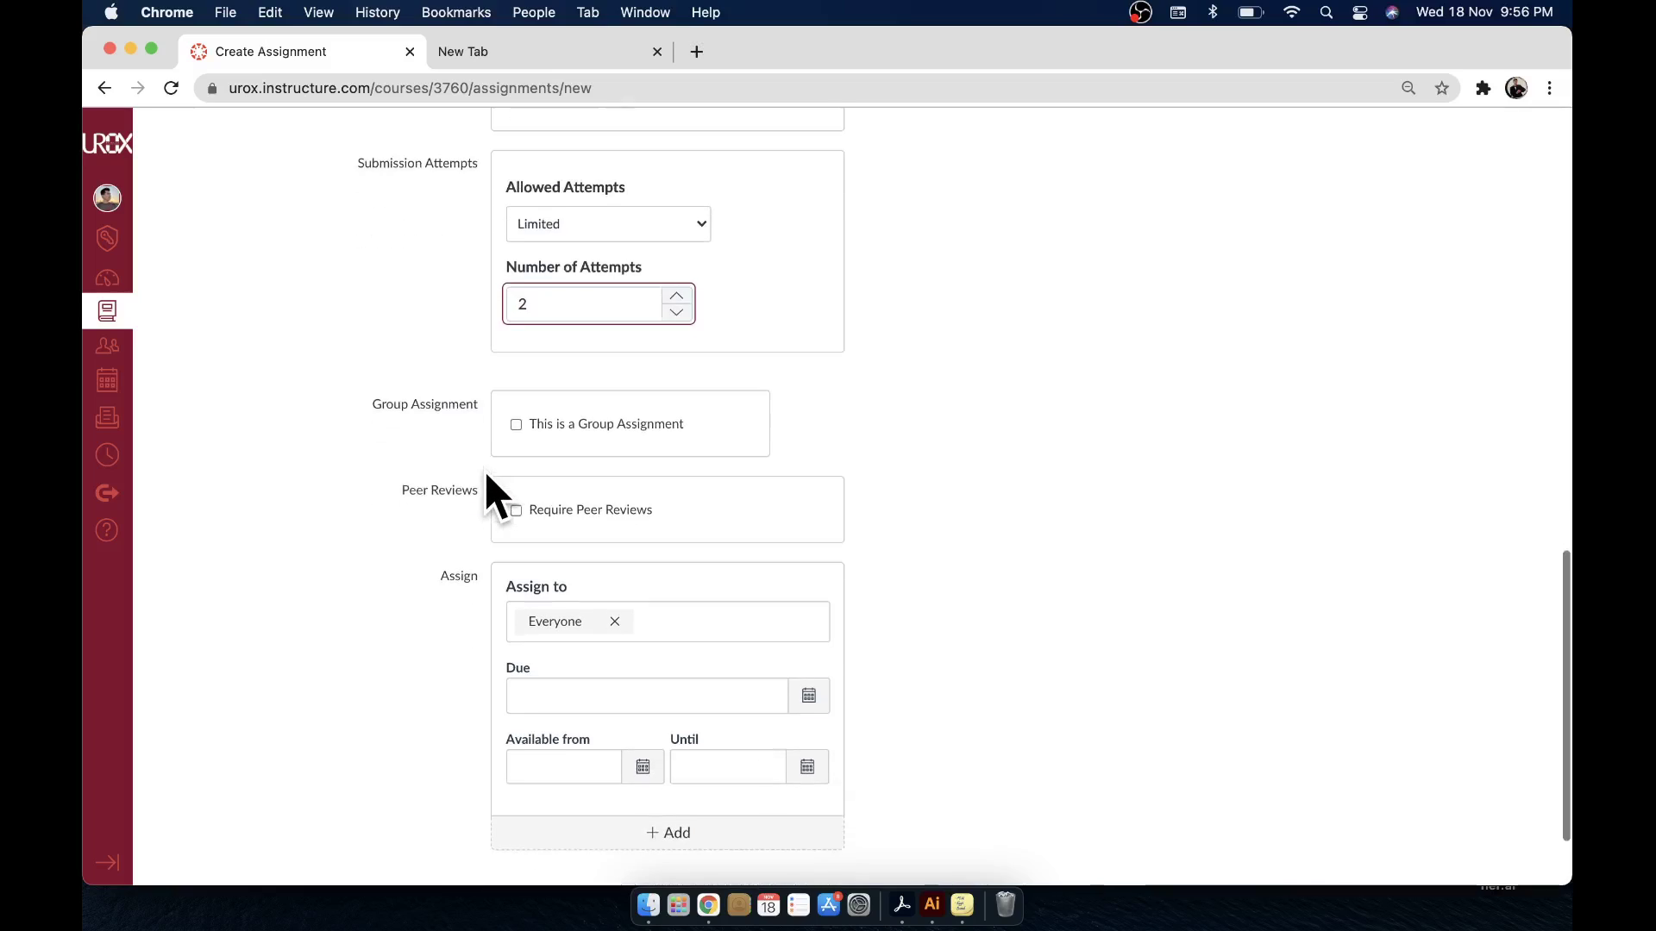
# Step: Try out the group assignment and peer review options, discarding the group set form and leaving both options off
pyautogui.click(515, 422)
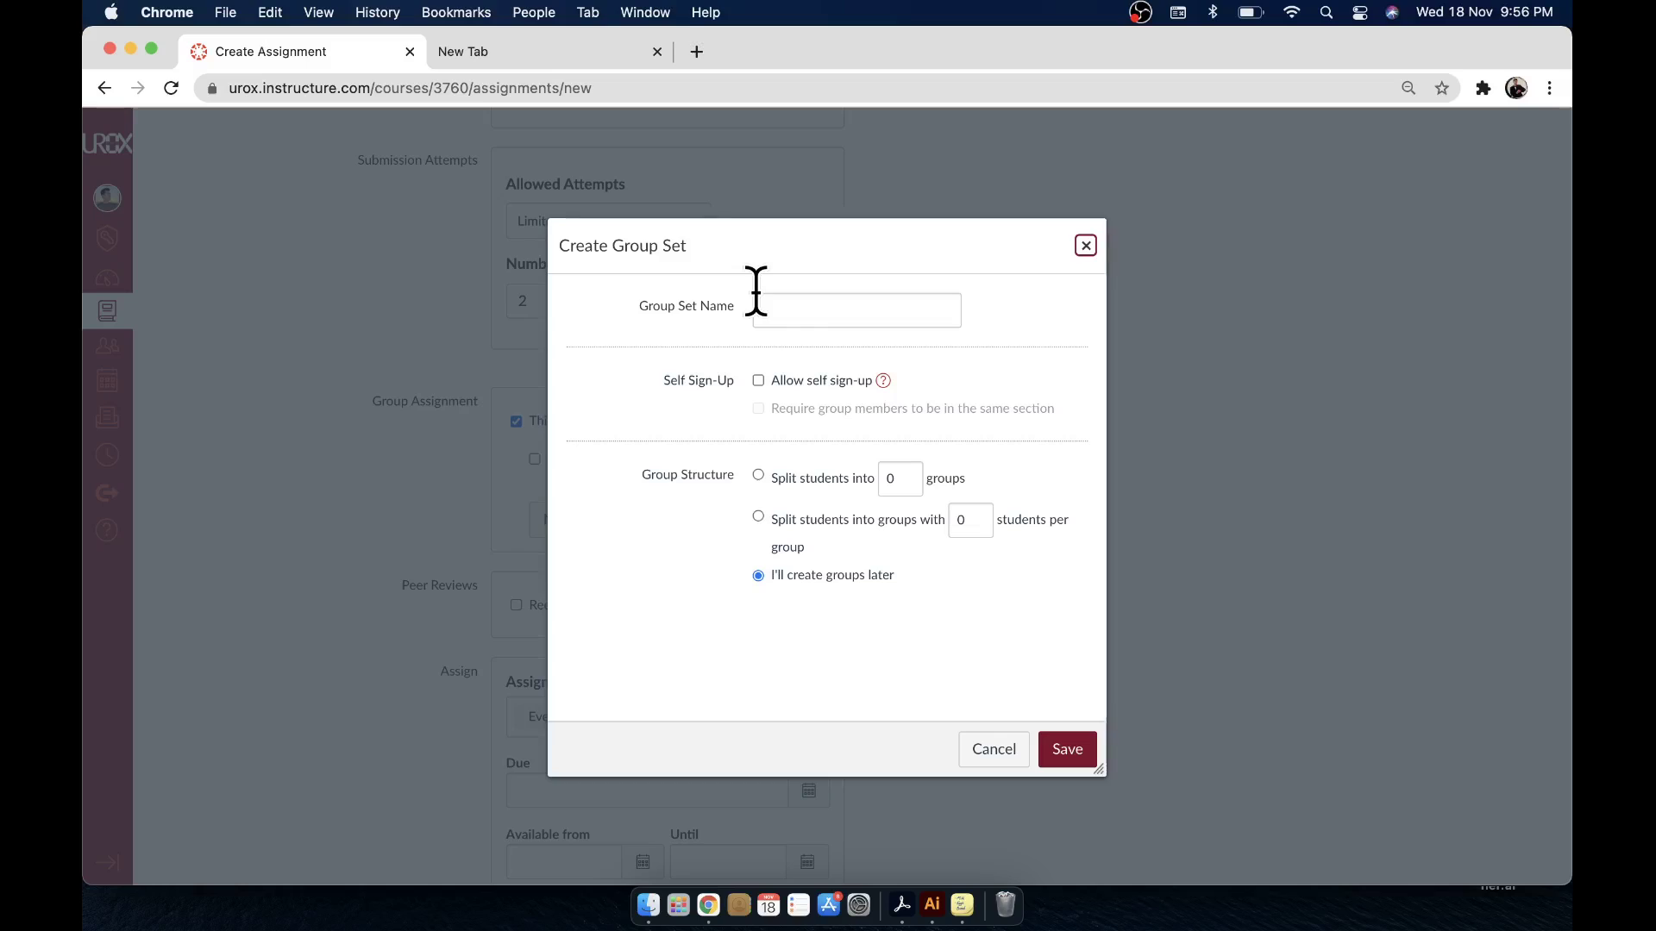
pyautogui.click(1085, 246)
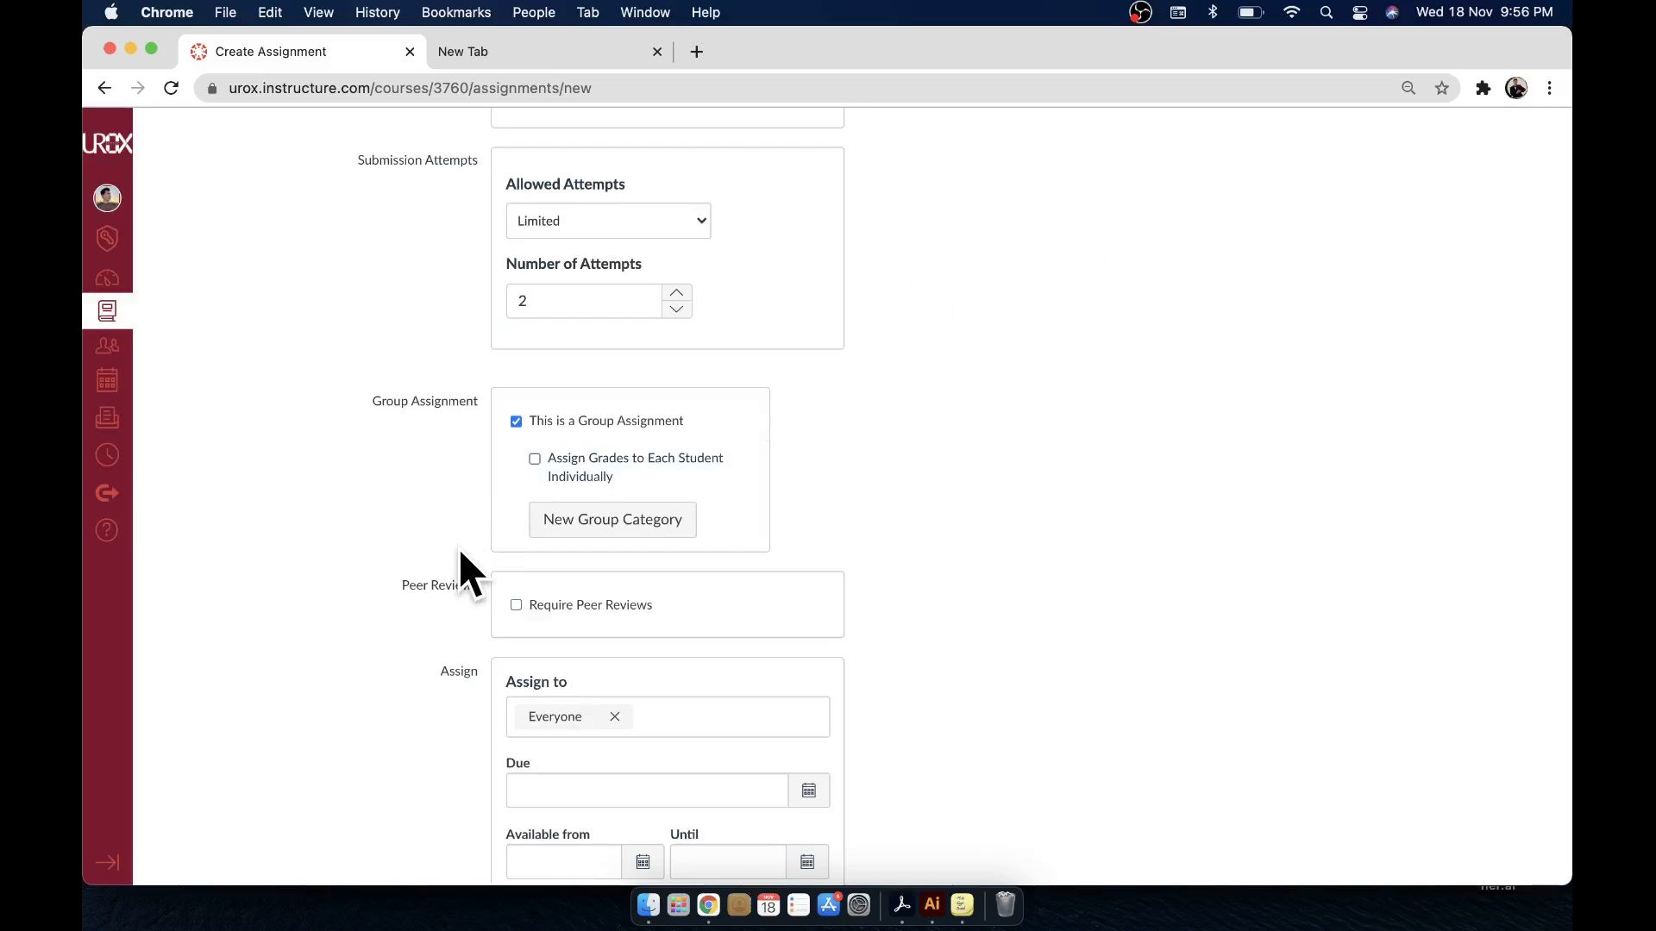
pyautogui.scroll(-2, 458, 548)
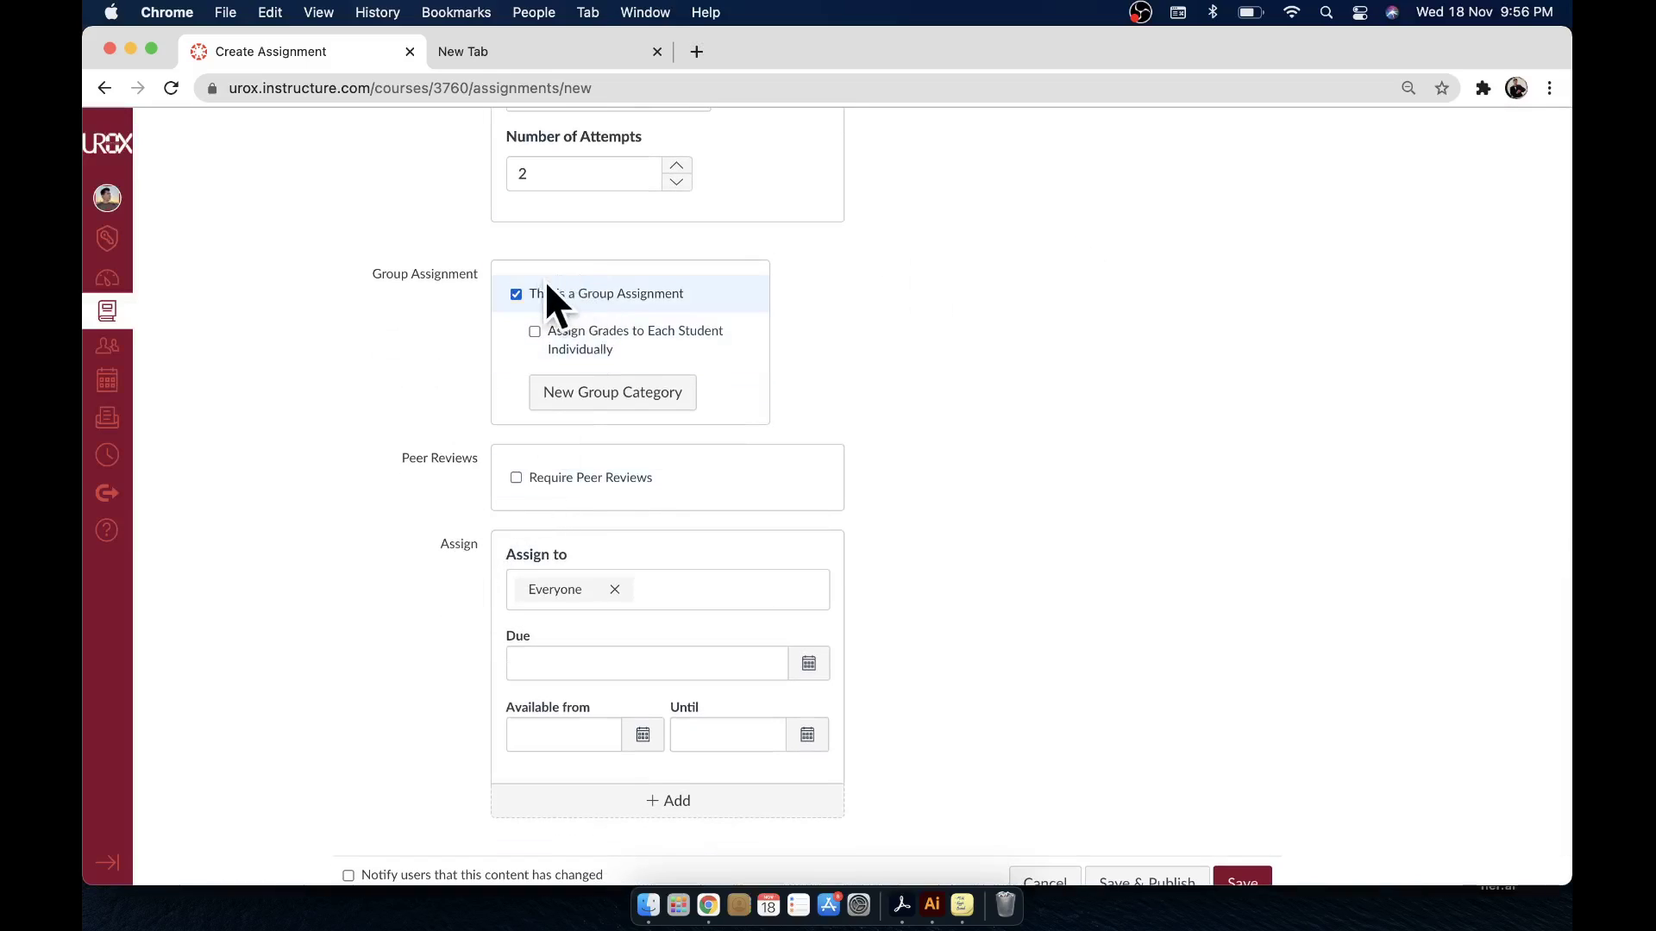
pyautogui.click(517, 295)
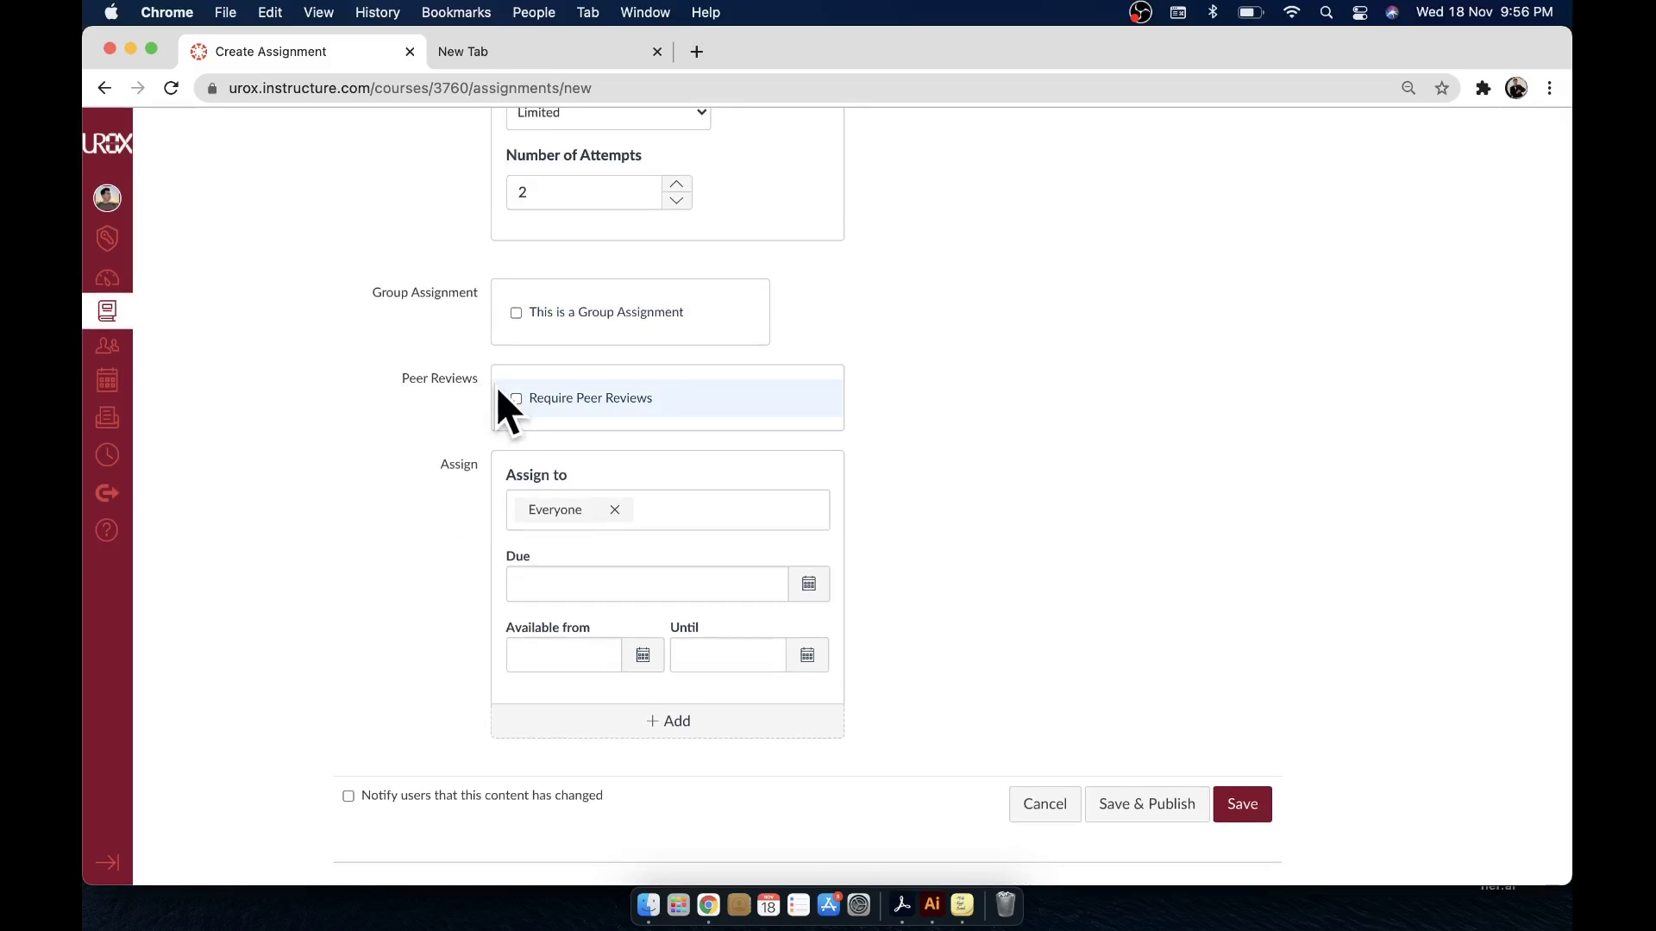
pyautogui.click(516, 400)
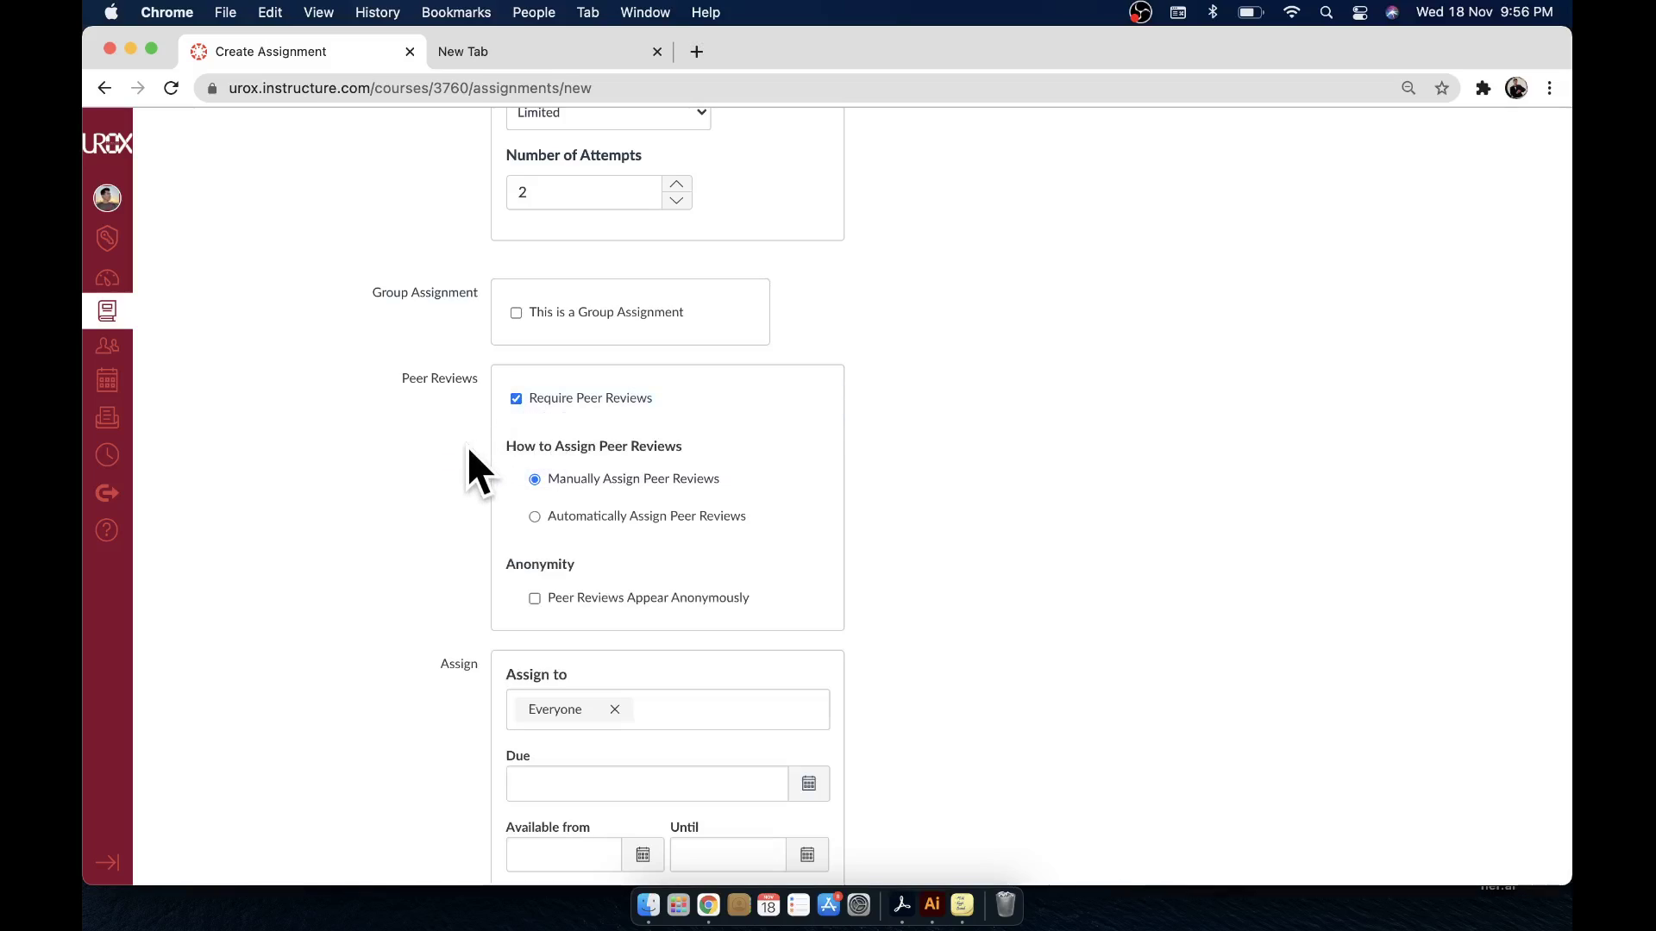
pyautogui.click(516, 400)
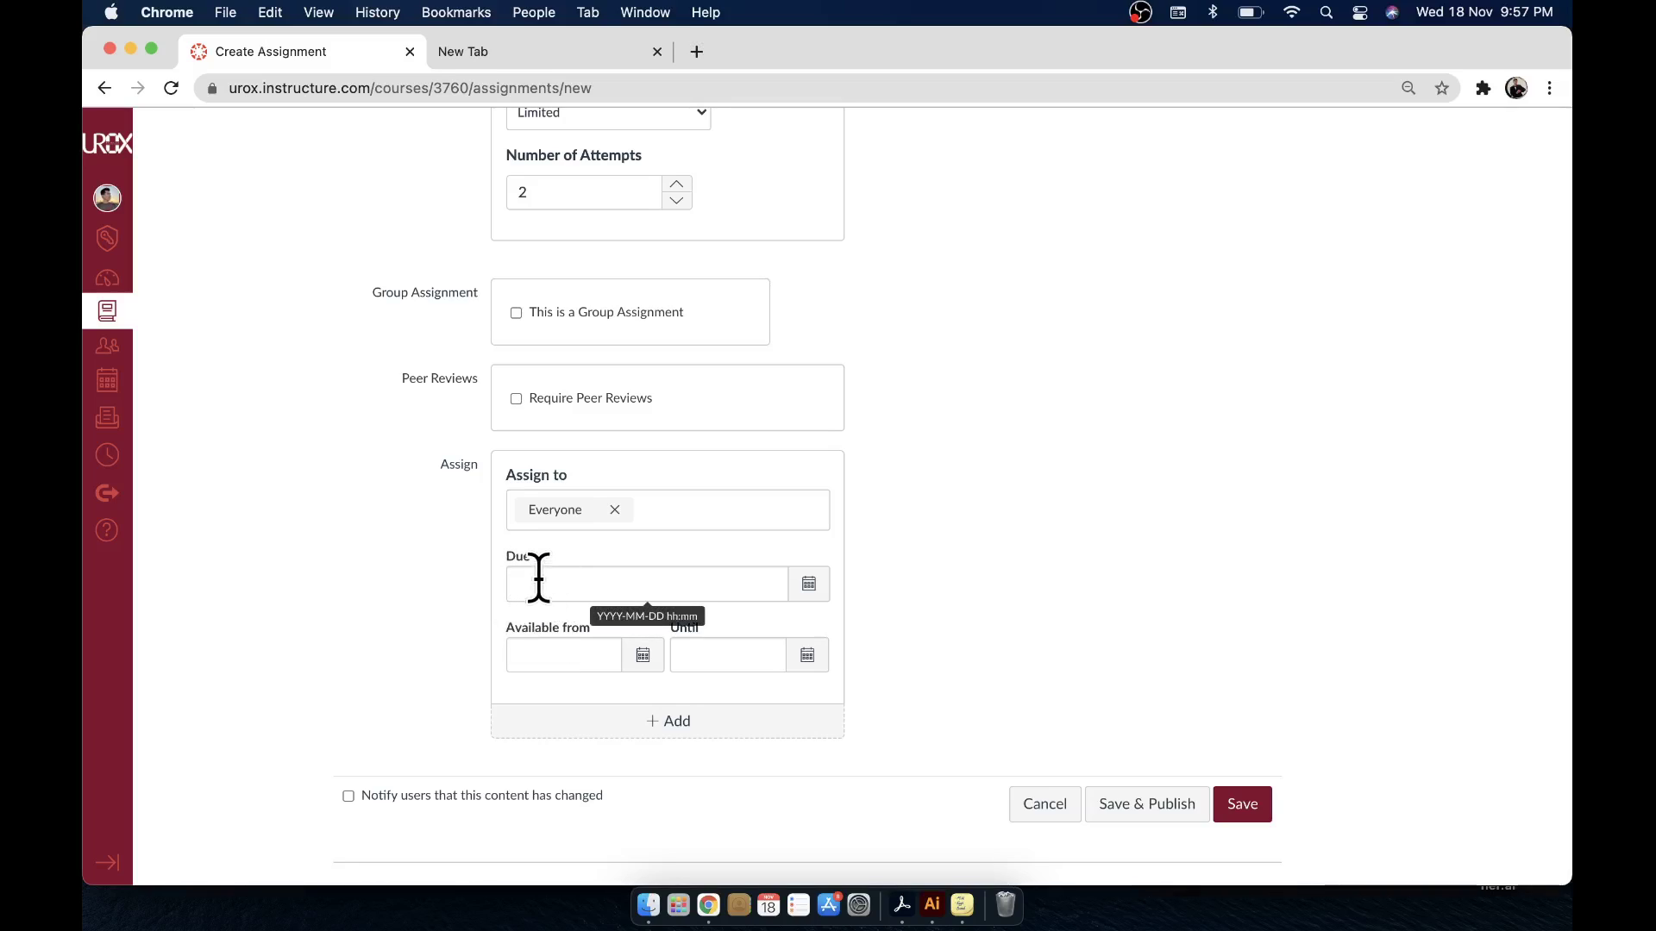
# Step: Set the assignment's due date for everyone to November 30, 2020
pyautogui.click(530, 656)
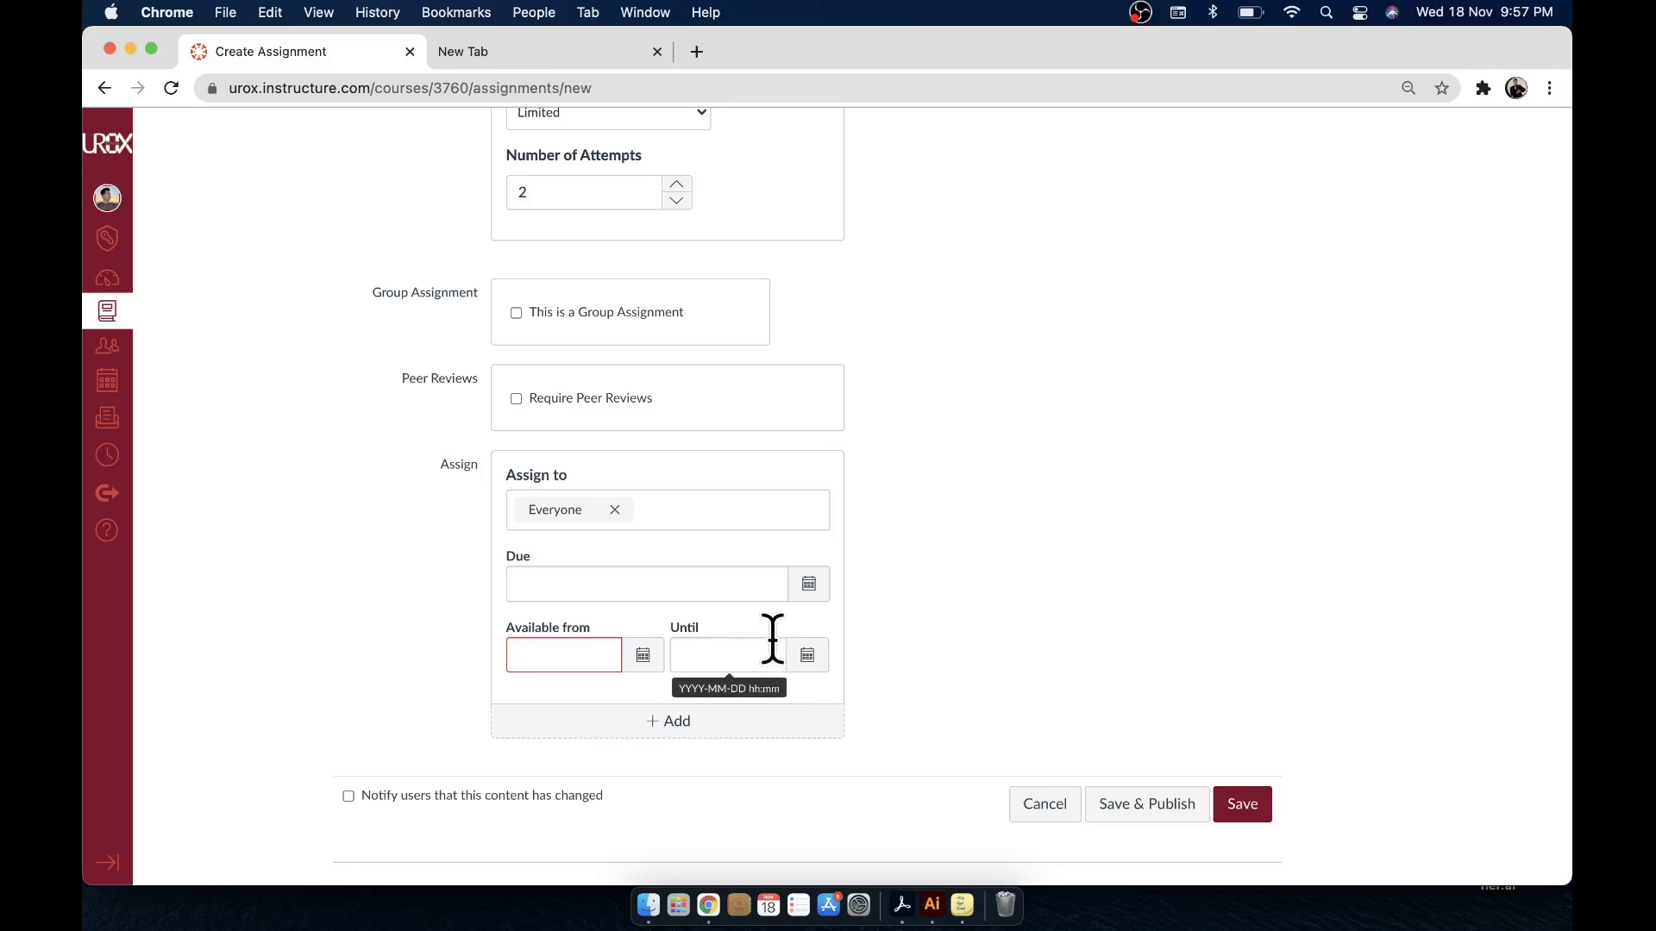
pyautogui.scroll(1, 940, 473)
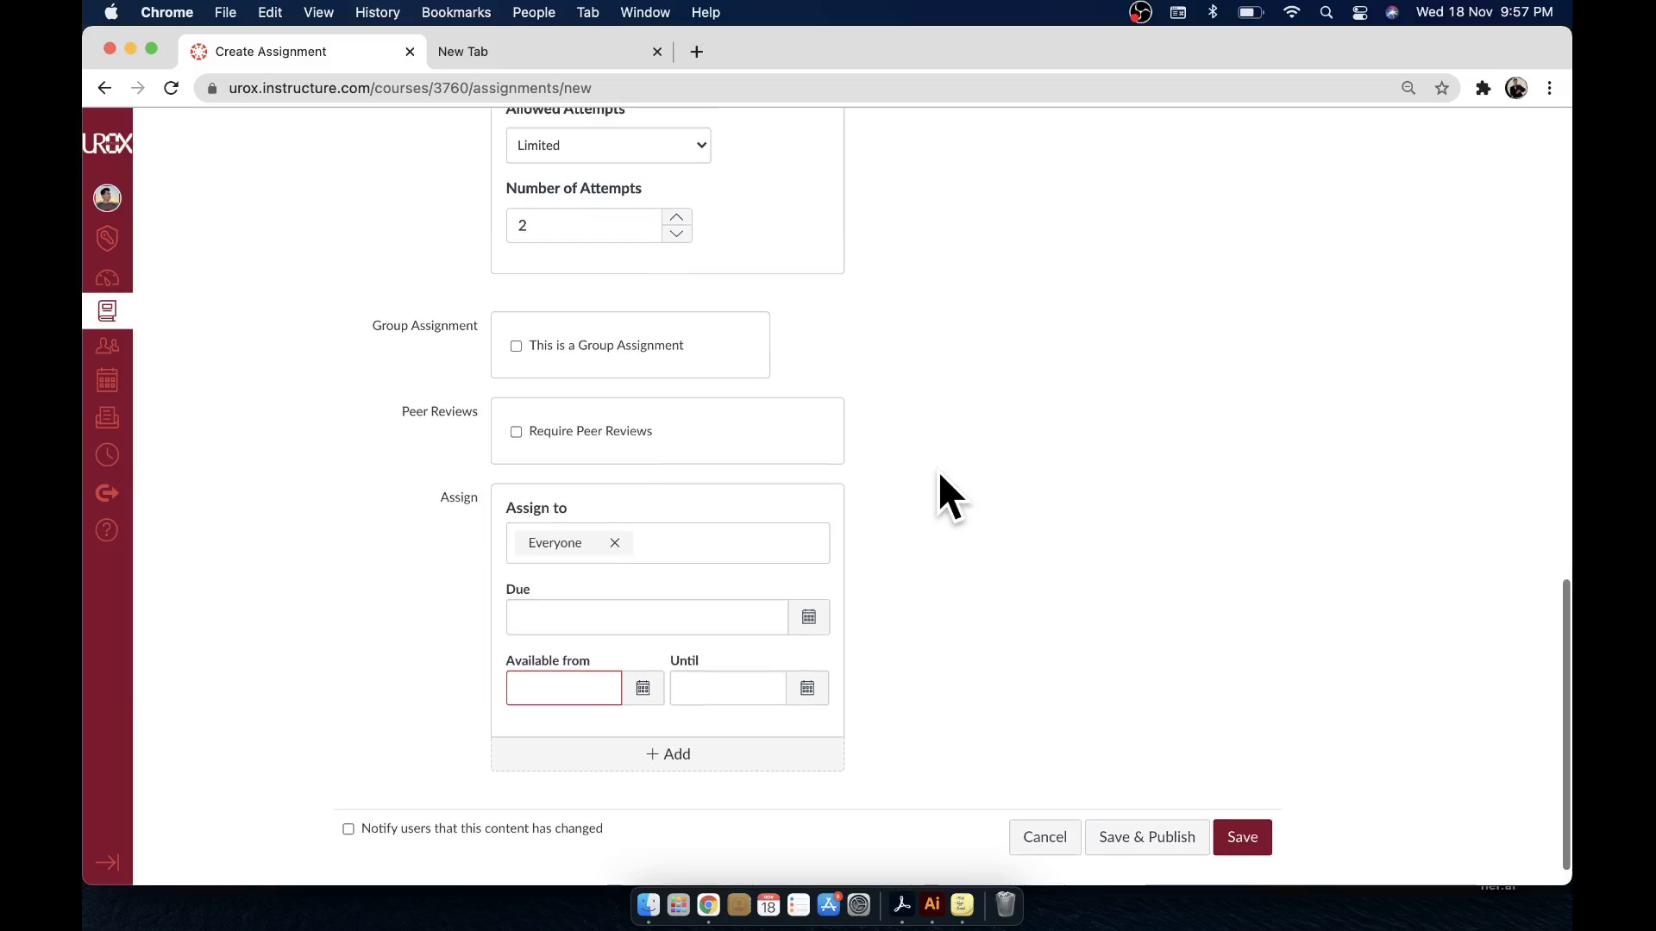
pyautogui.click(809, 617)
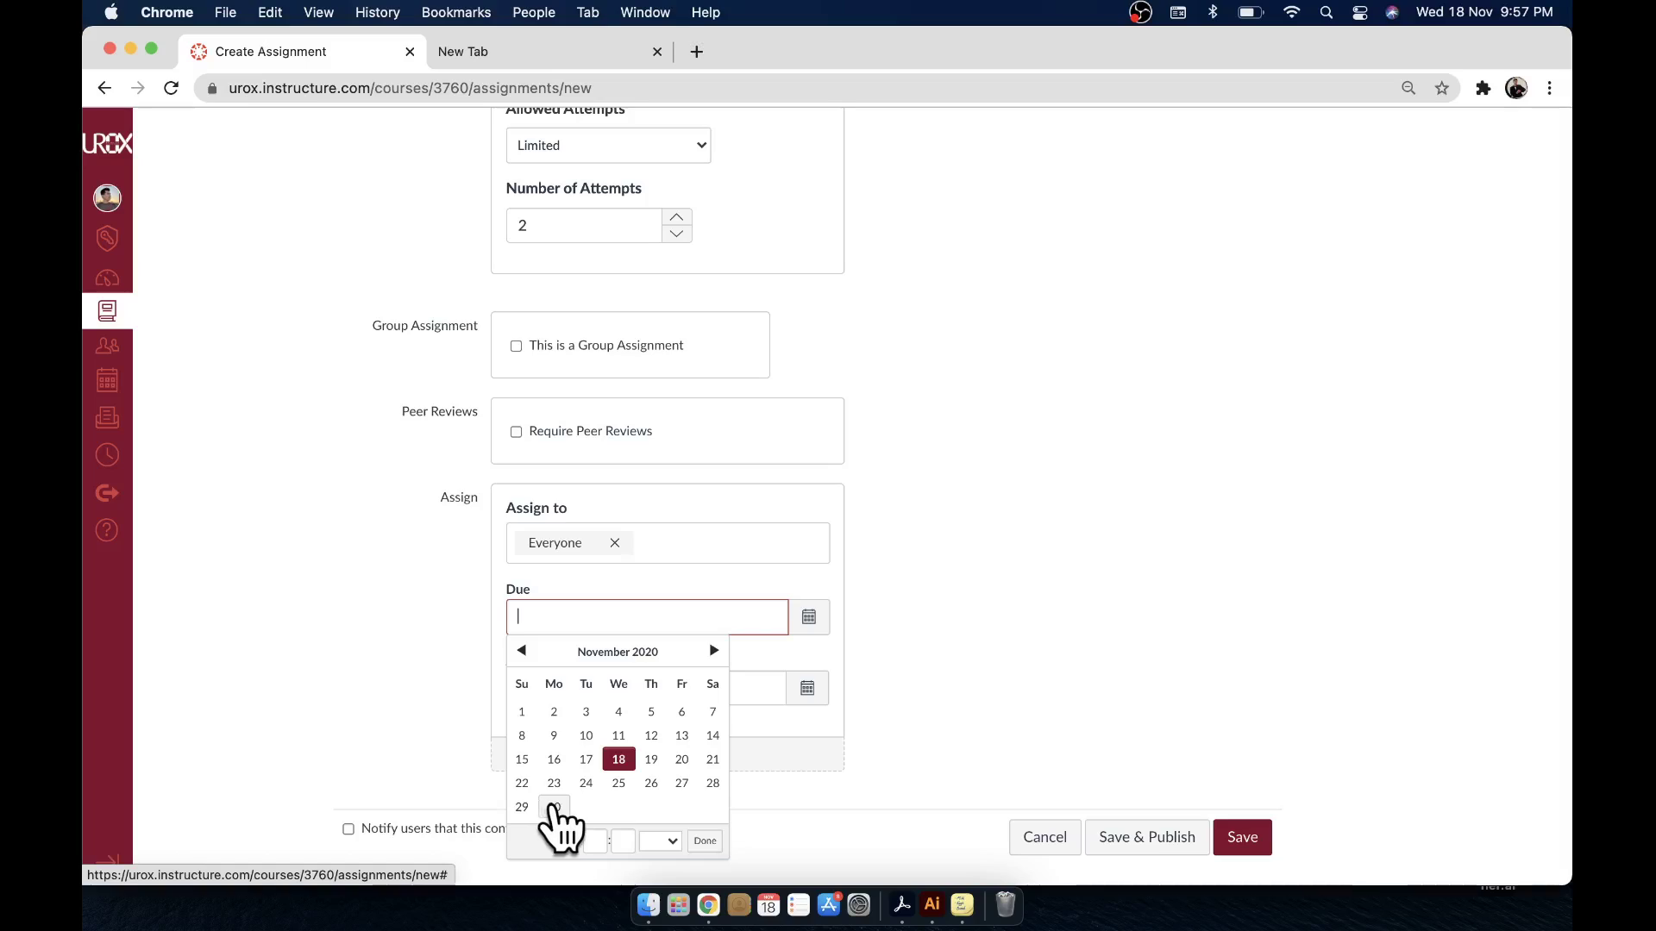
pyautogui.click(554, 808)
pyautogui.click(1101, 620)
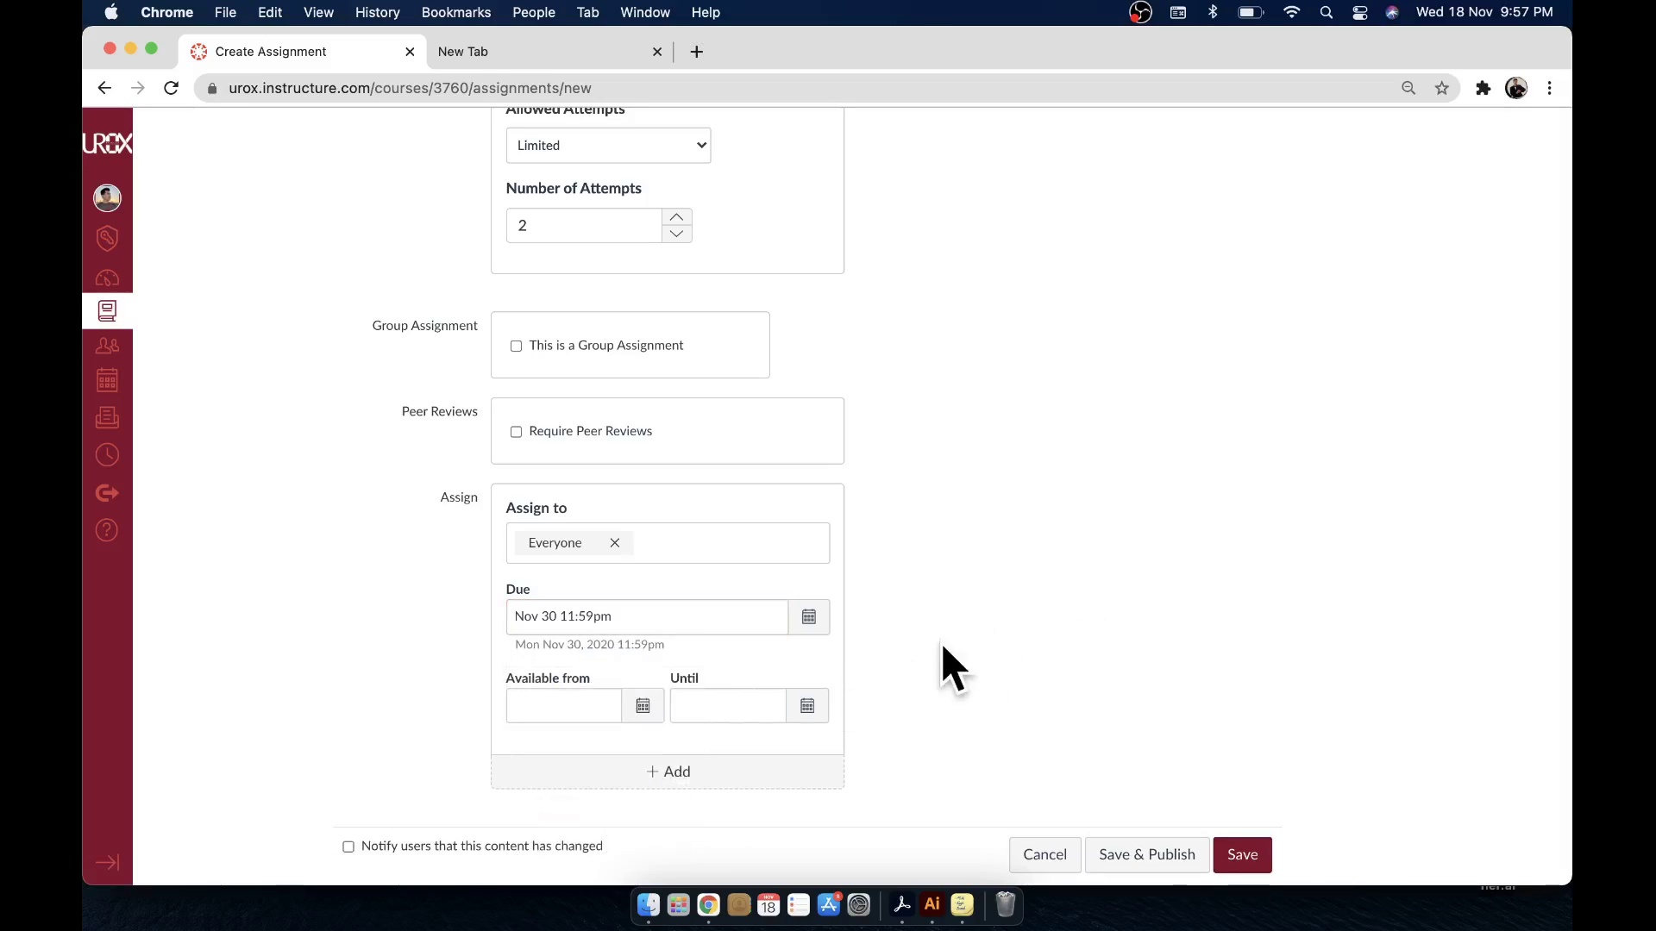
# Step: Save the assignment with Text Entry as its accepted online entry option
pyautogui.scroll(-1, 1190, 733)
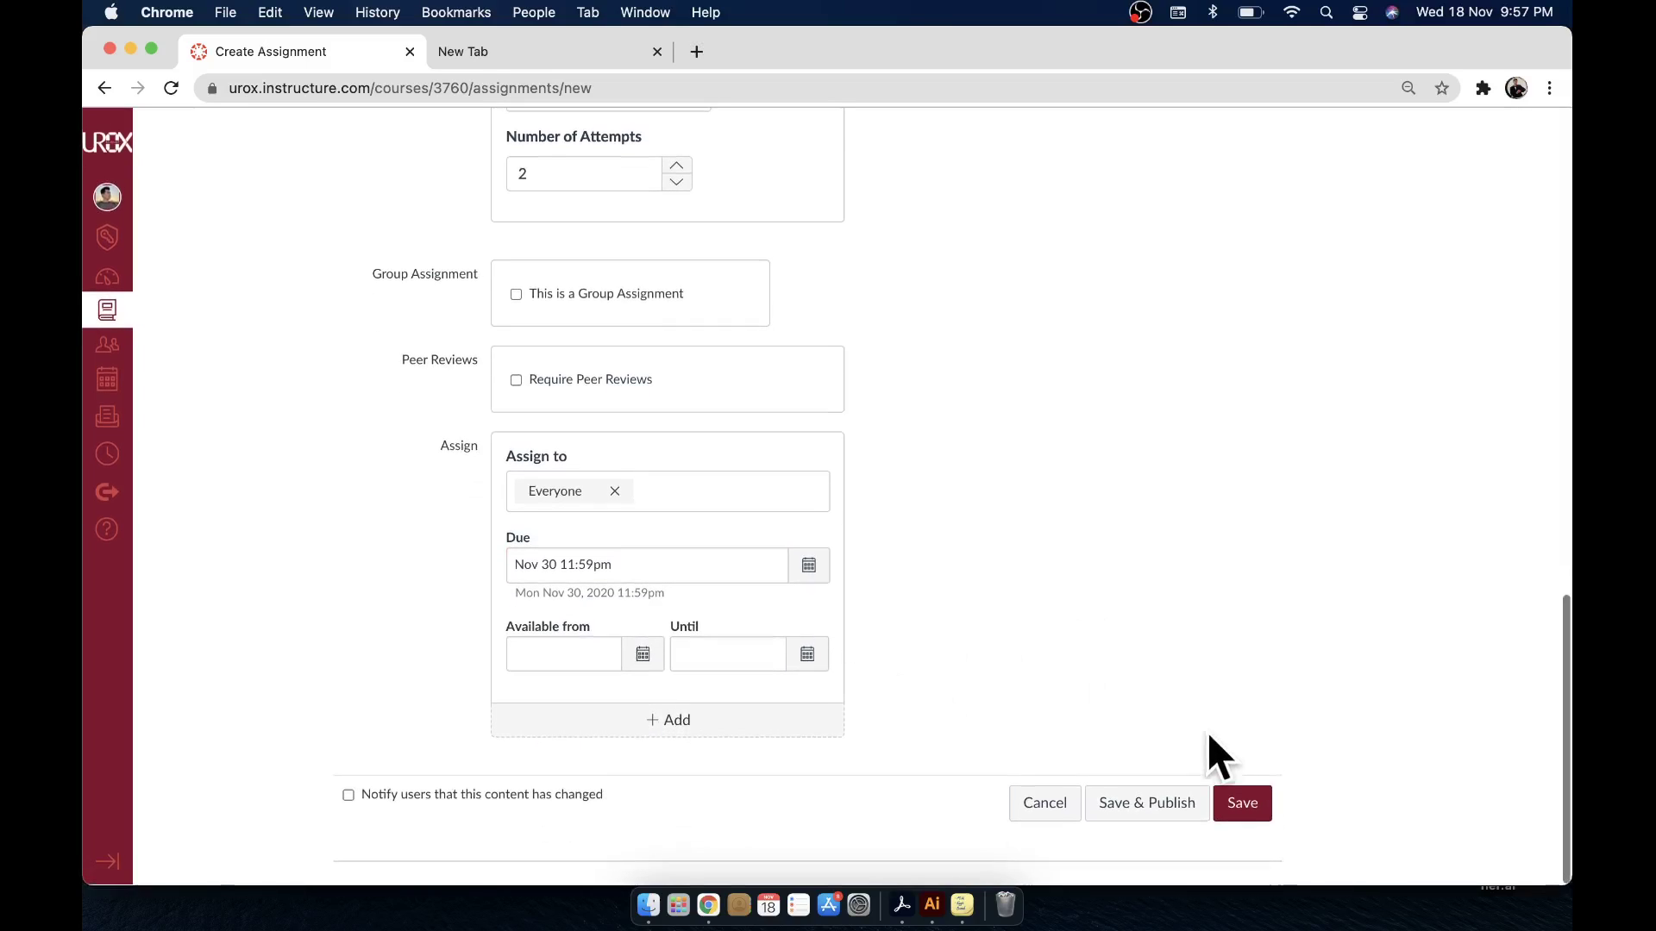
pyautogui.click(1246, 810)
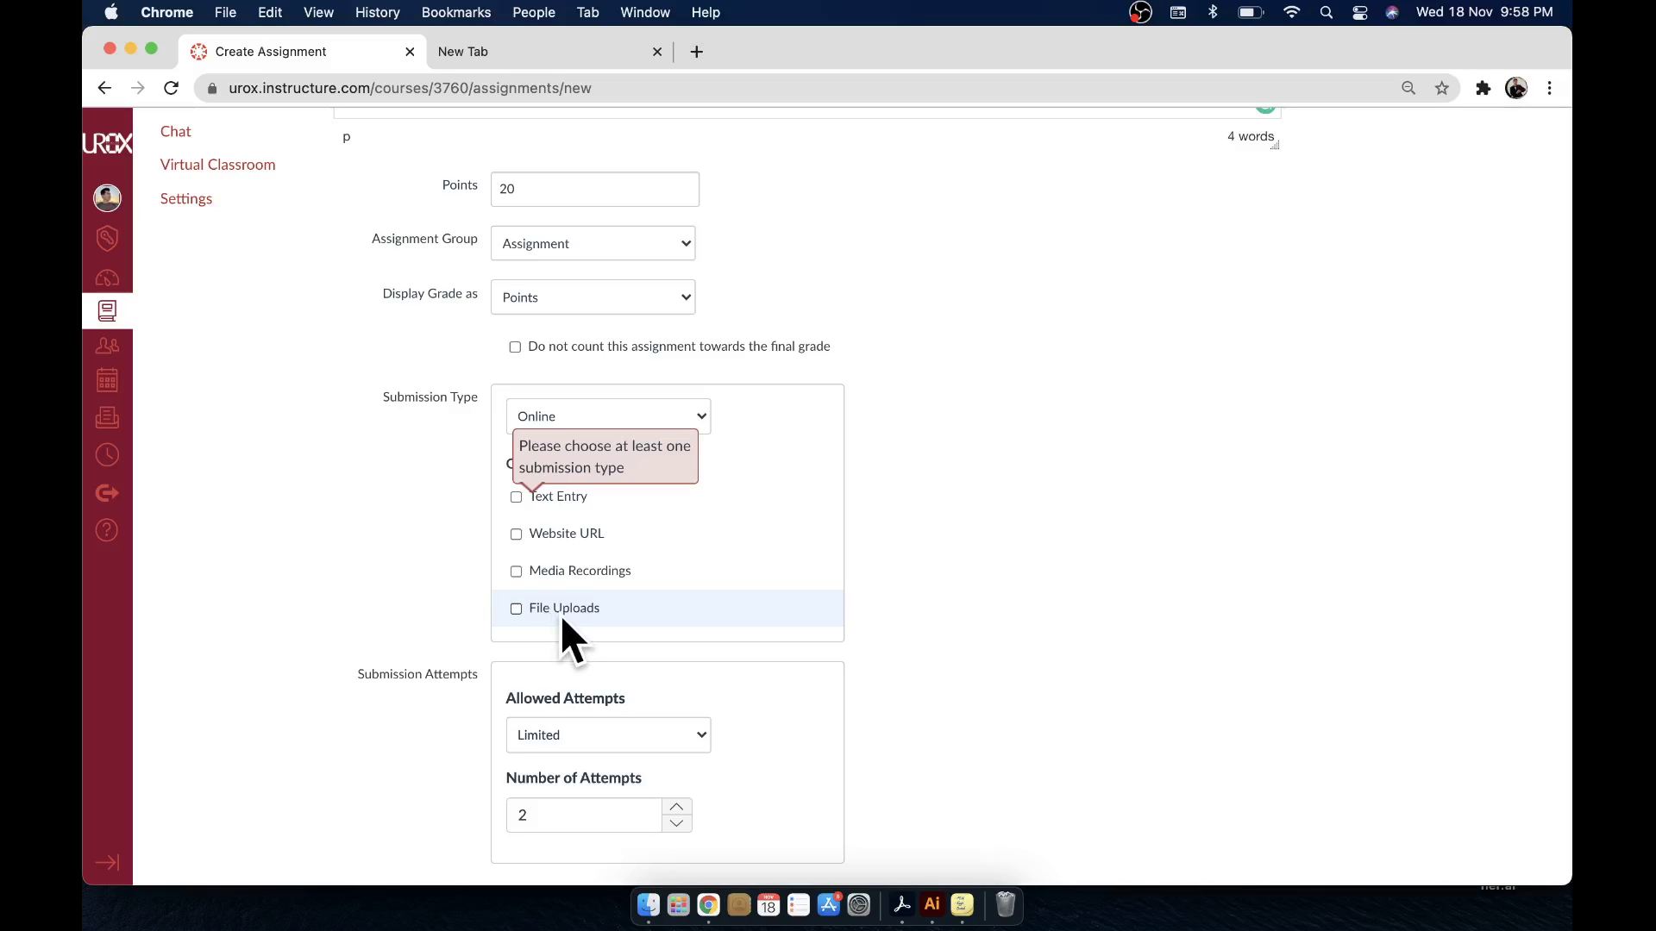
pyautogui.click(559, 496)
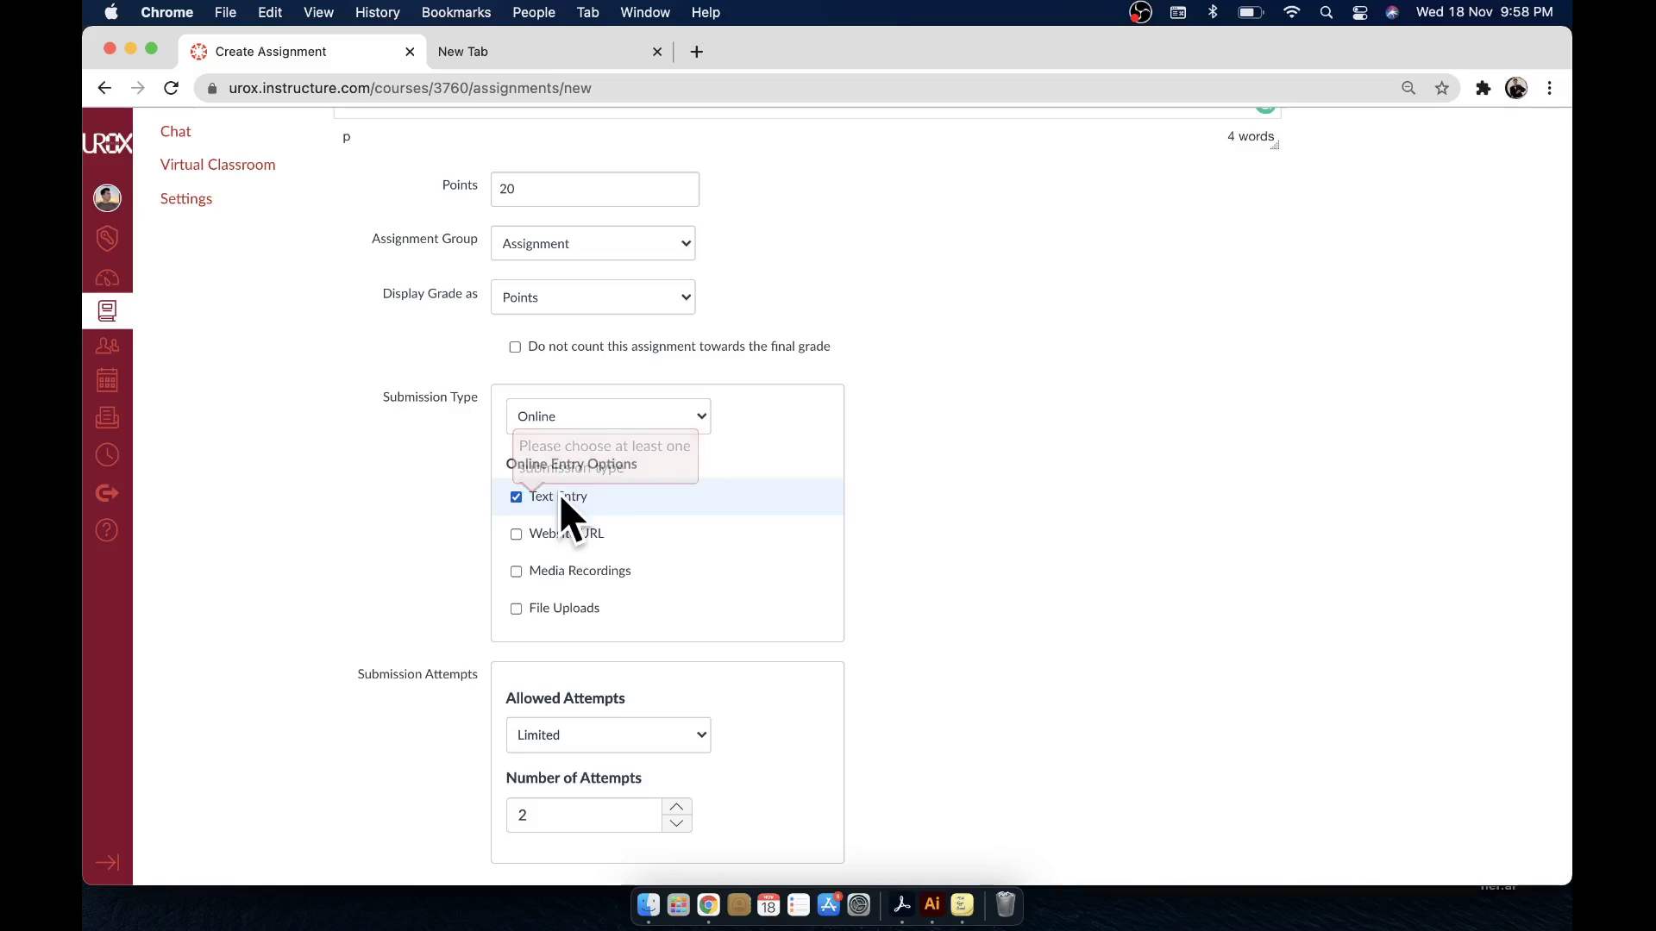
pyautogui.scroll(-8, 1020, 610)
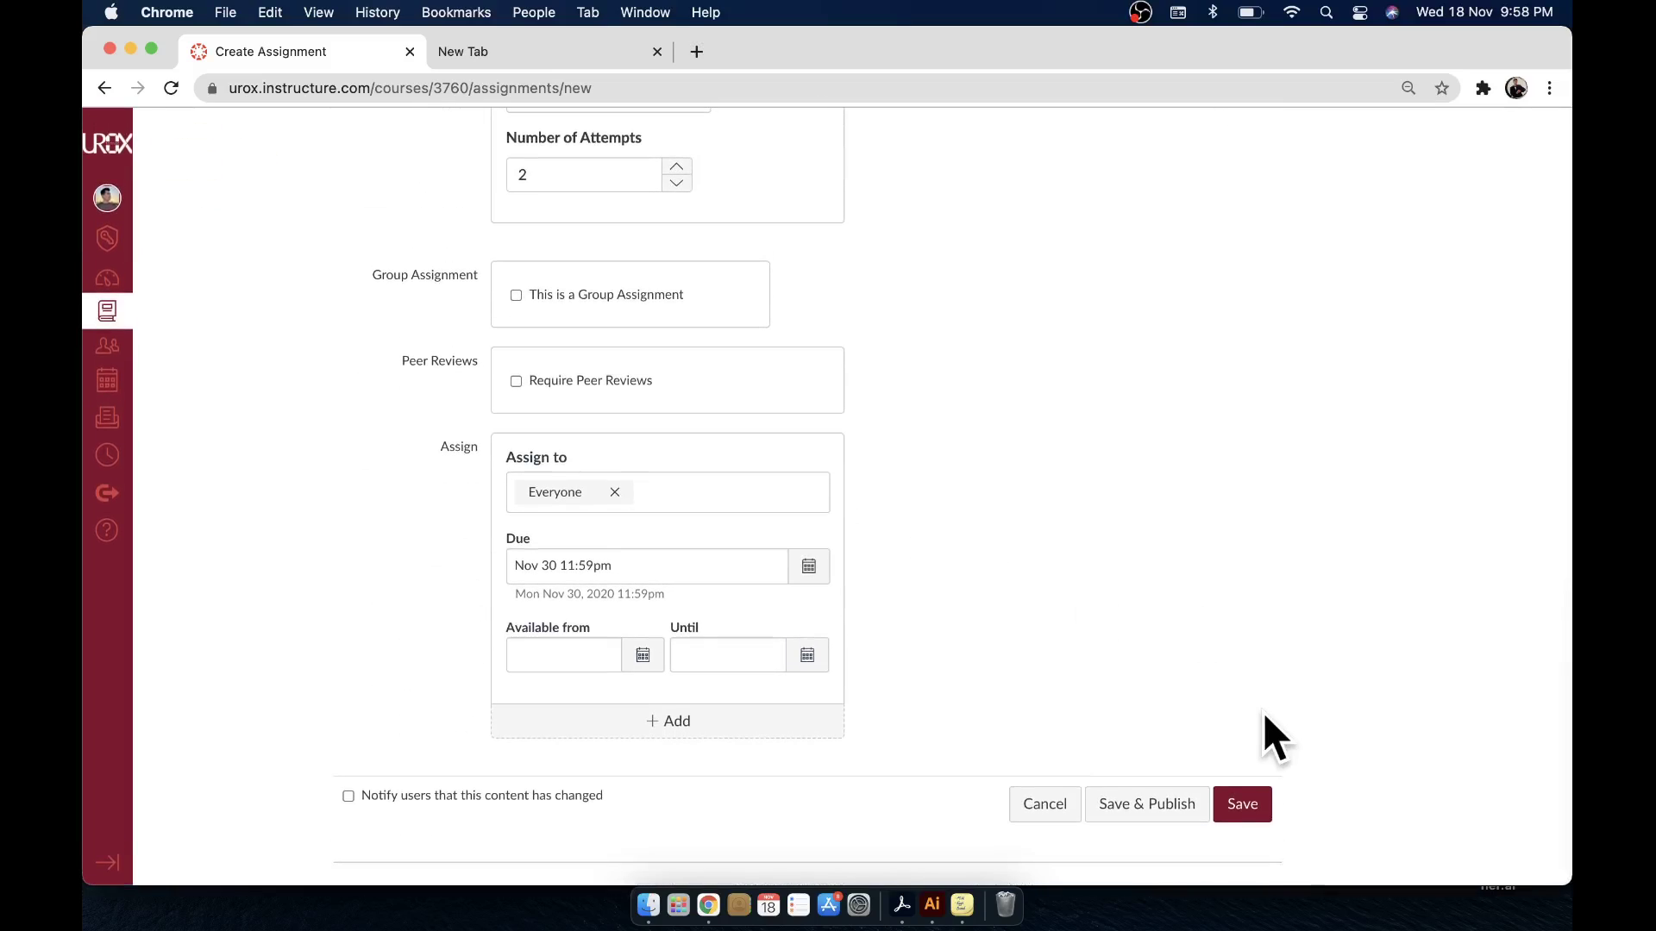
pyautogui.click(1247, 798)
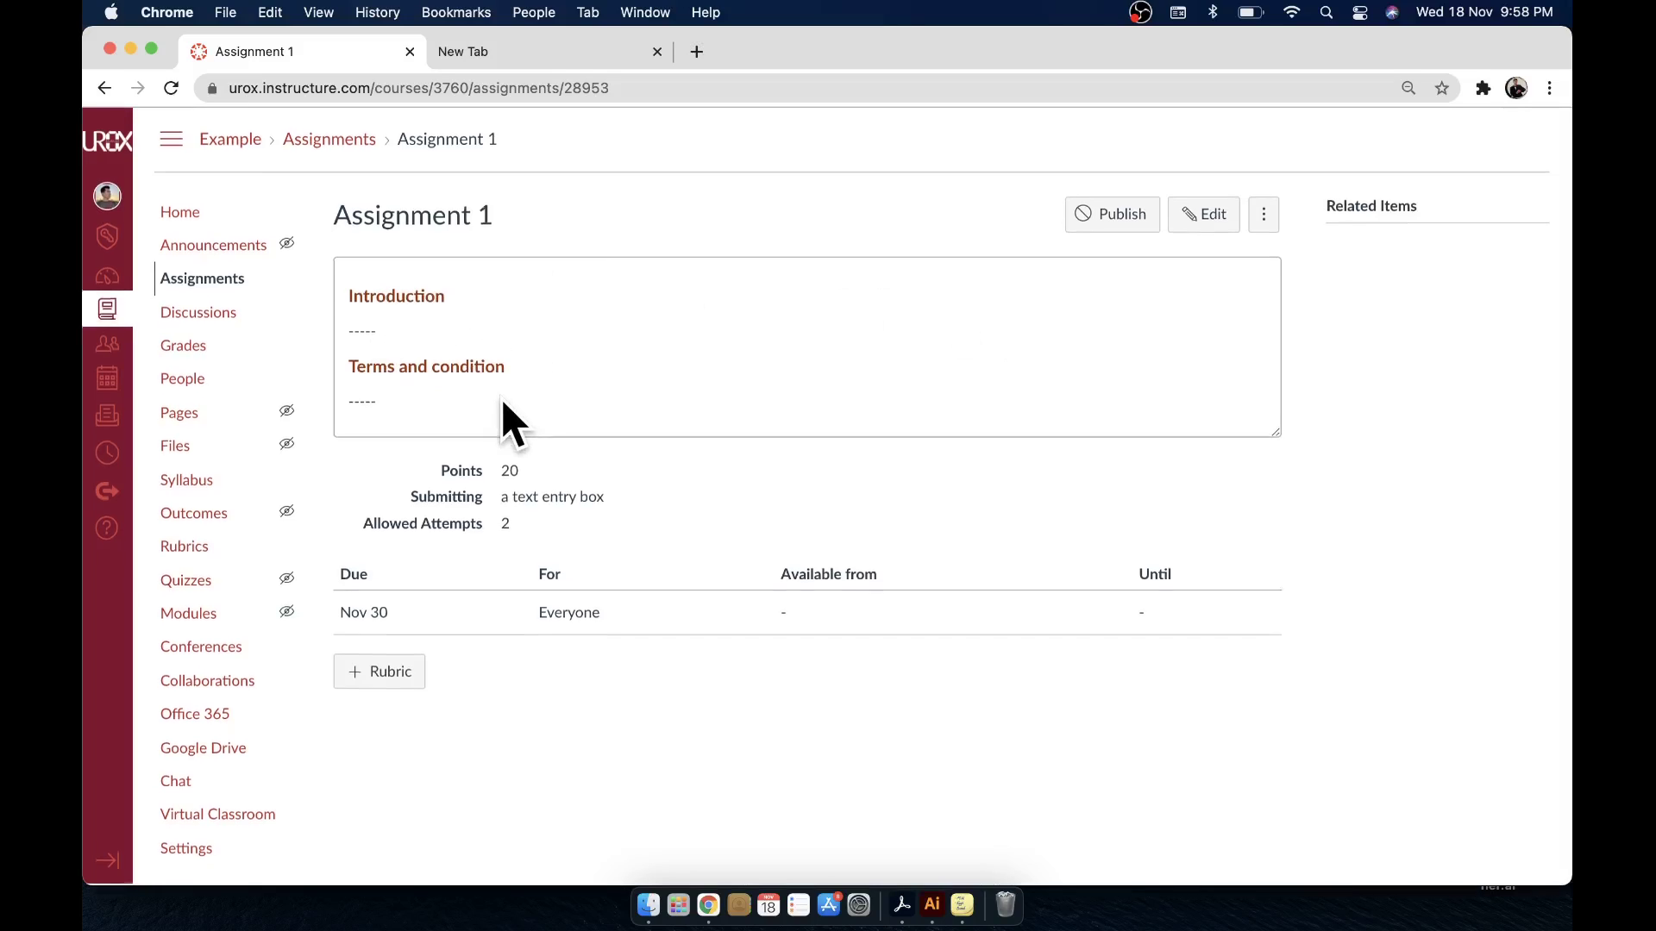
# Step: Add a rubric to the assignment and title it "Assignment 1"
pyautogui.click(382, 681)
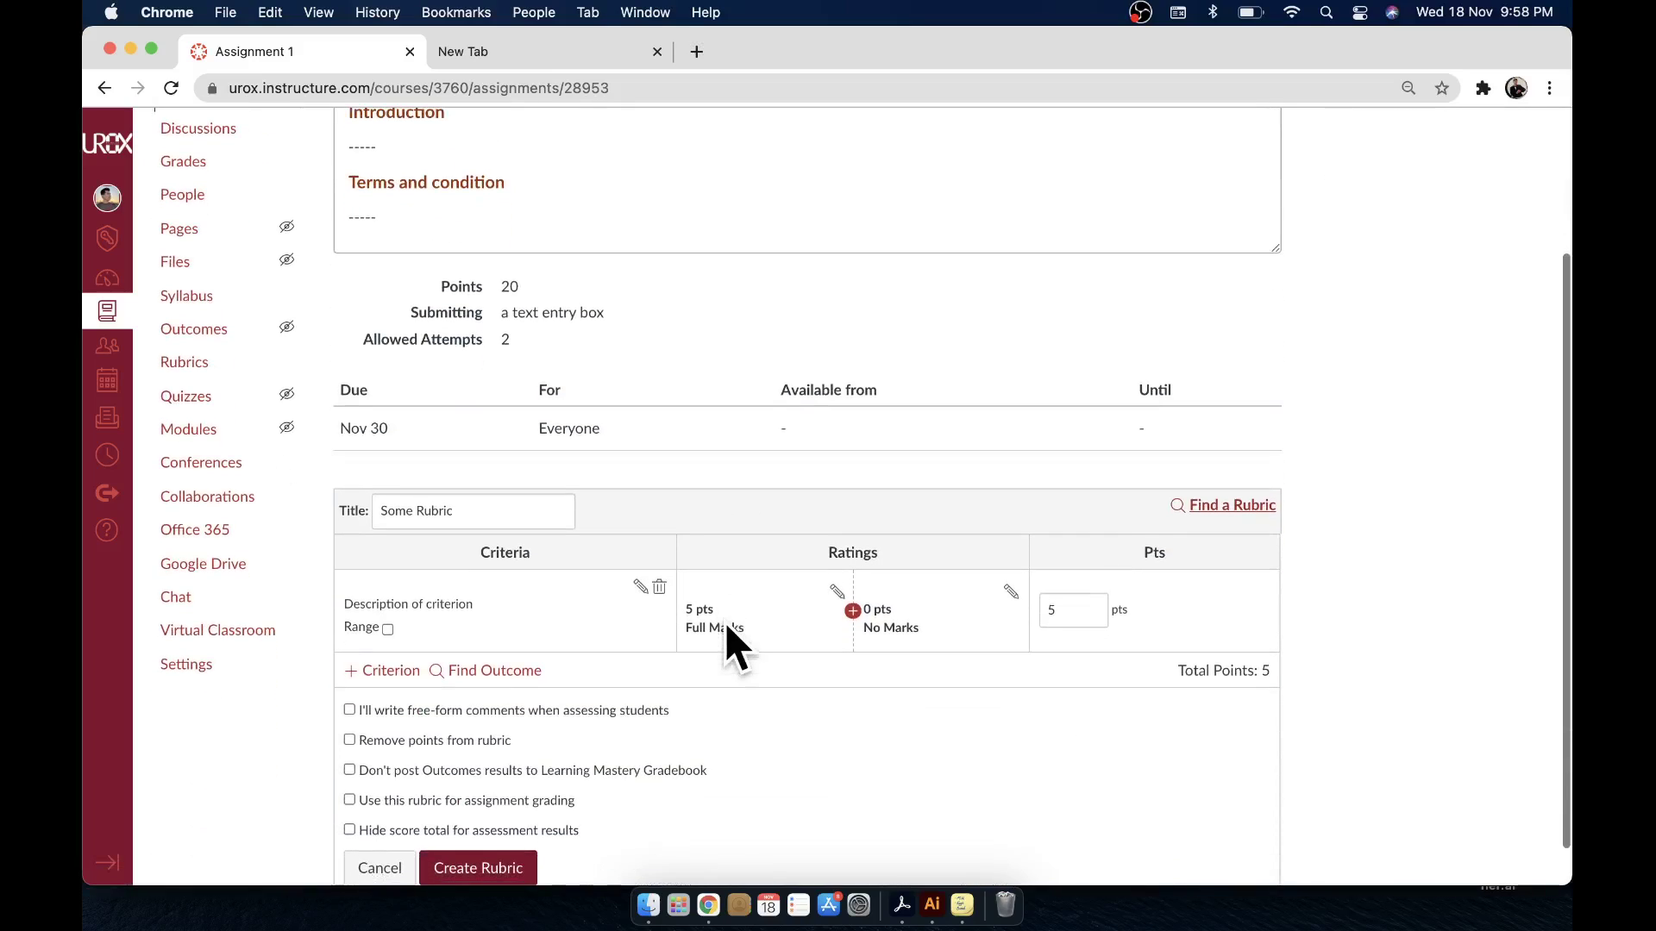
pyautogui.scroll(-2, 685, 490)
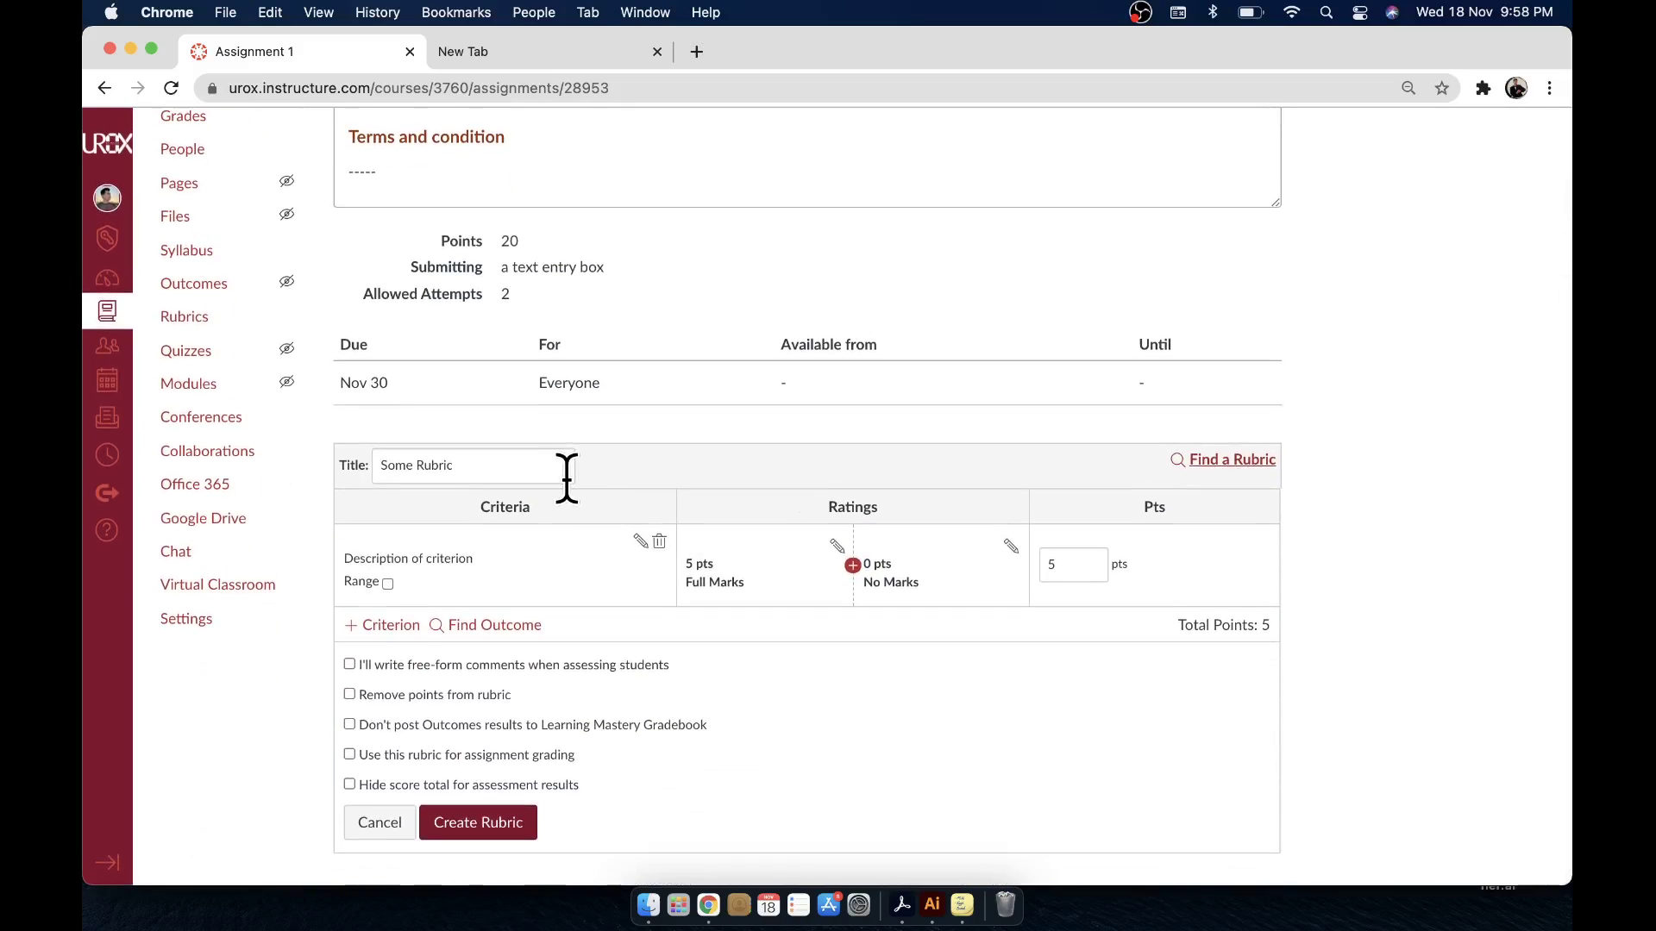
pyautogui.click(515, 472)
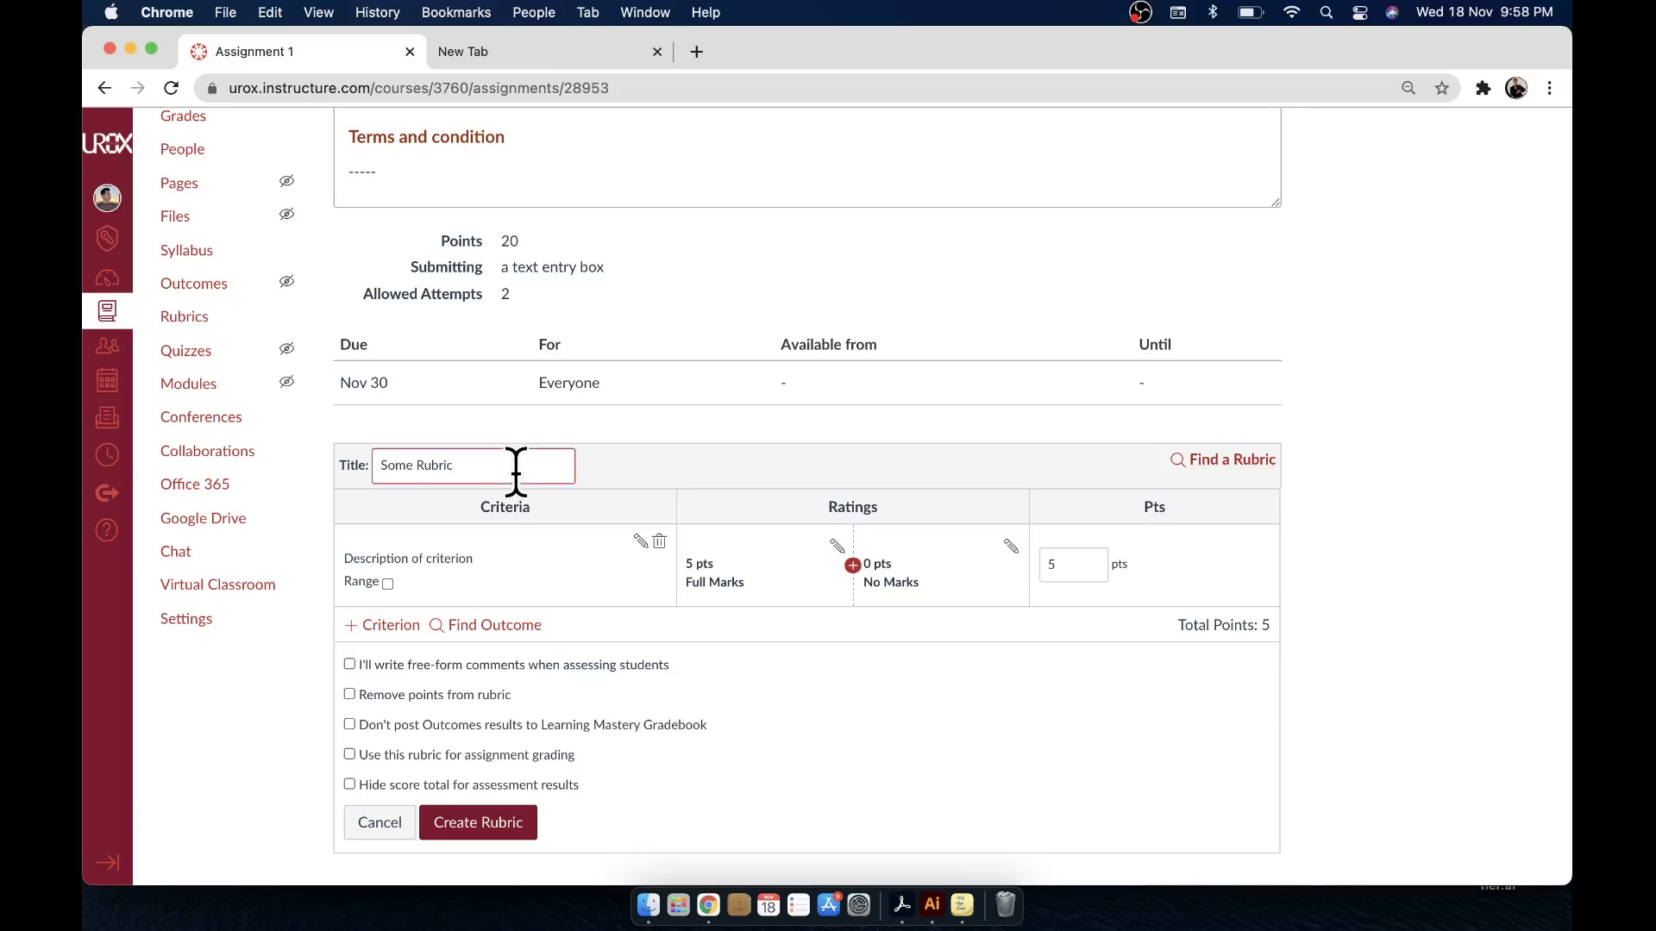
pyautogui.moveTo(516, 473); pyautogui.dragTo(317, 480)
pyautogui.scroll(5, 747, 215)
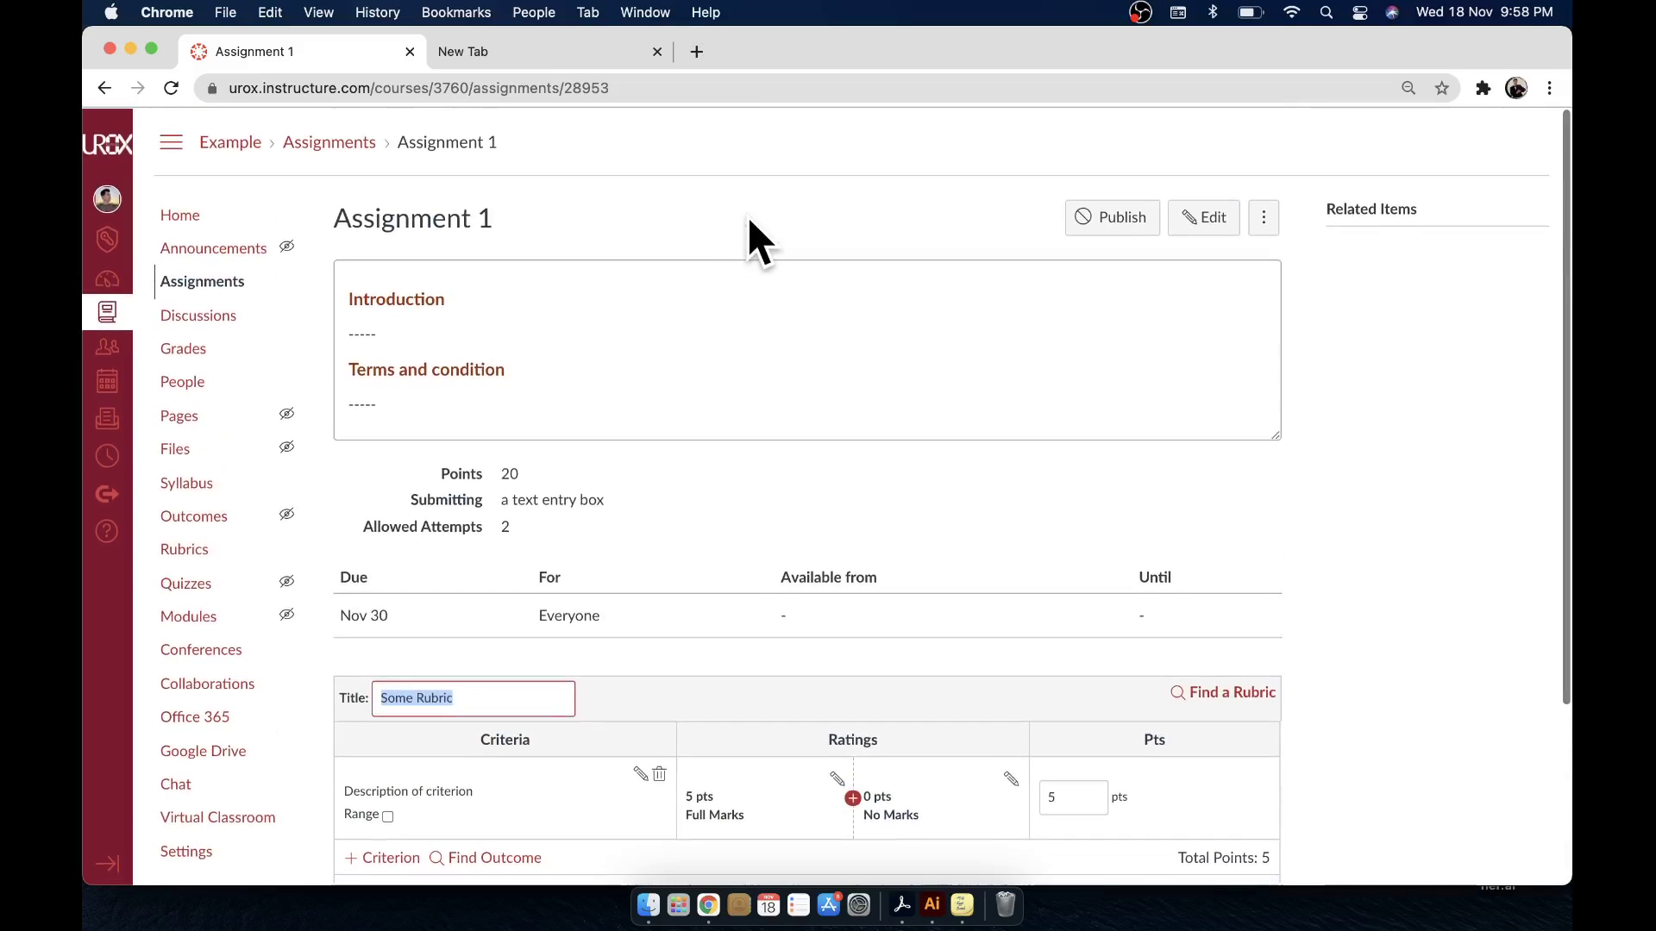
pyautogui.scroll(-5, 748, 215)
pyautogui.write('Ass')
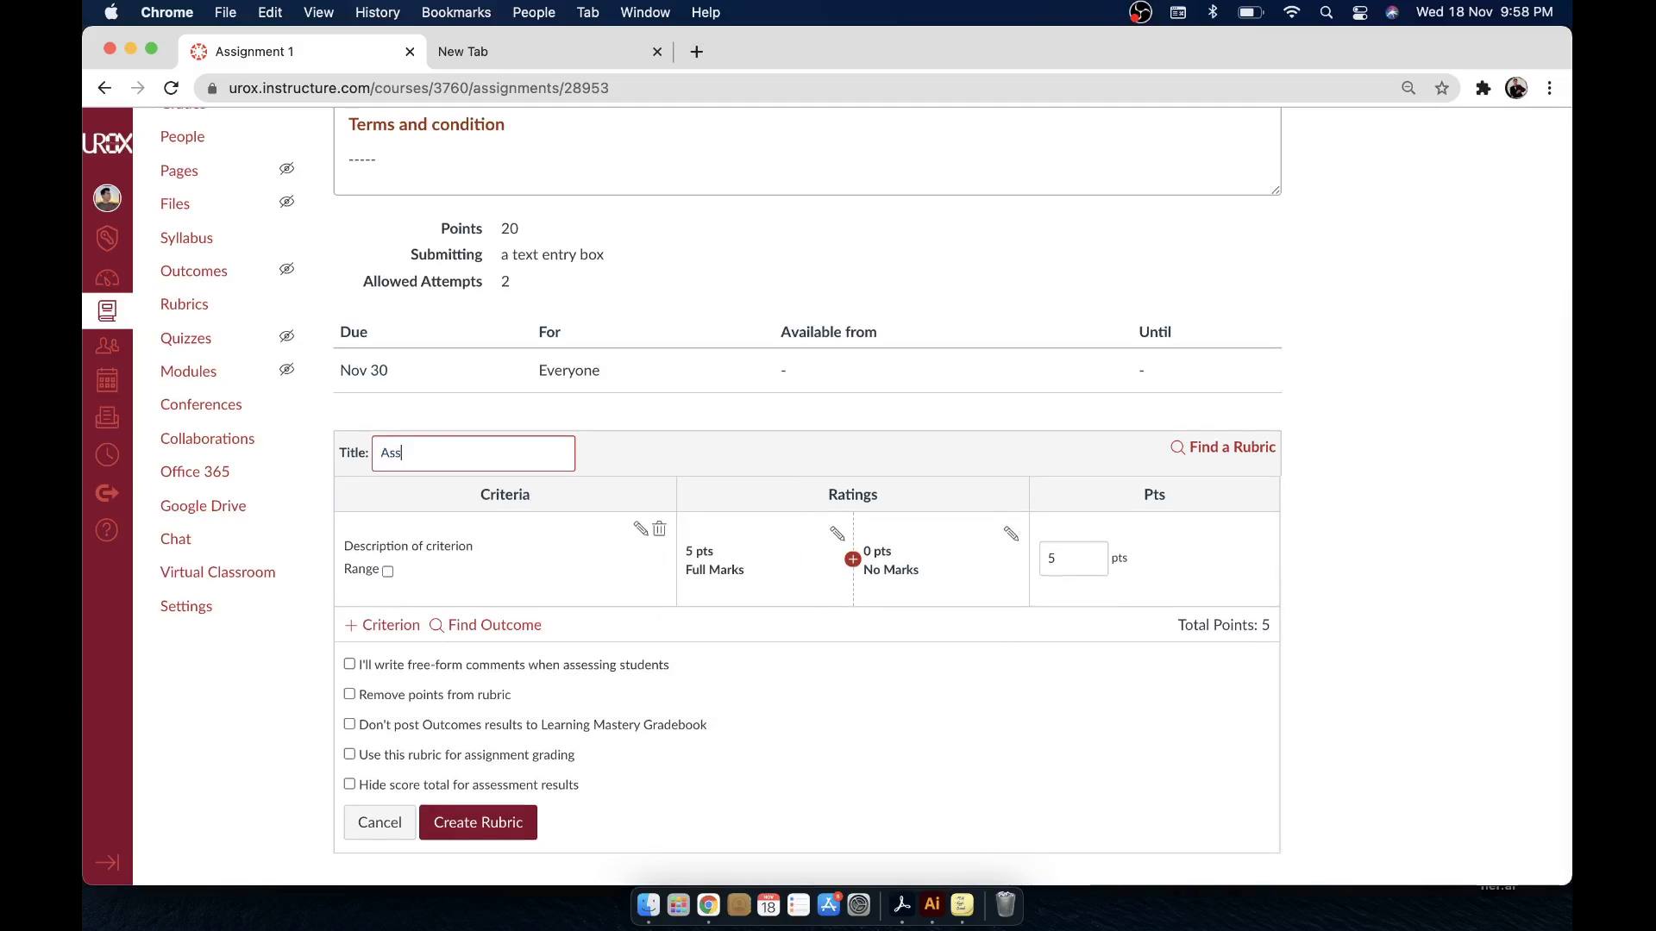
pyautogui.write('ignment 1')
# Step: Change the description of the rubric's criterion to "Presentation"
pyautogui.click(421, 545)
pyautogui.moveTo(846, 434); pyautogui.dragTo(621, 434)
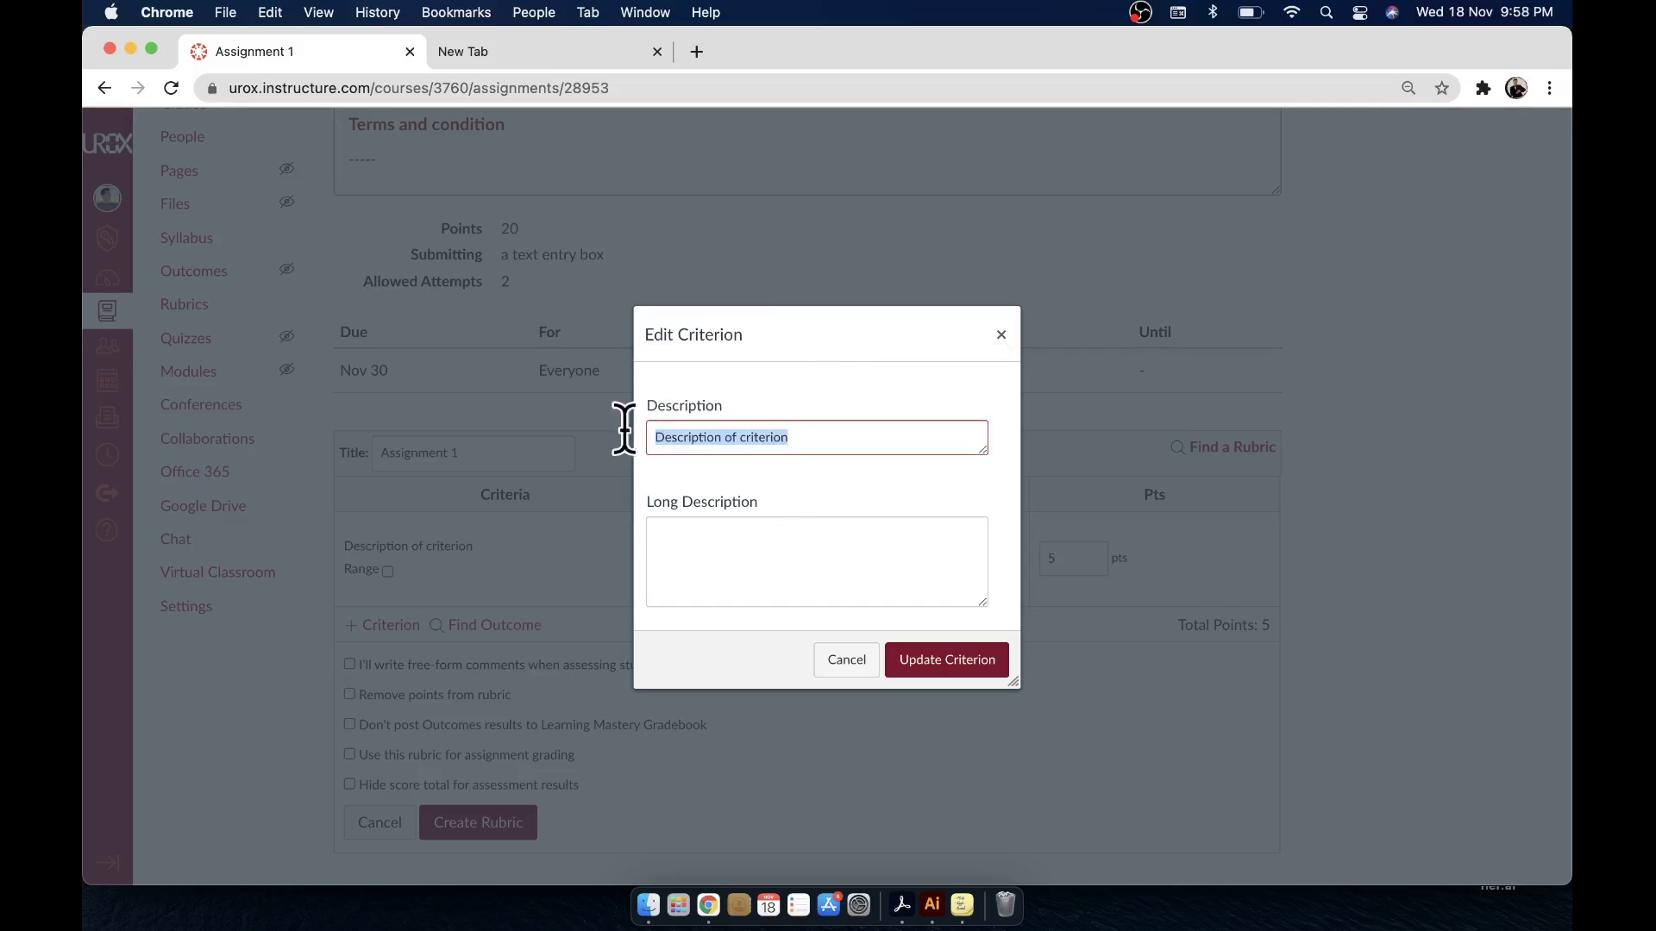
pyautogui.write('Presentation')
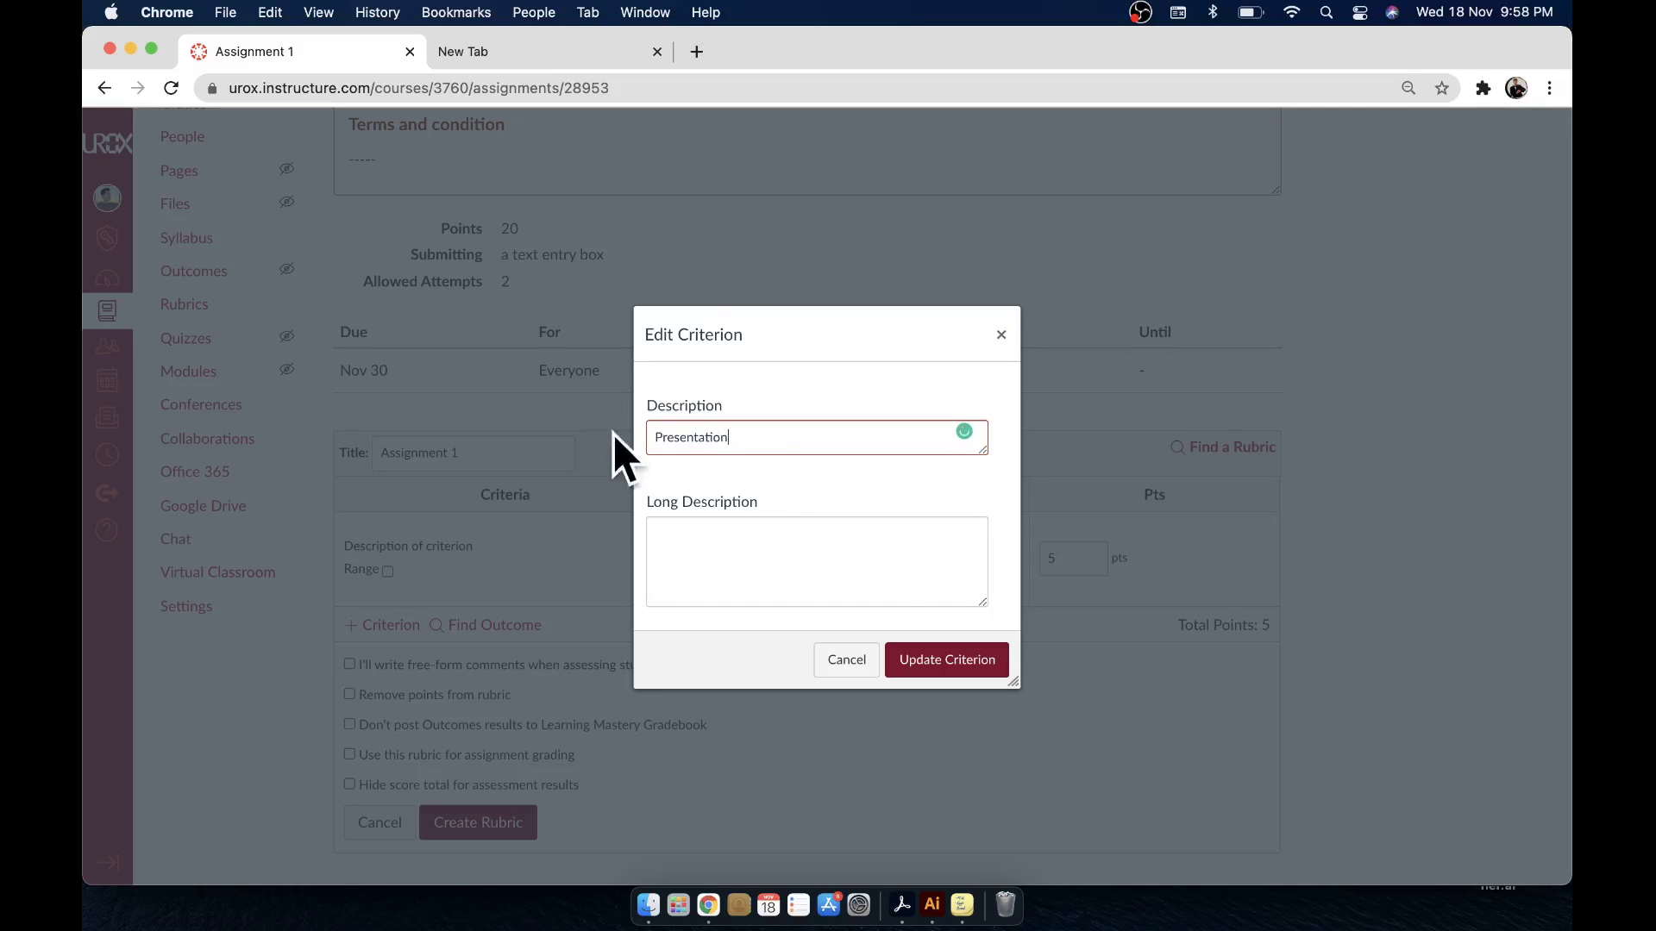
pyautogui.click(937, 664)
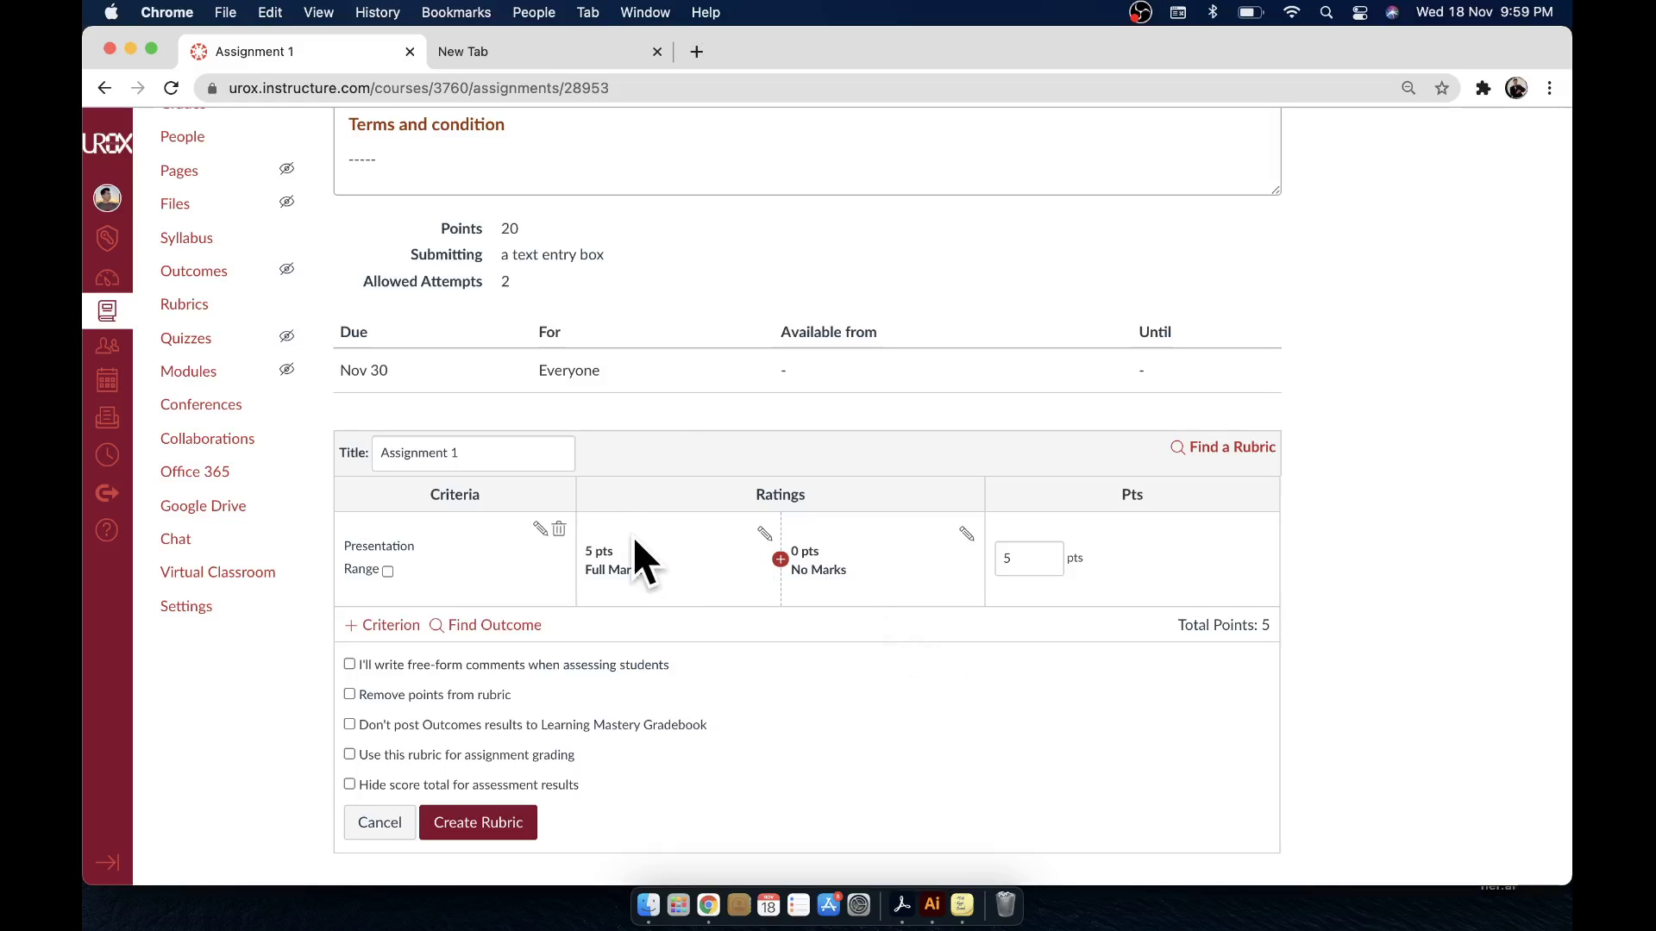
# Step: Change the Presentation criterion's Full Marks rating to 20 points with the title "Examplary"
pyautogui.scroll(3, 671, 552)
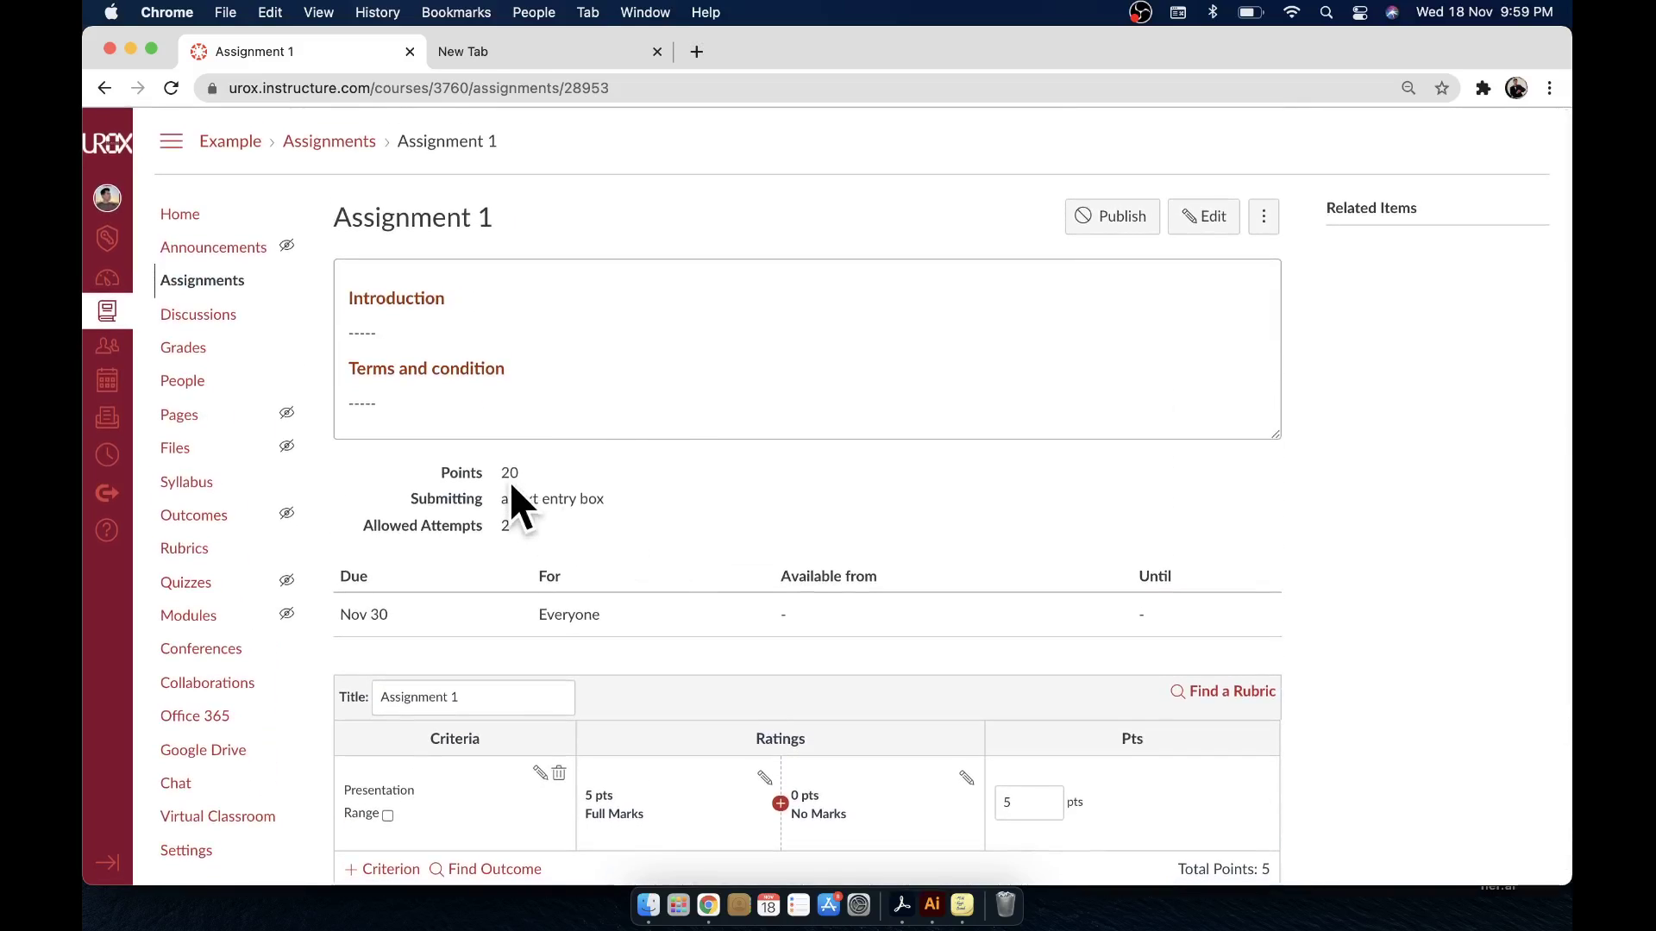
pyautogui.scroll(-3, 631, 618)
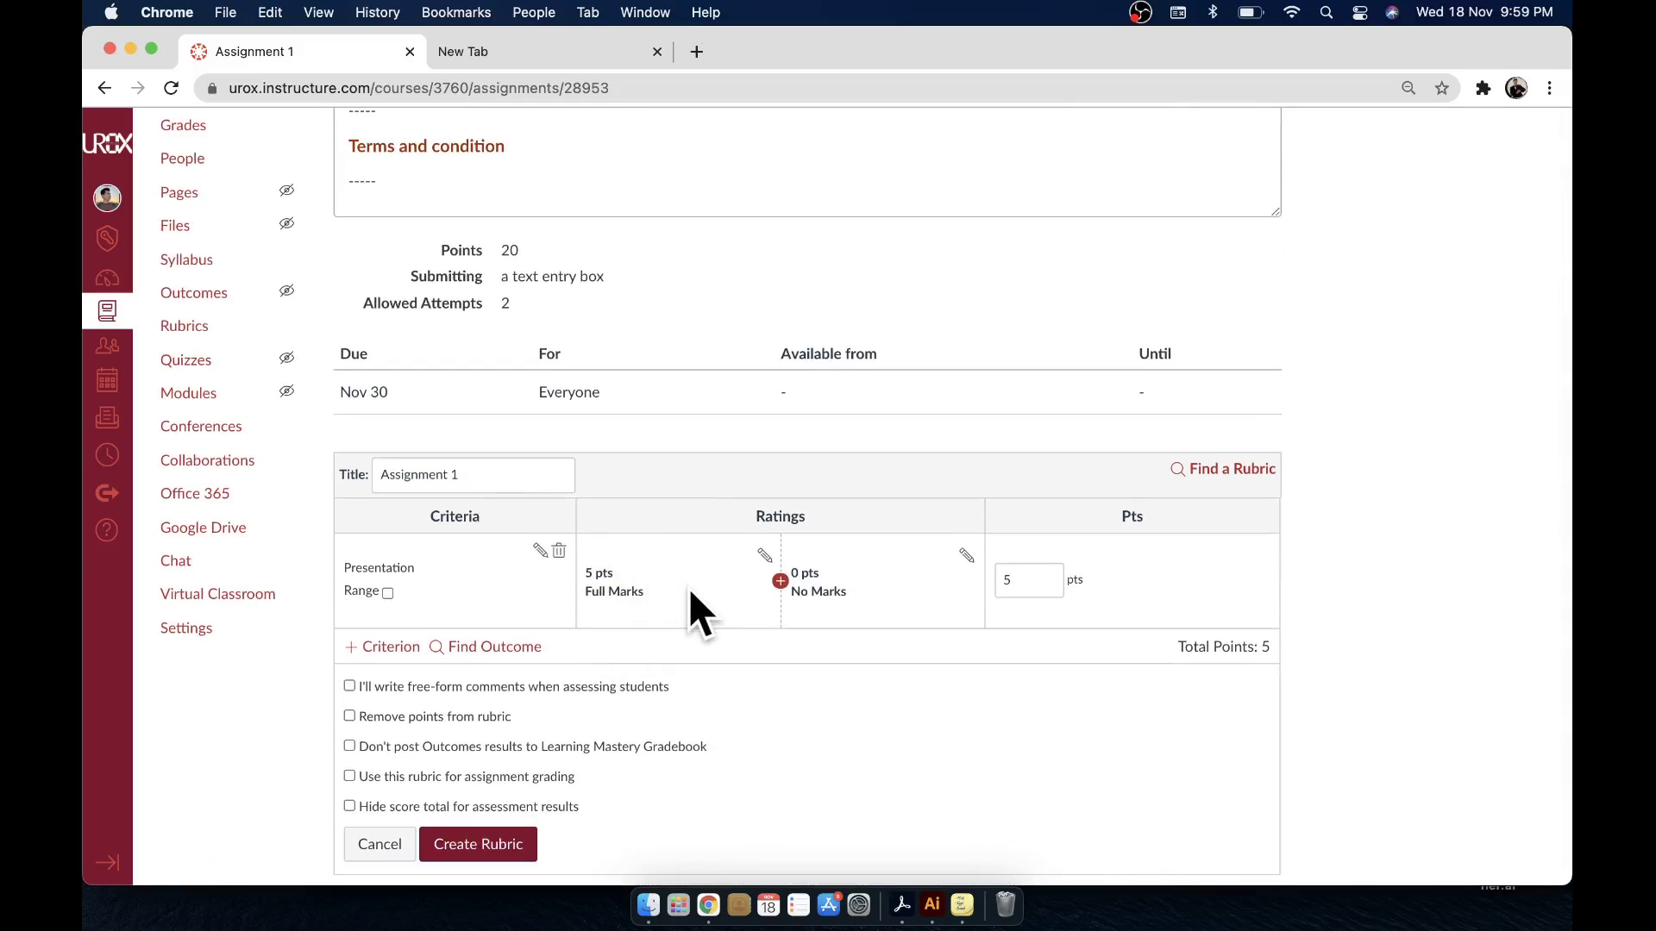
pyautogui.click(762, 552)
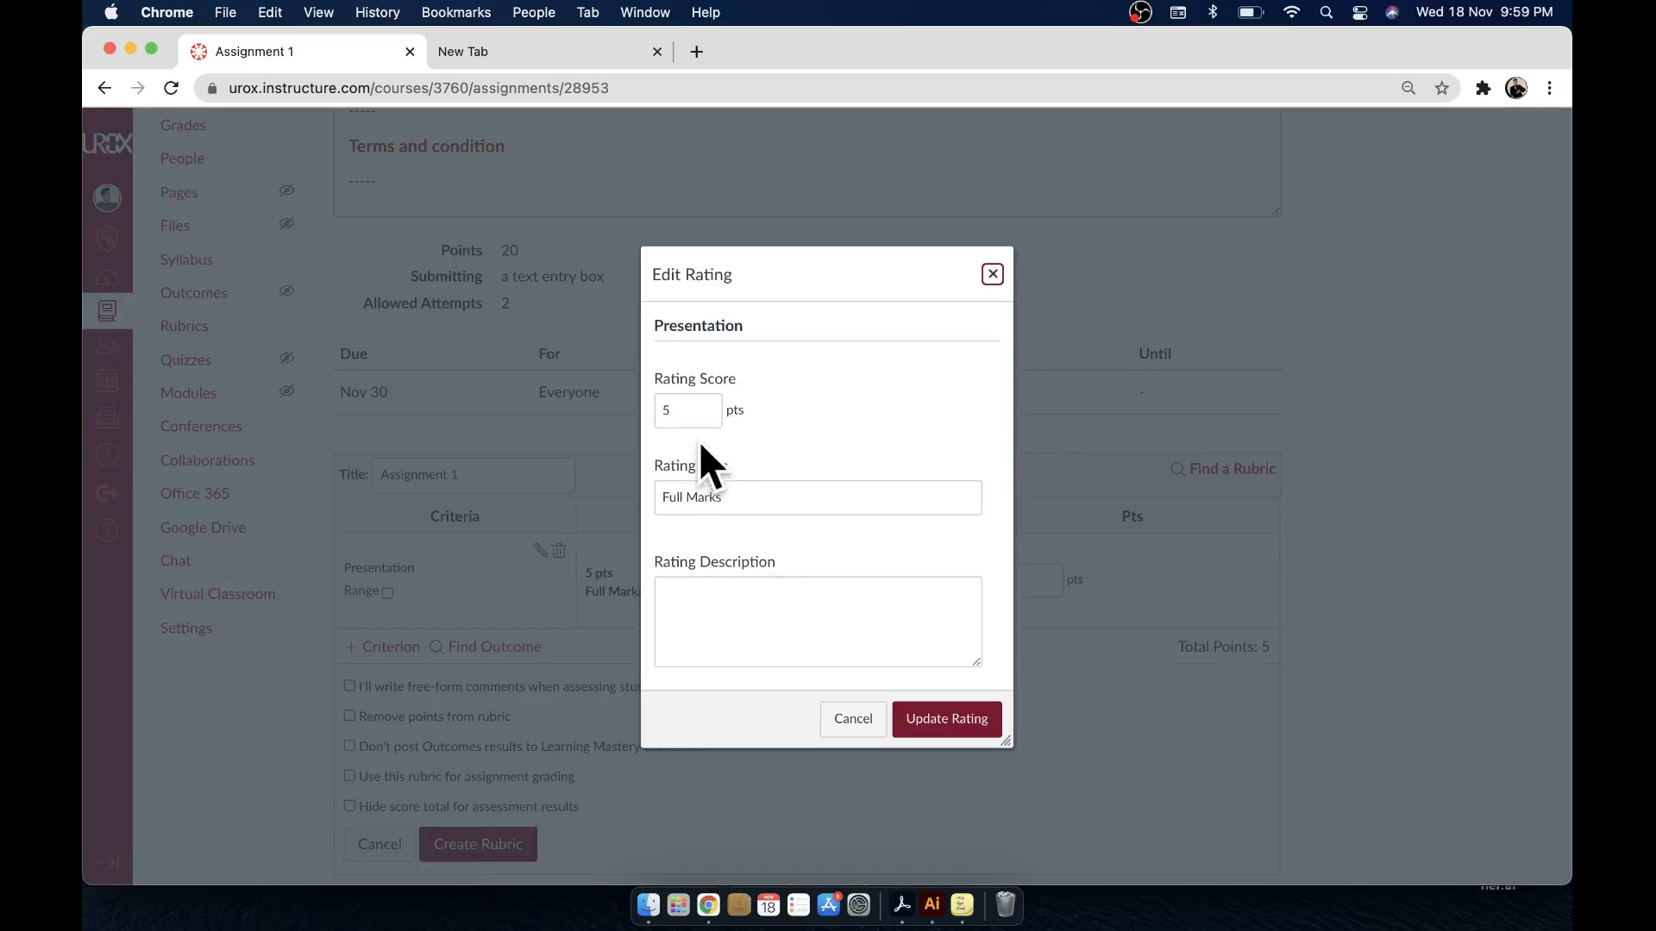
pyautogui.click(688, 407)
pyautogui.write('20')
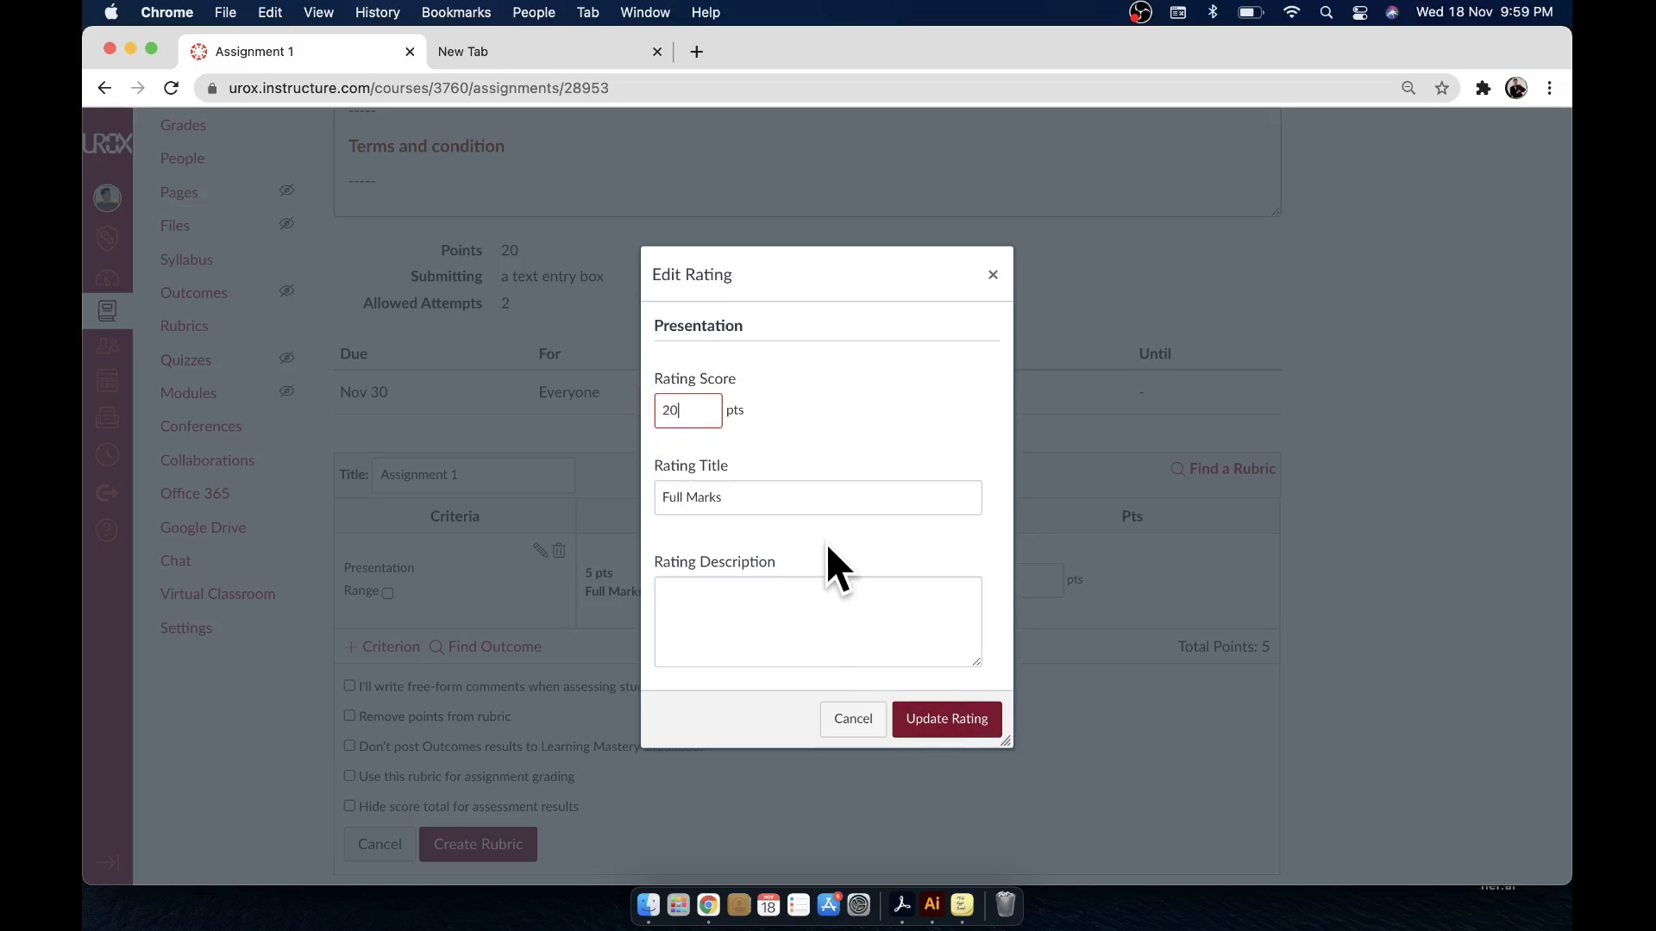
pyautogui.click(739, 489)
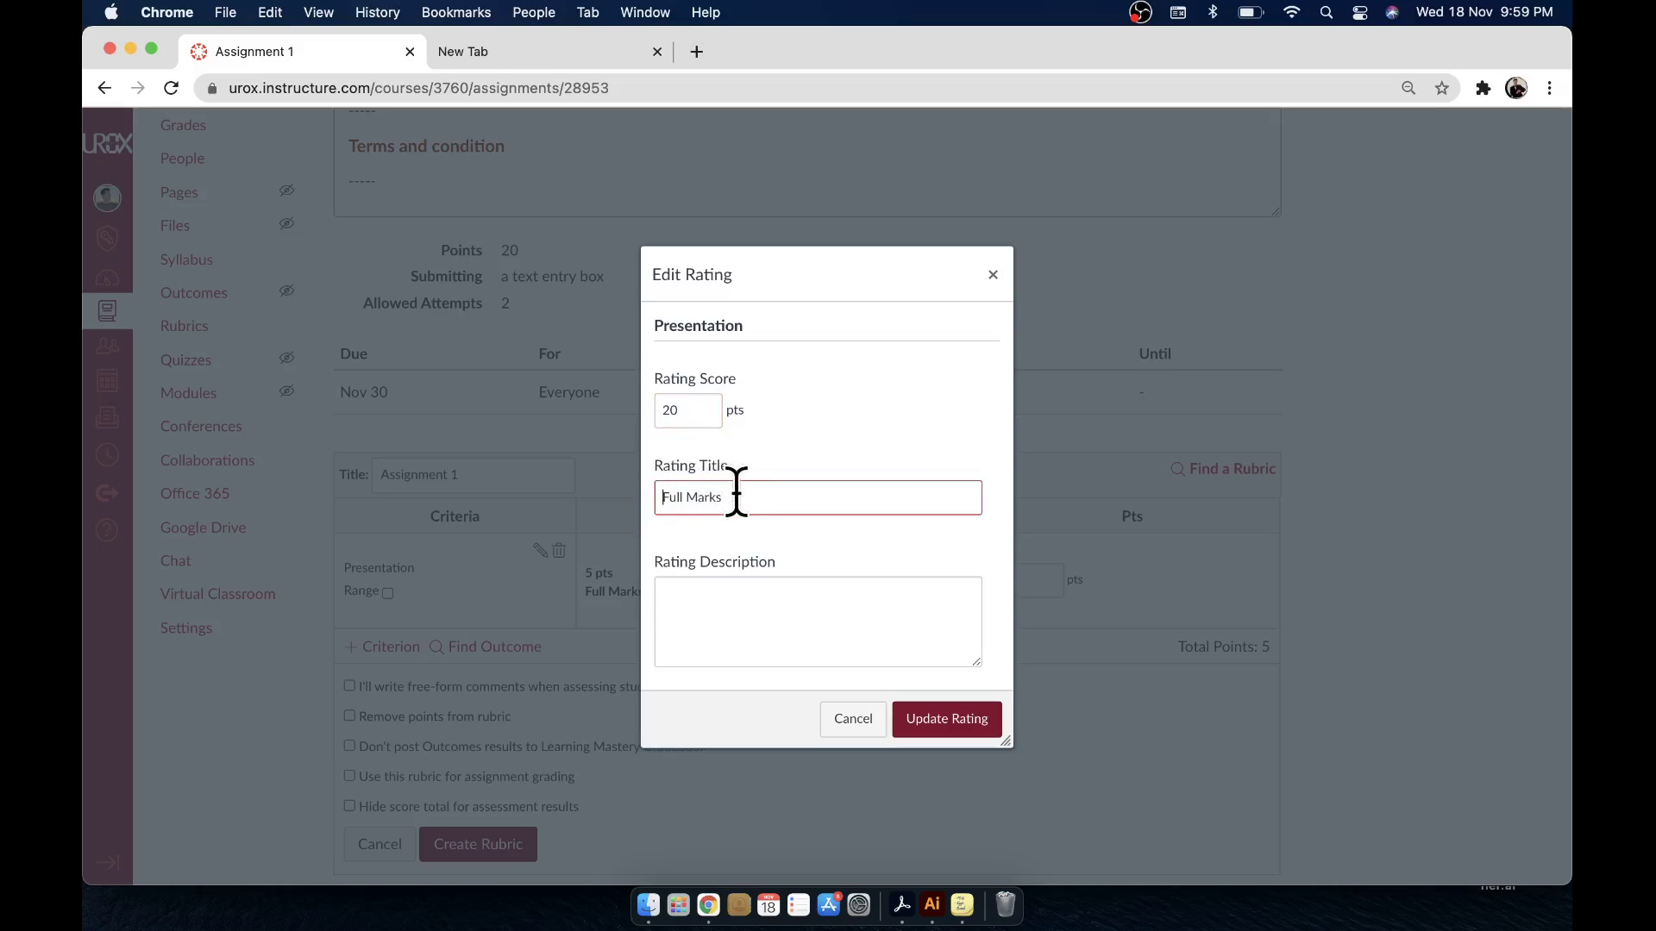
pyautogui.click(740, 490)
pyautogui.press('BackSpace')
pyautogui.press('BackSpace')
pyautogui.press('BackSpace')
pyautogui.write('Exam')
pyautogui.click(732, 620)
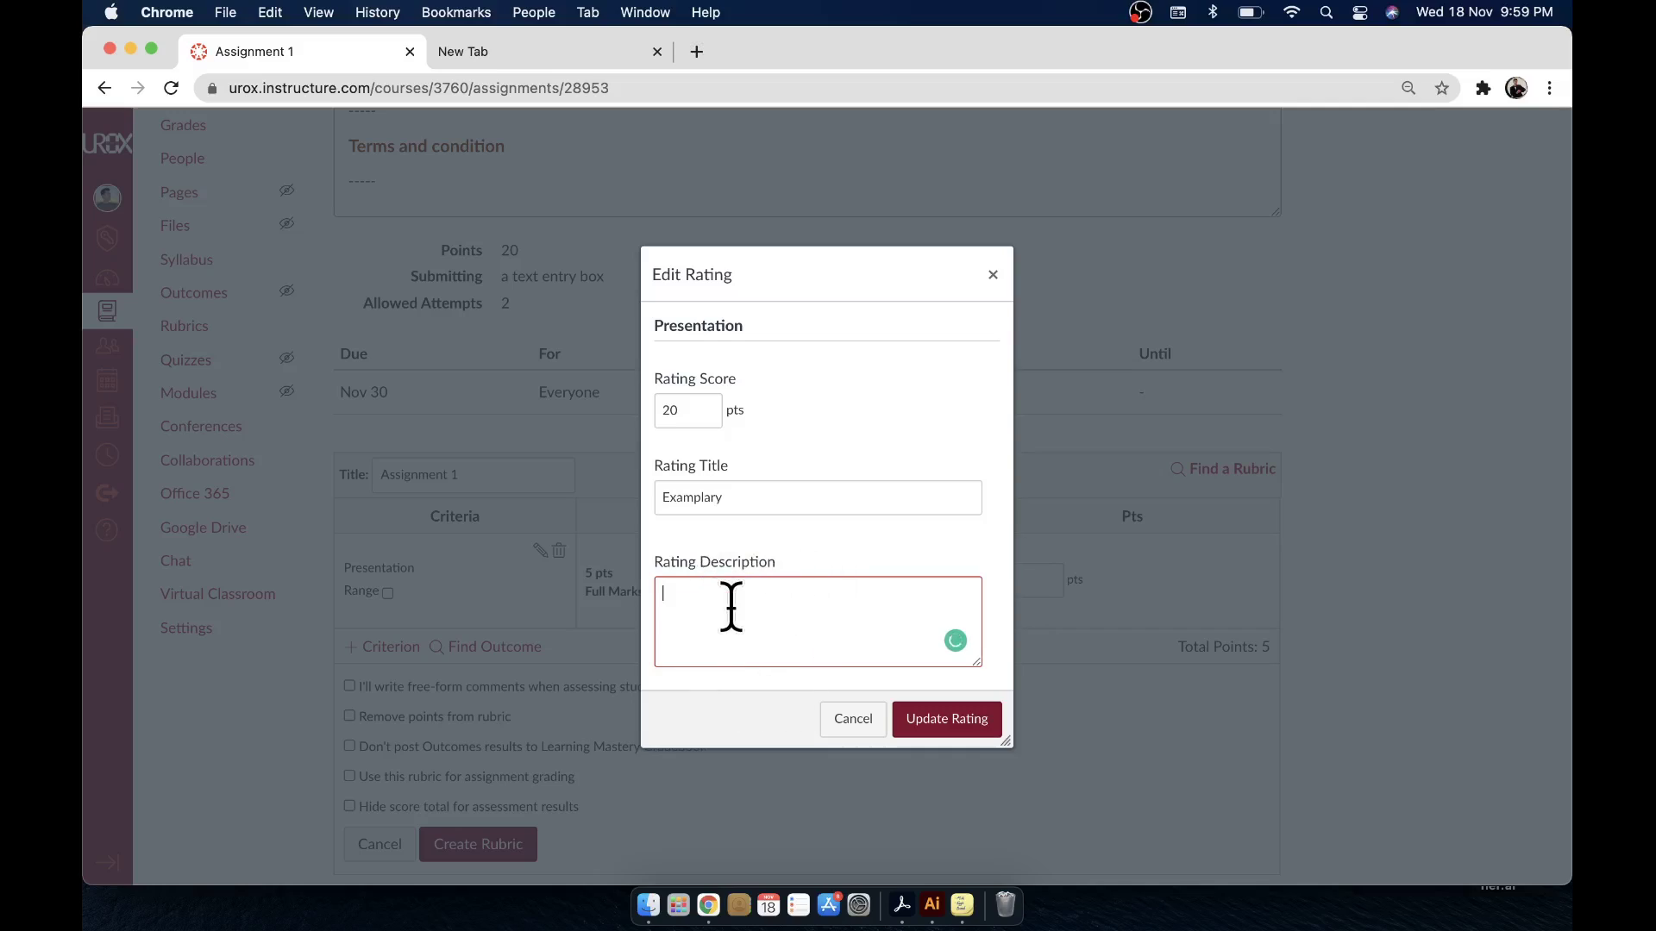
pyautogui.click(944, 723)
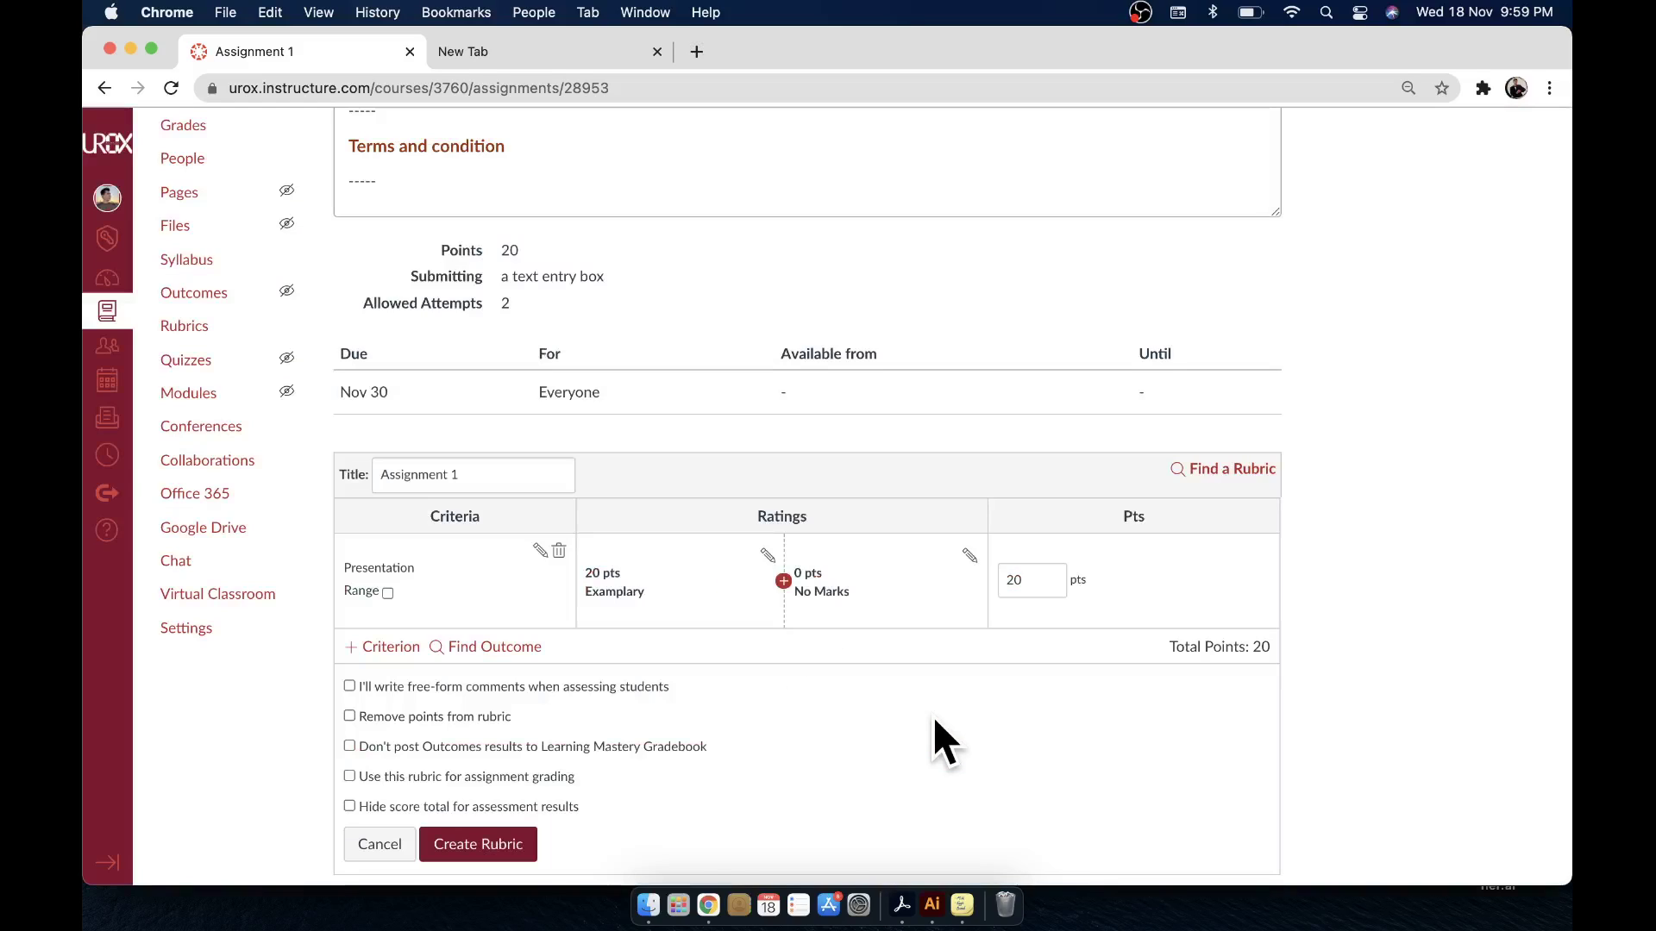
# Step: Add a 10-point rating titled "Sufficient" between the Examplary and No Marks ratings
pyautogui.click(783, 580)
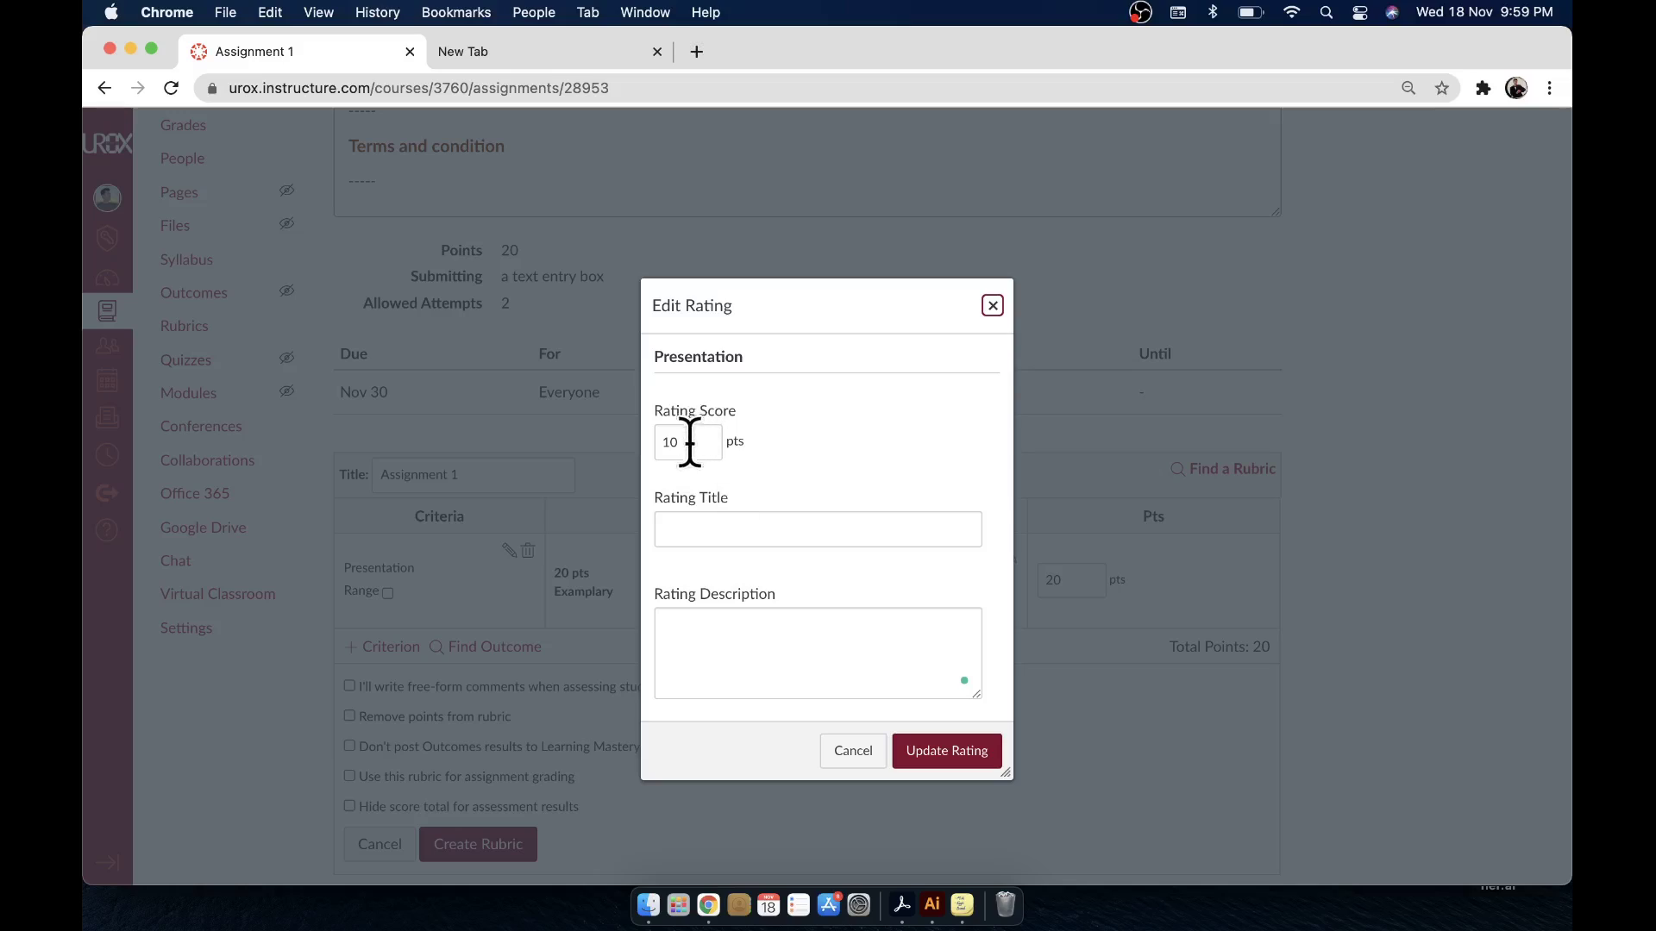
pyautogui.click(713, 528)
pyautogui.write('Sufficient')
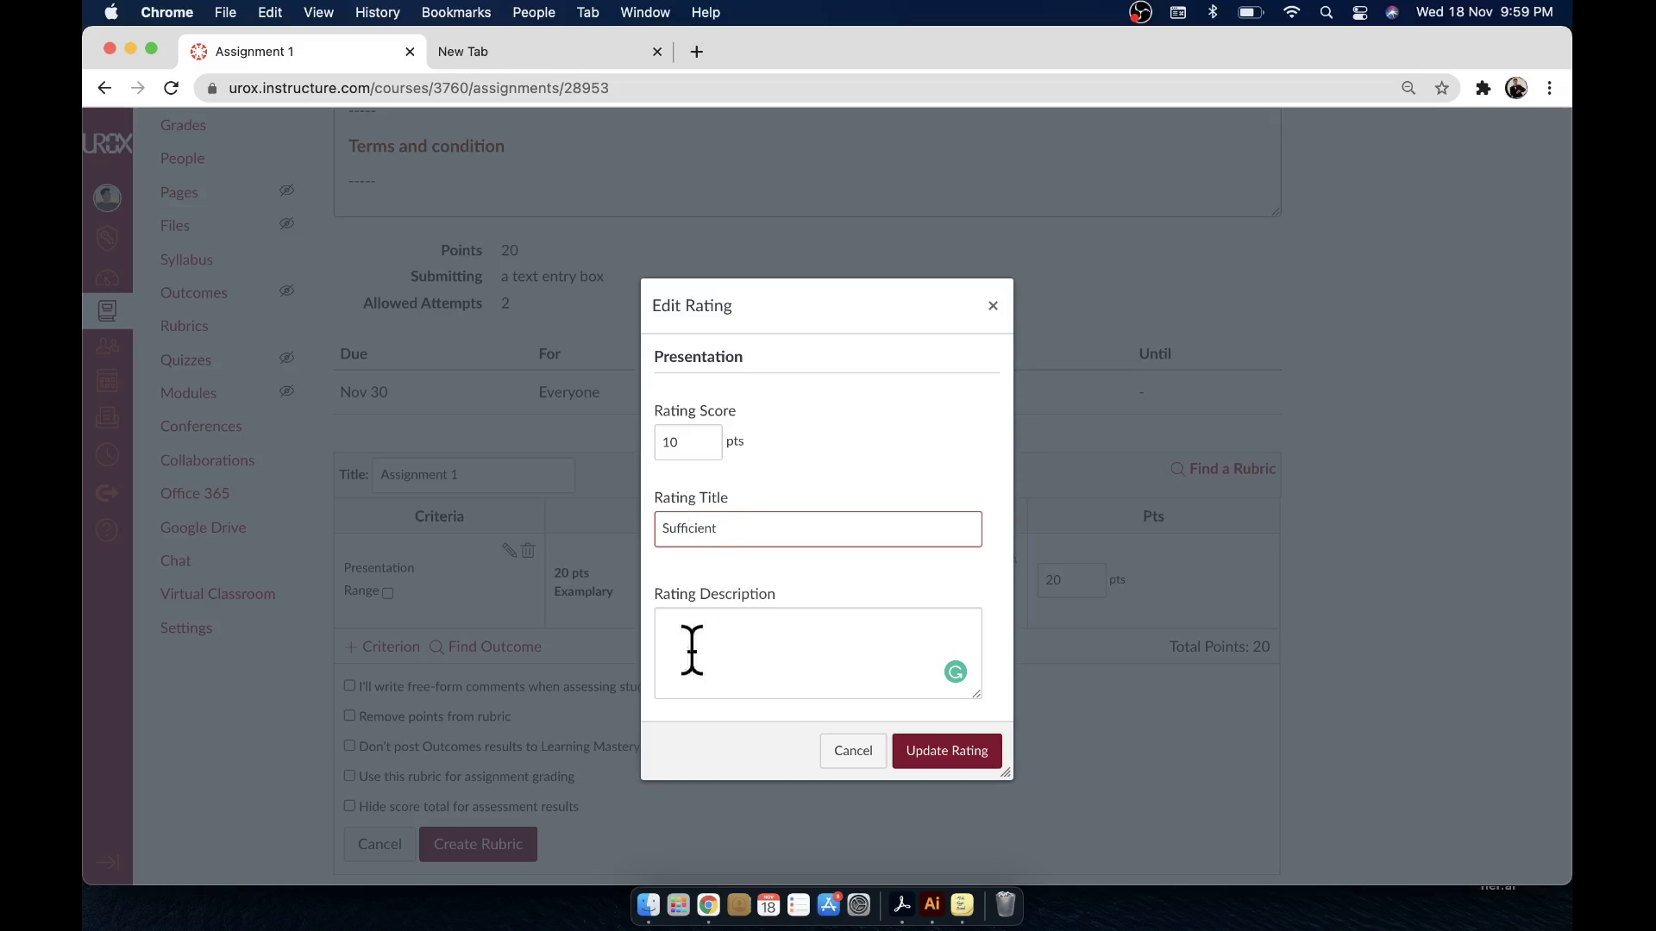
pyautogui.click(964, 759)
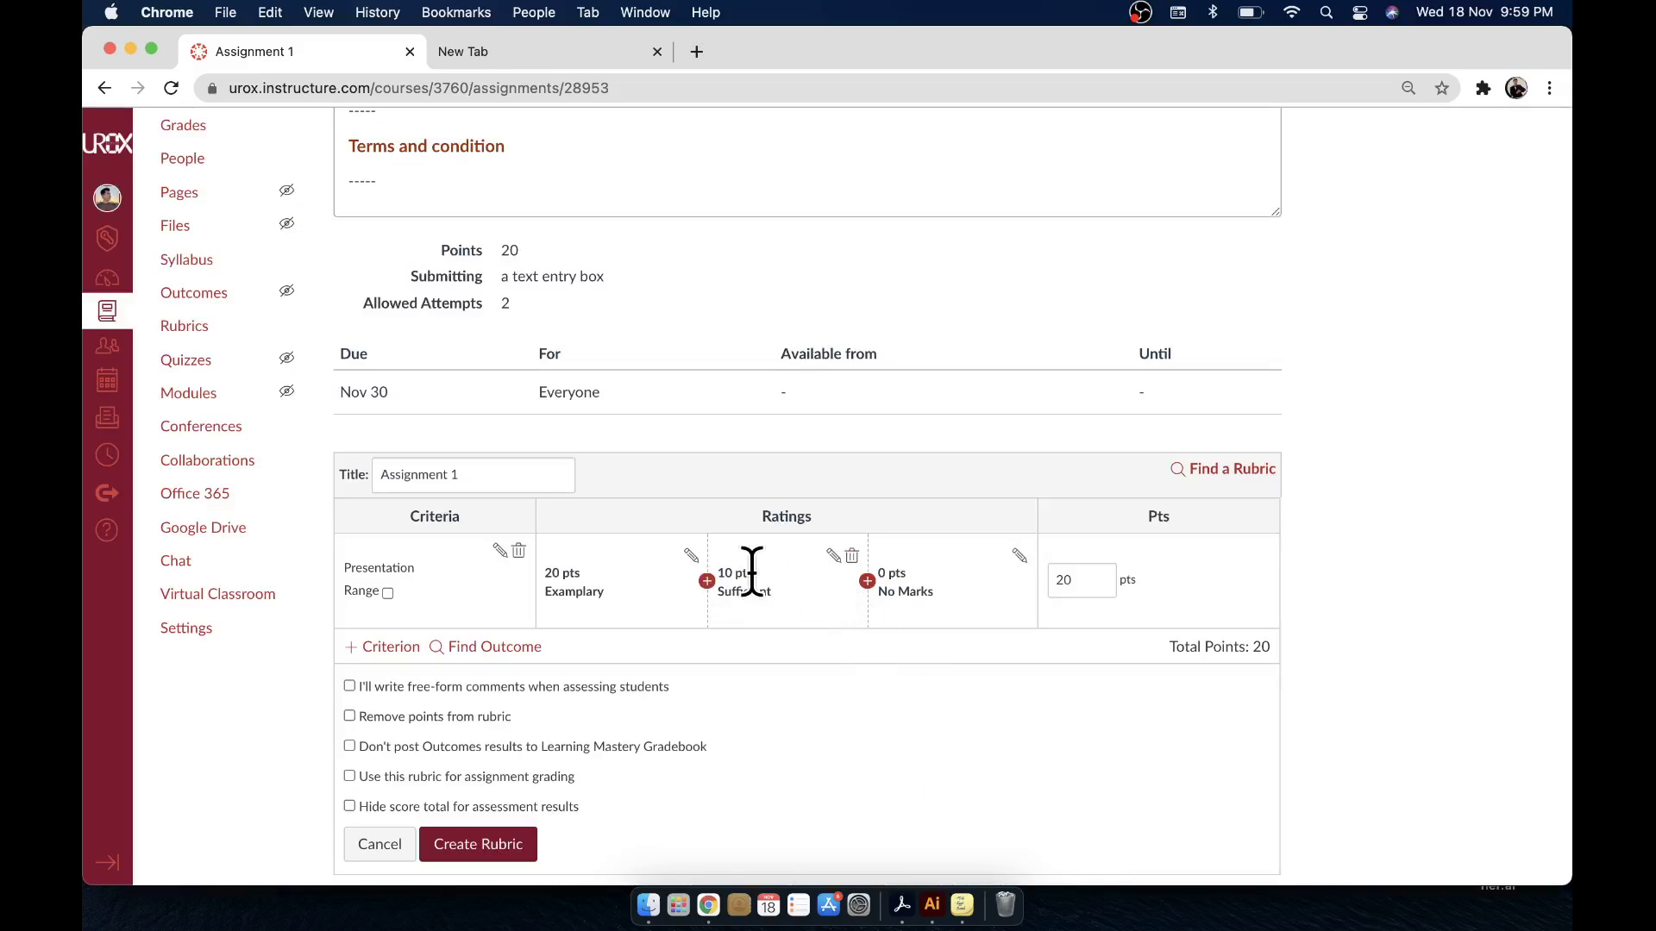
# Step: Add a 15-point rating titled "Above Average" between the Examplary and Sufficient ratings
pyautogui.click(707, 581)
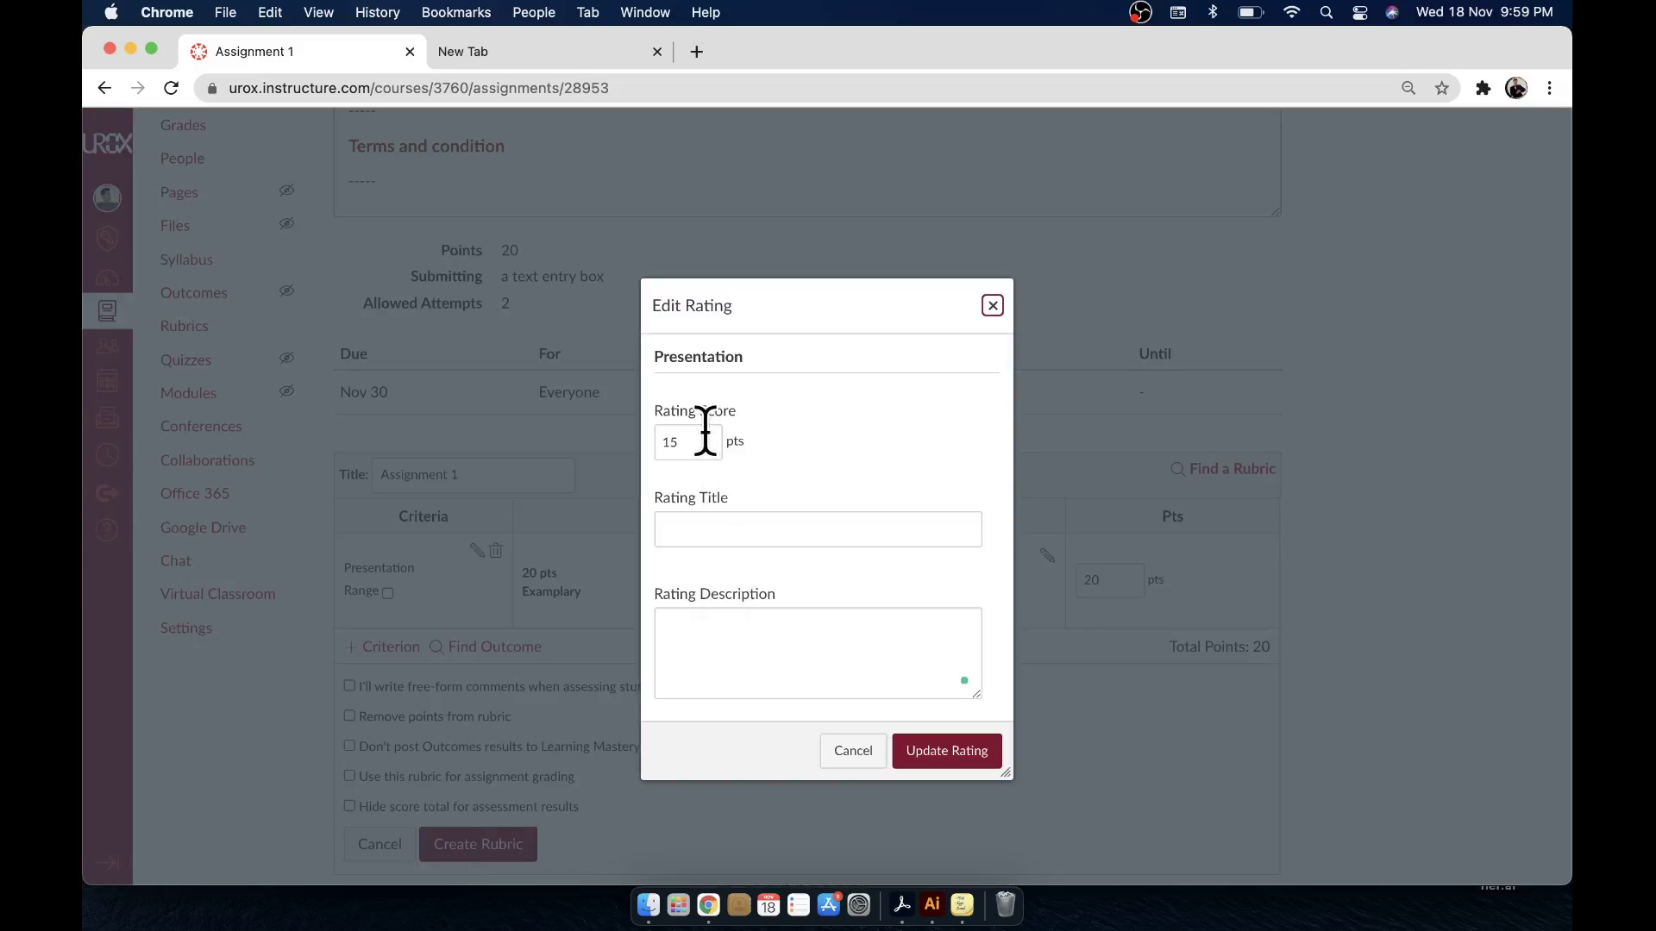
pyautogui.click(706, 532)
pyautogui.write('Above Average')
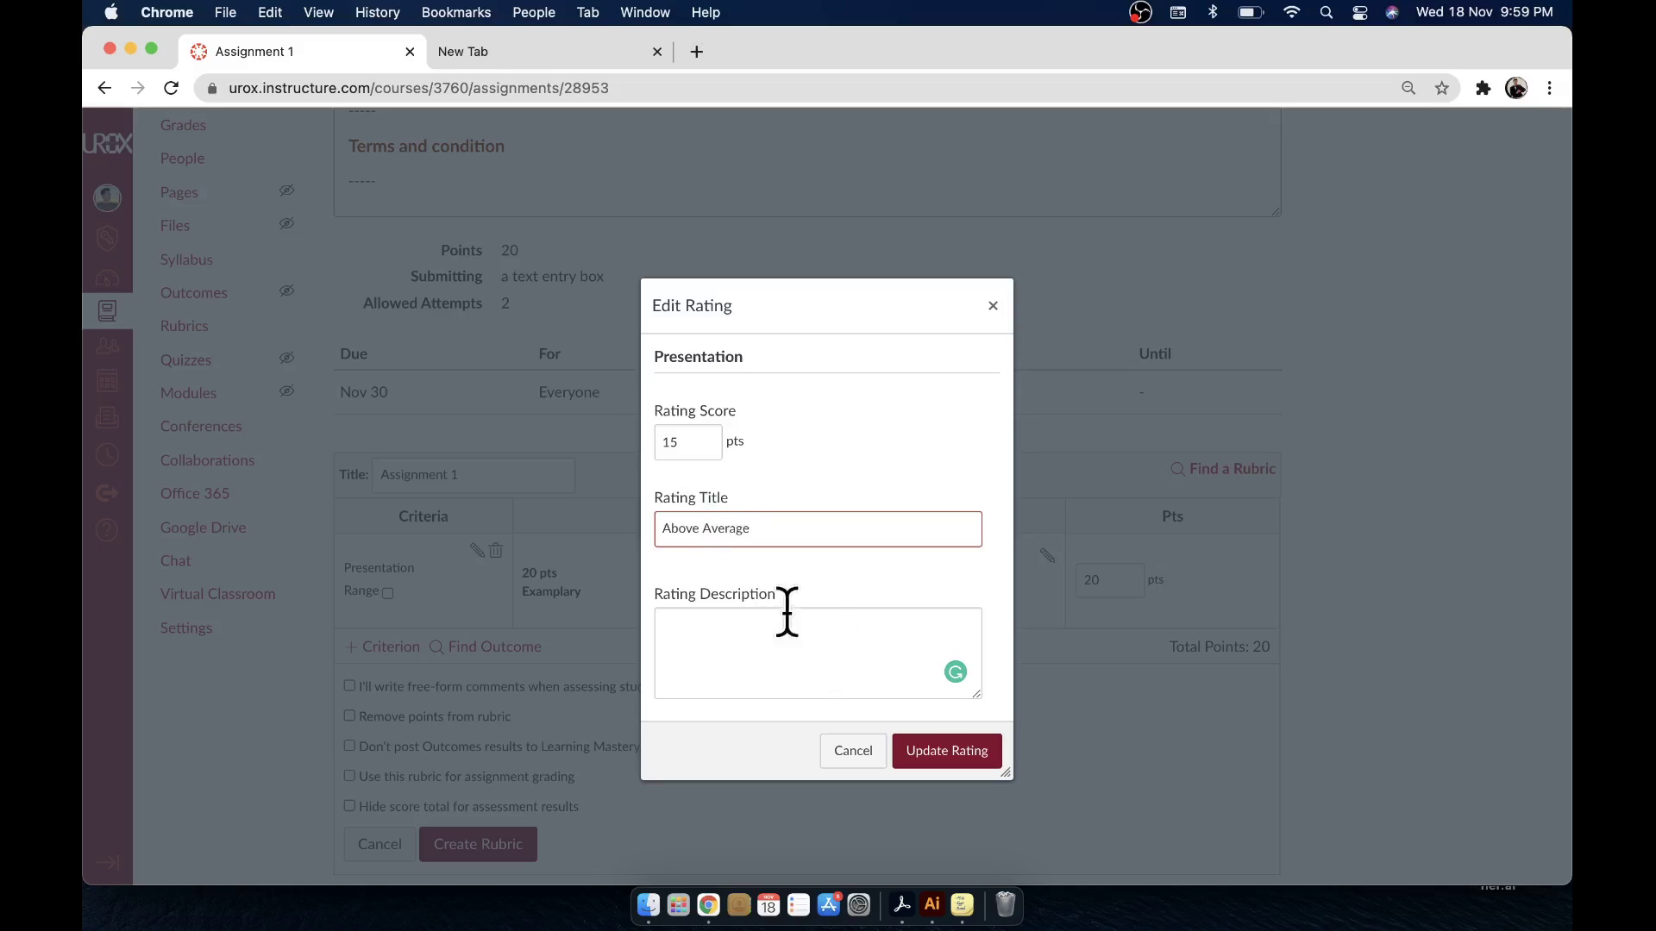
pyautogui.click(929, 760)
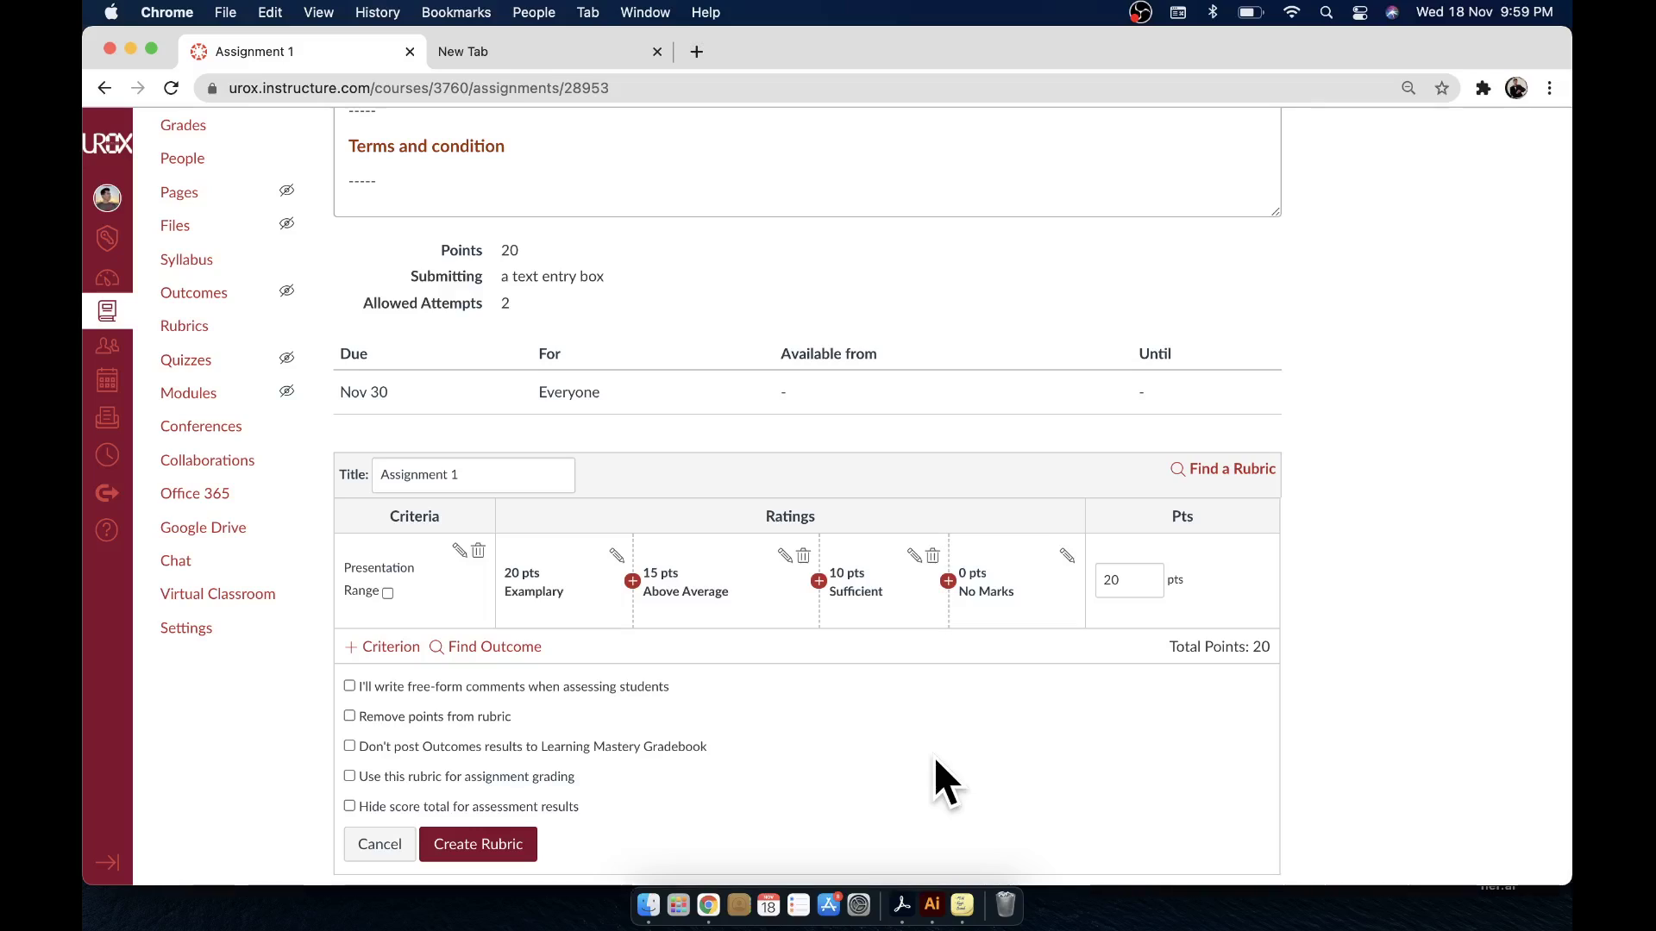
# Step: Add a 5-point rating titled "Minimal" between the Sufficient and No Marks ratings
pyautogui.click(948, 580)
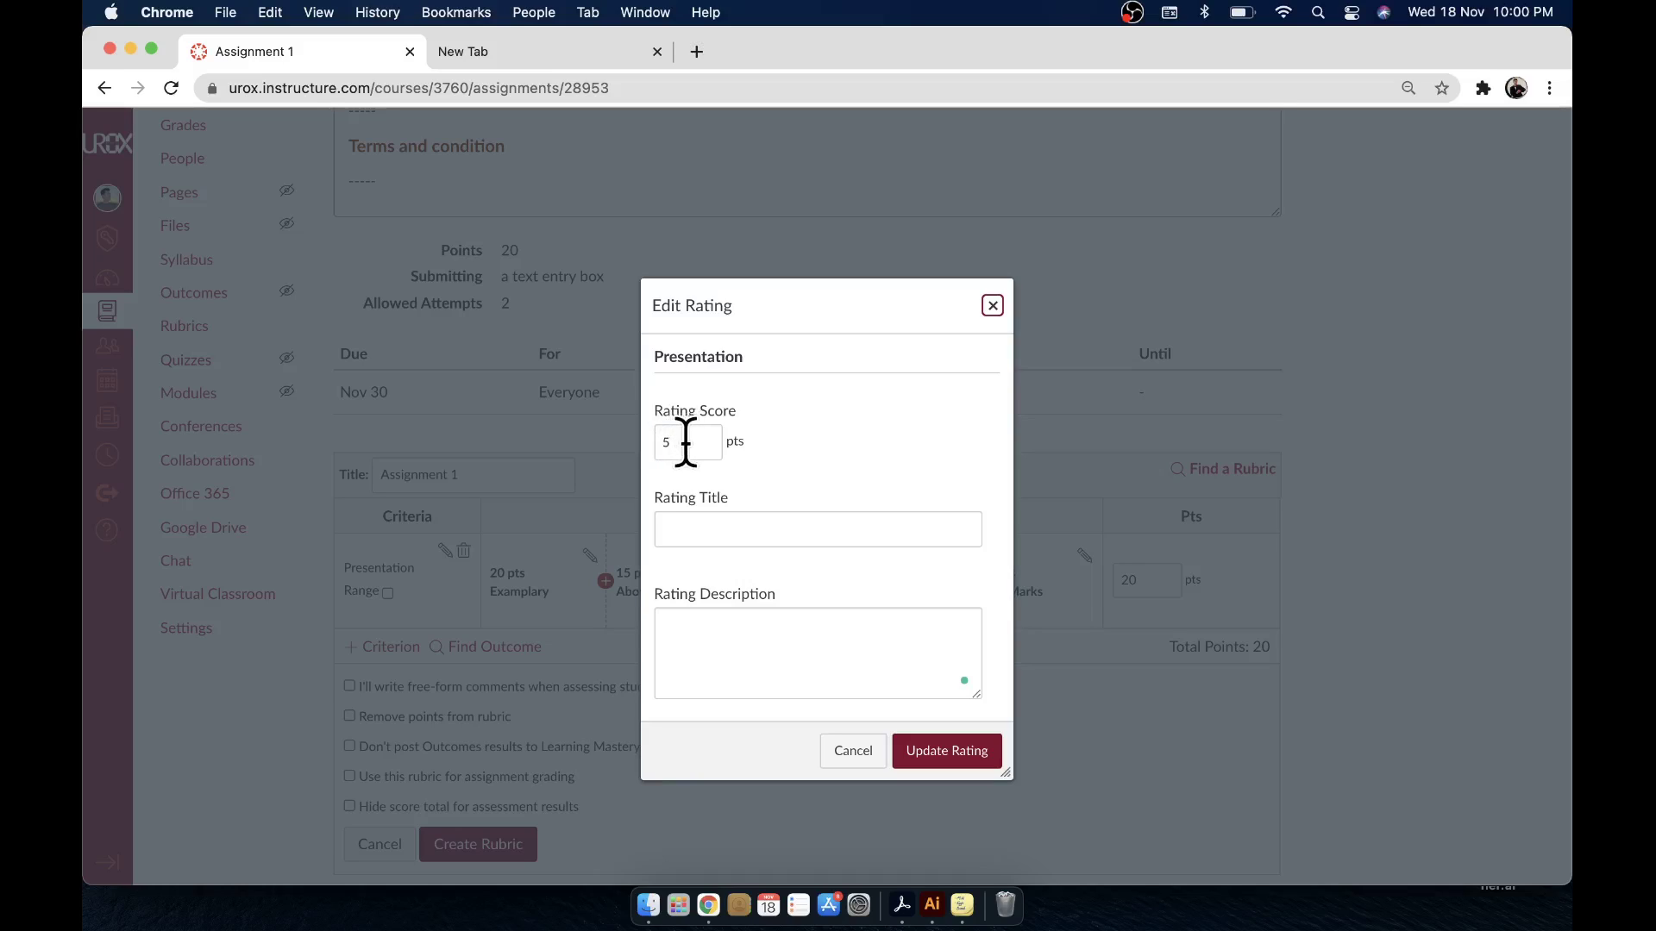
pyautogui.click(708, 529)
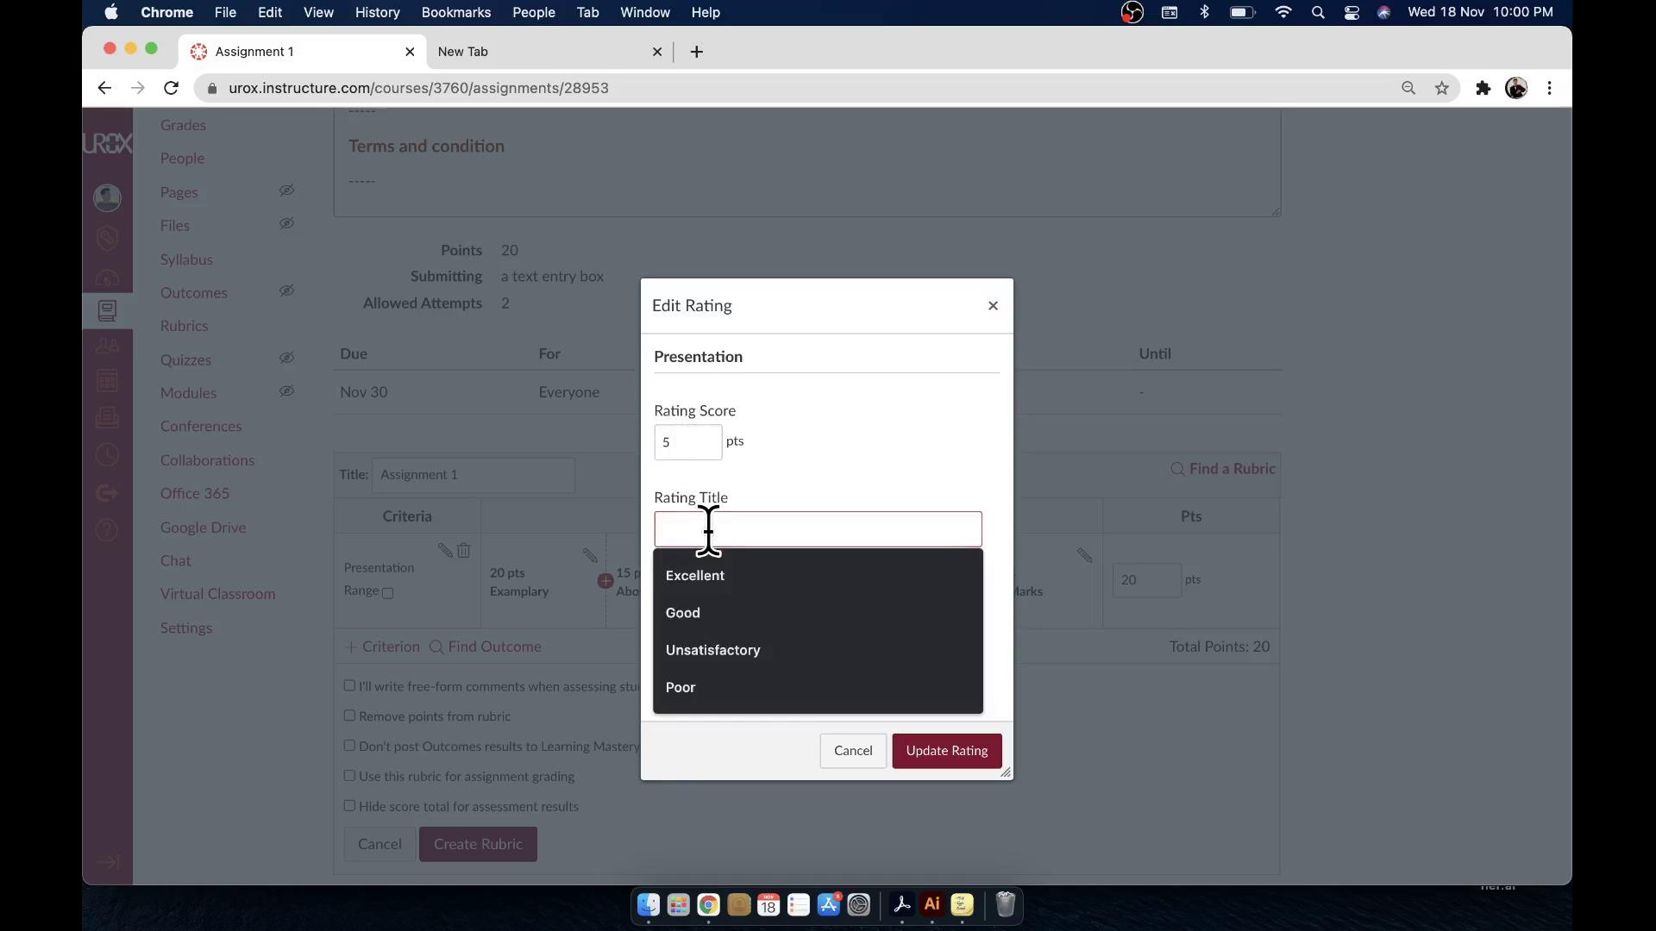
pyautogui.write('Minimal')
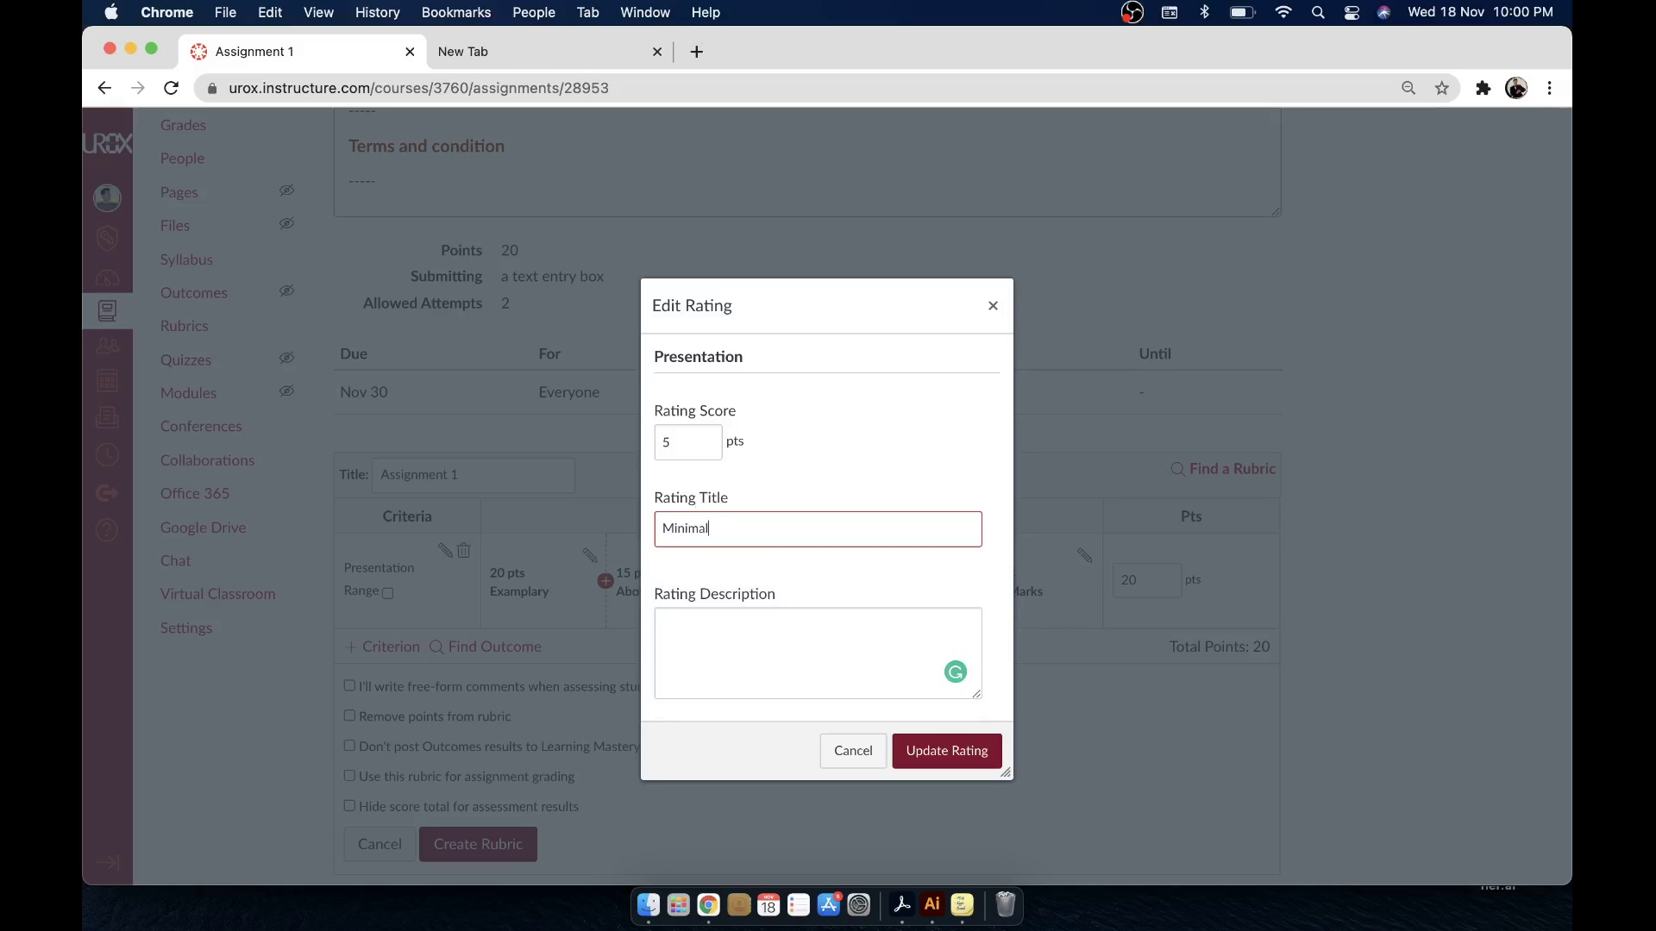
pyautogui.click(940, 748)
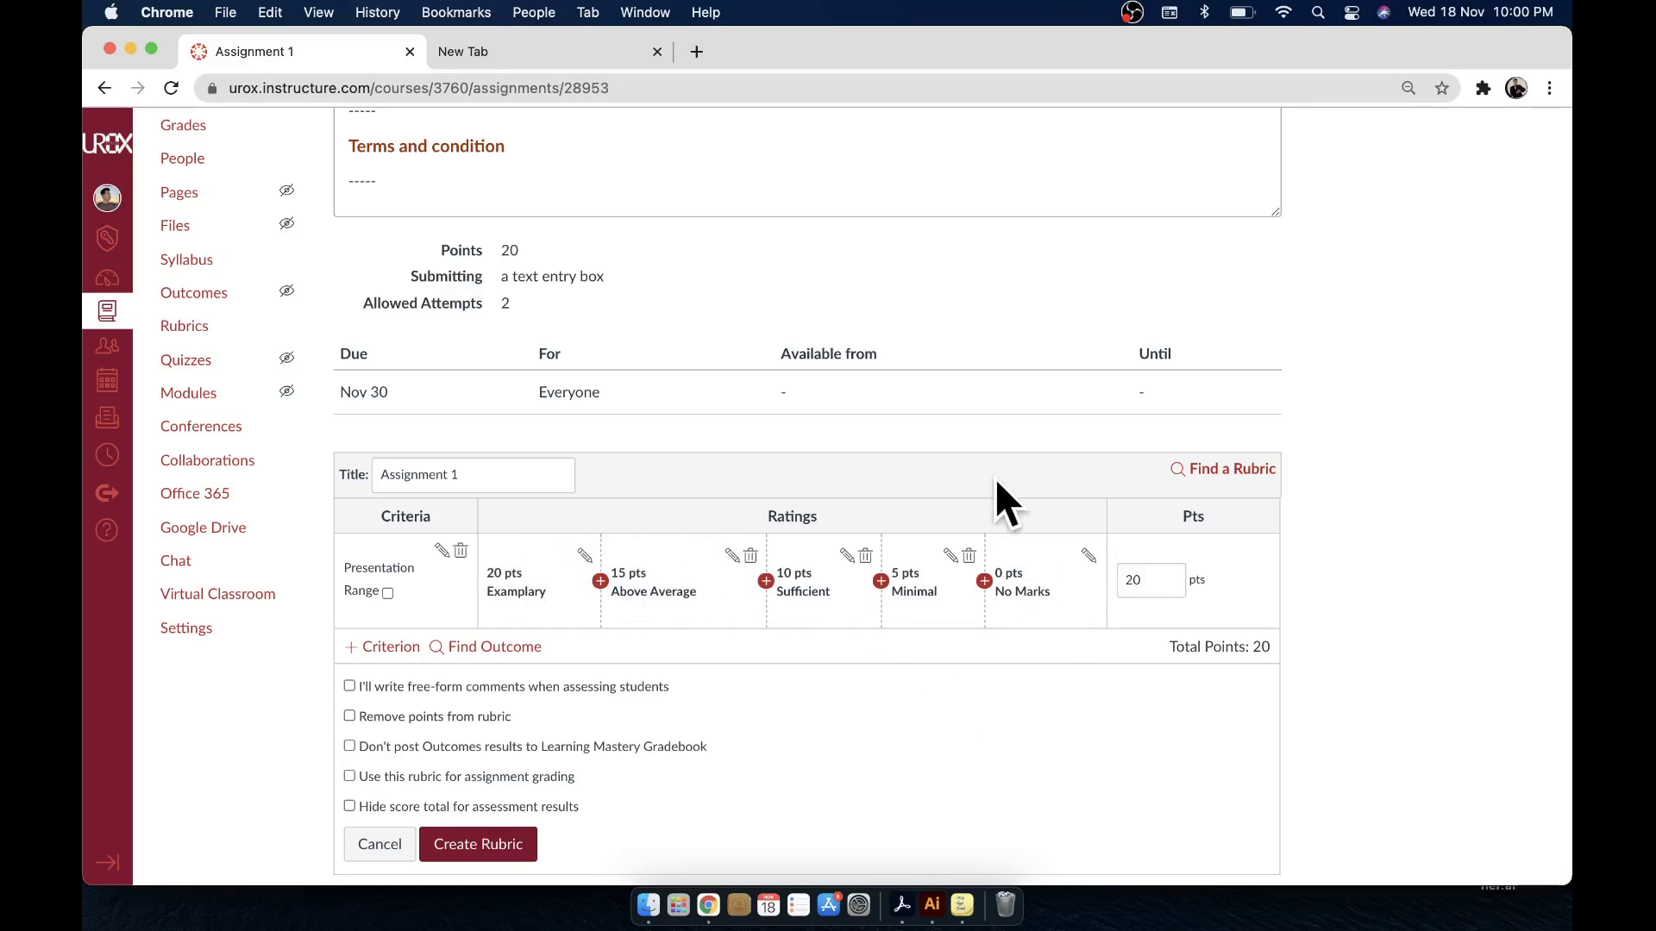
# Step: Enable Range for the Presentation criterion's ratings and create the rubric
pyautogui.scroll(-1, 995, 477)
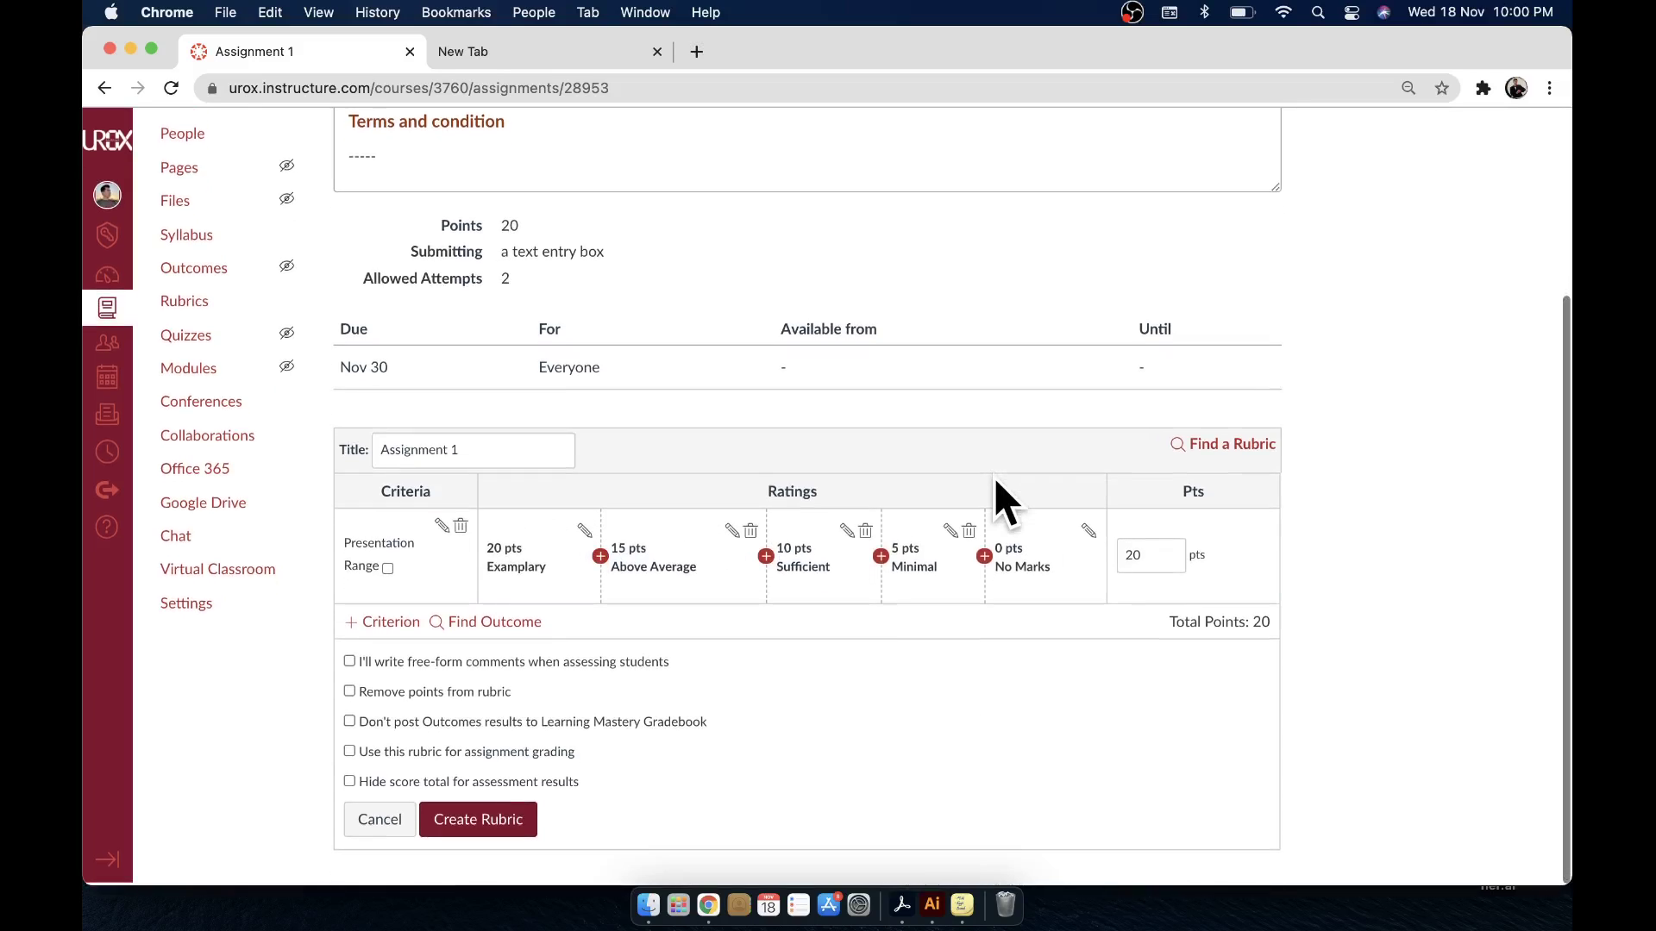
pyautogui.click(387, 572)
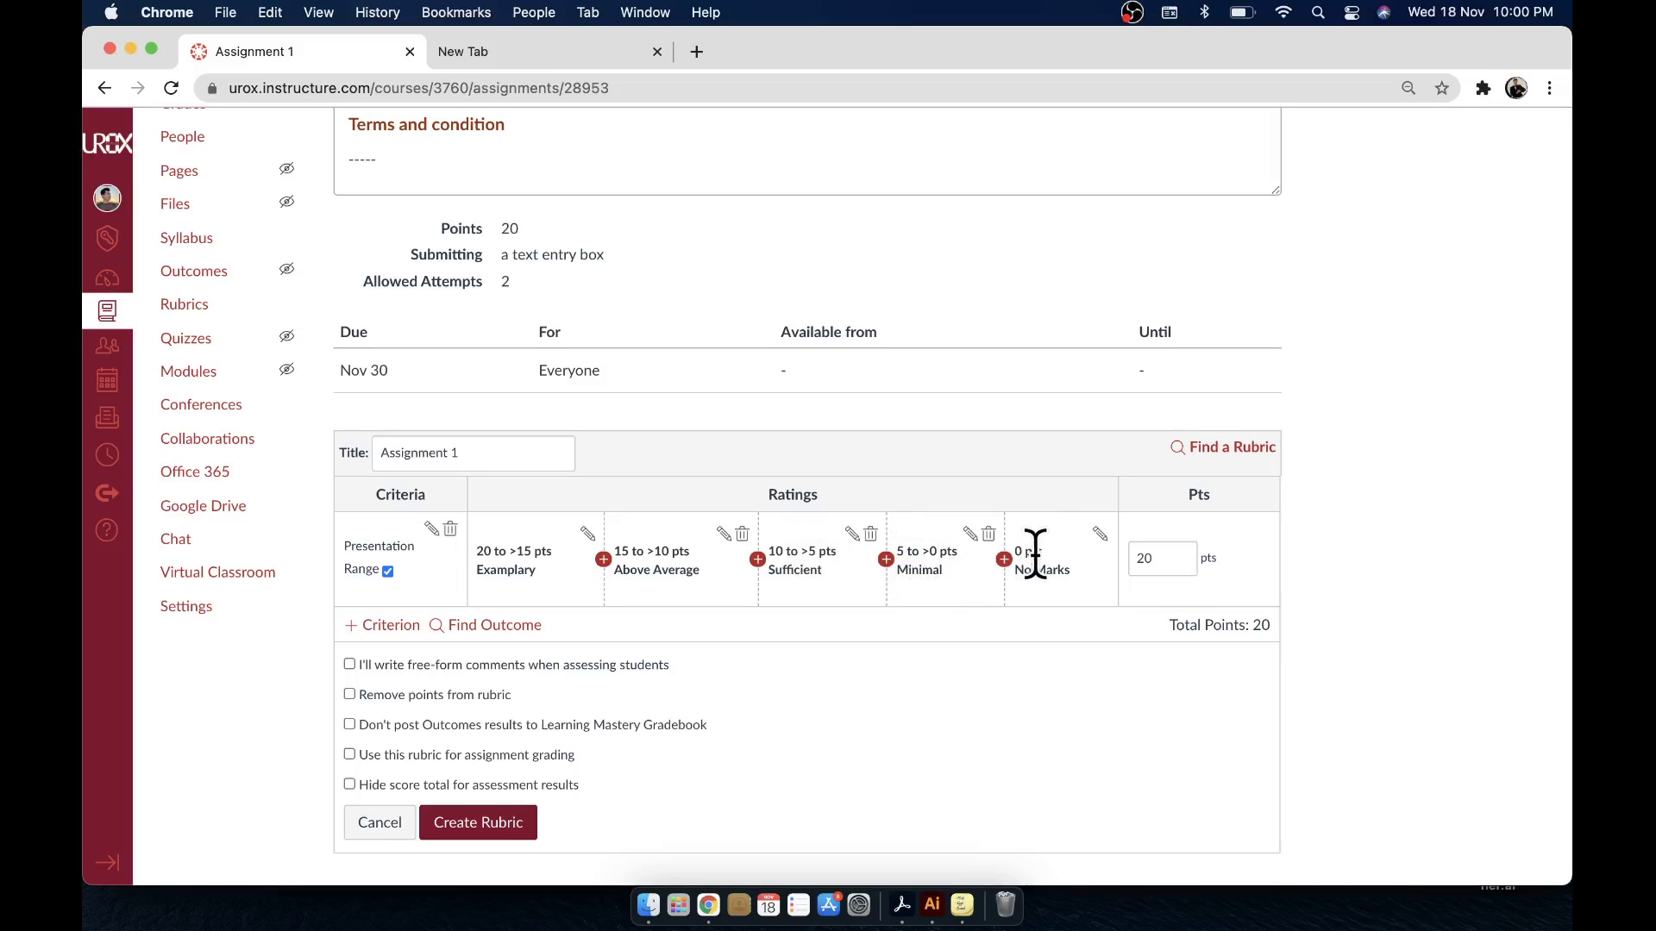
pyautogui.click(968, 536)
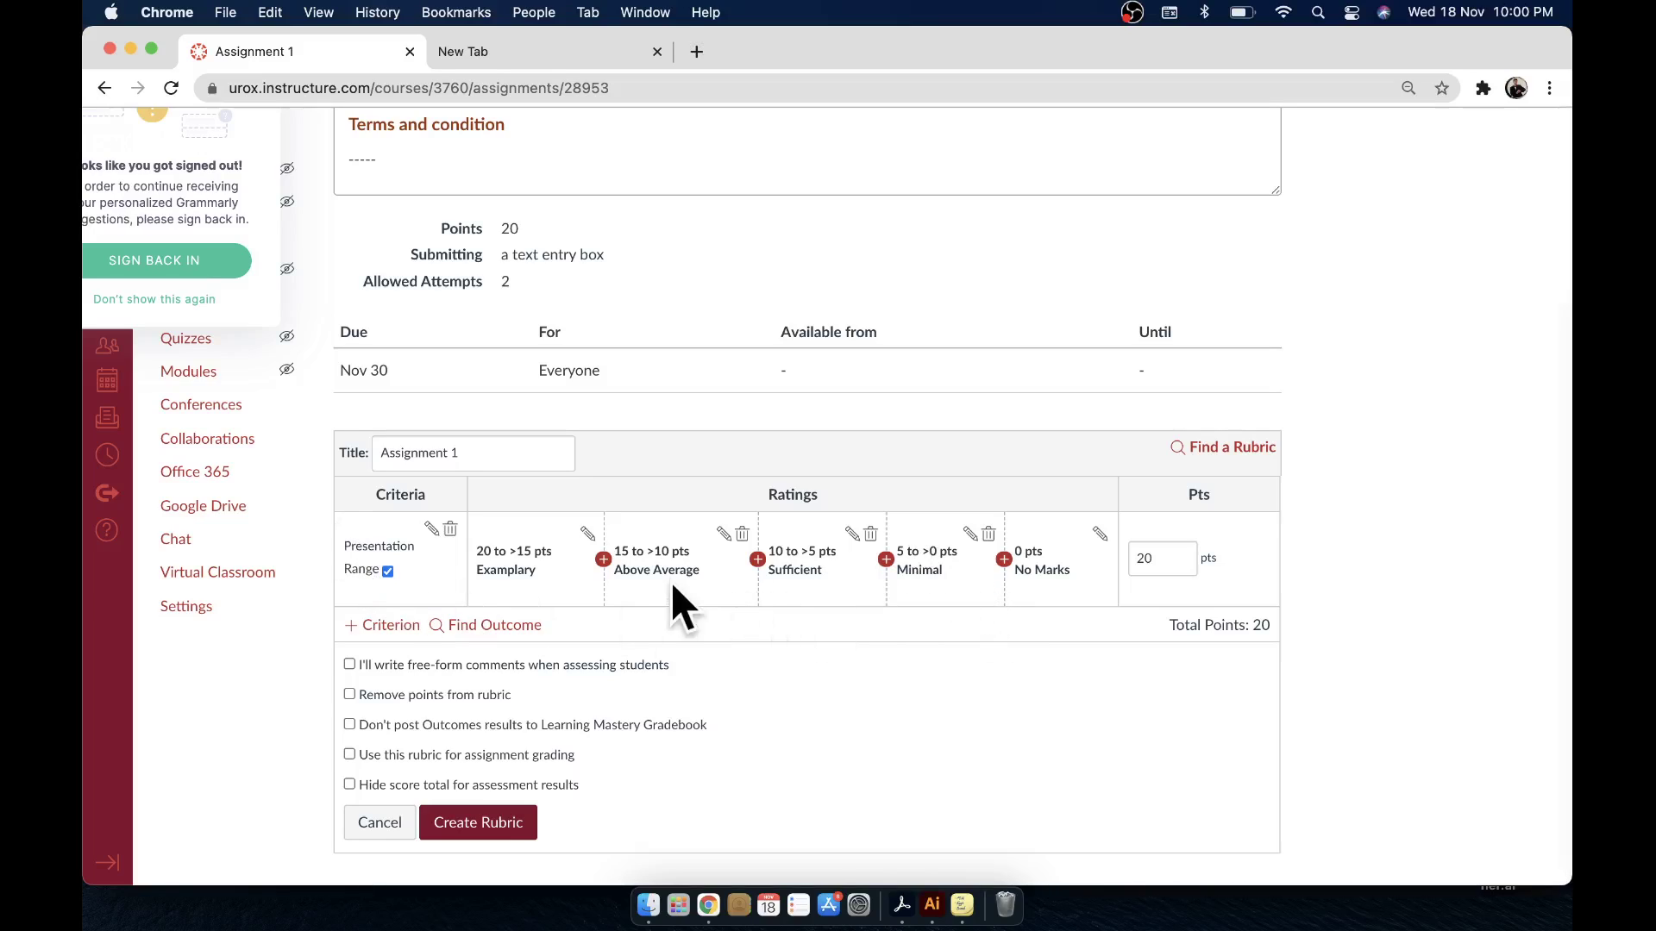
pyautogui.click(483, 823)
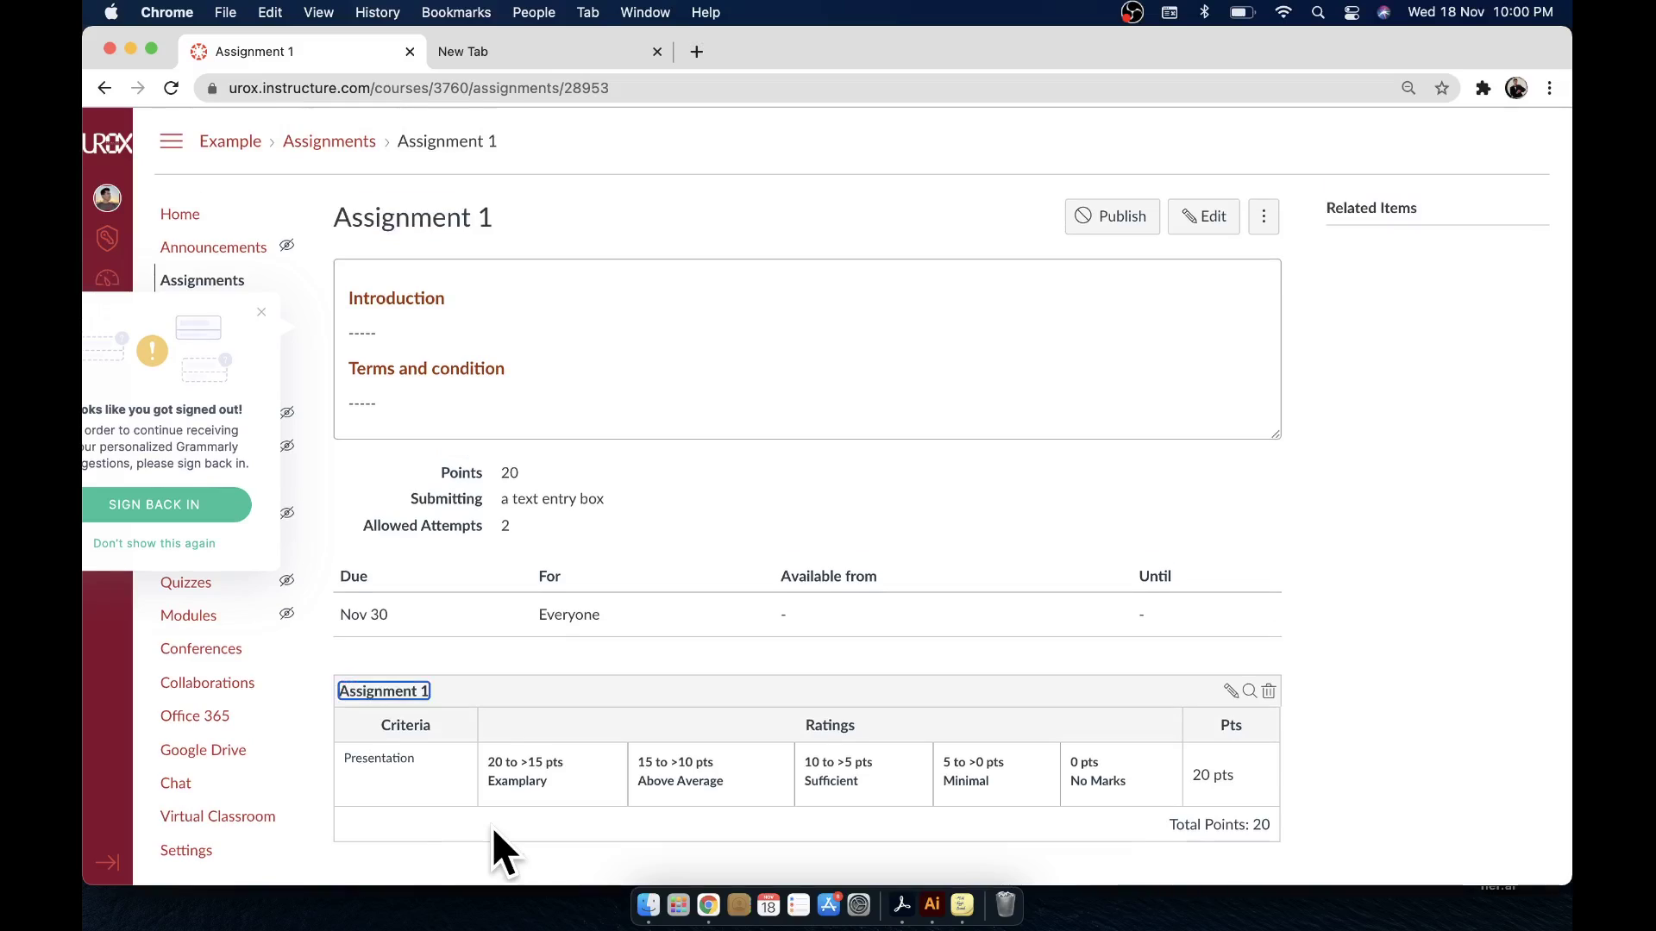